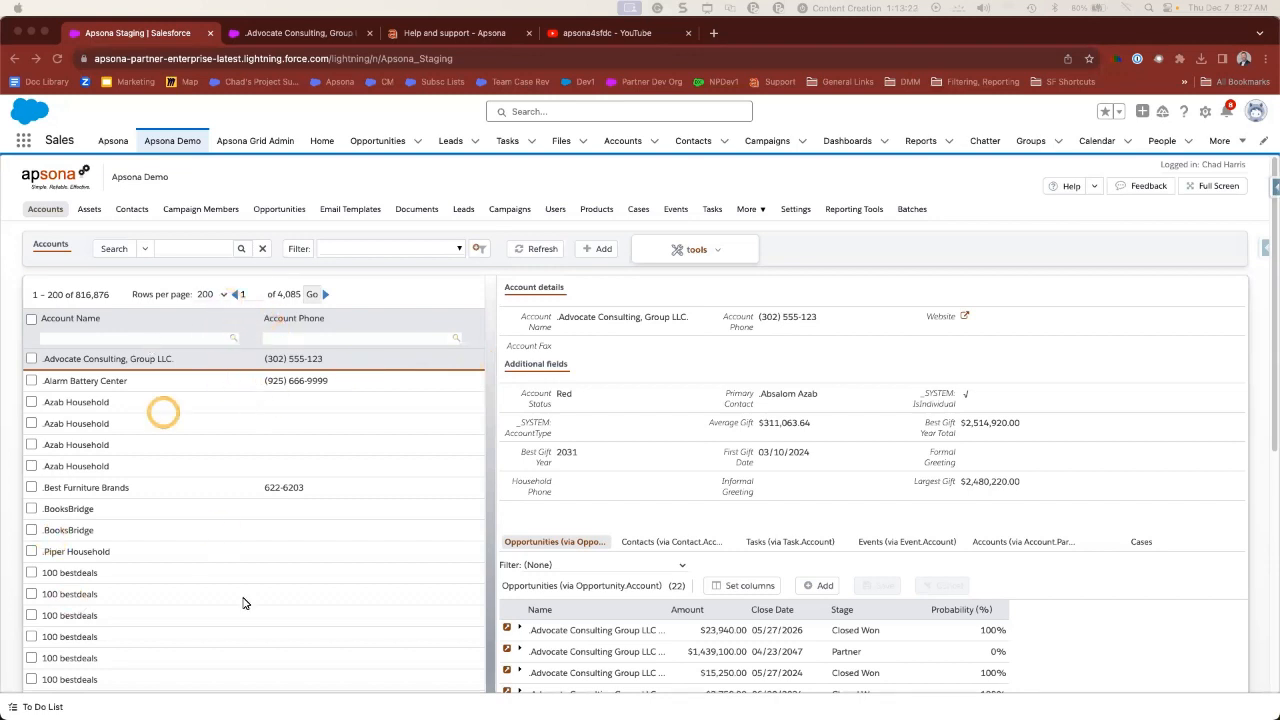
- Show the second household account's details and scroll down to its empty Opportunities list
left_click(418, 252)
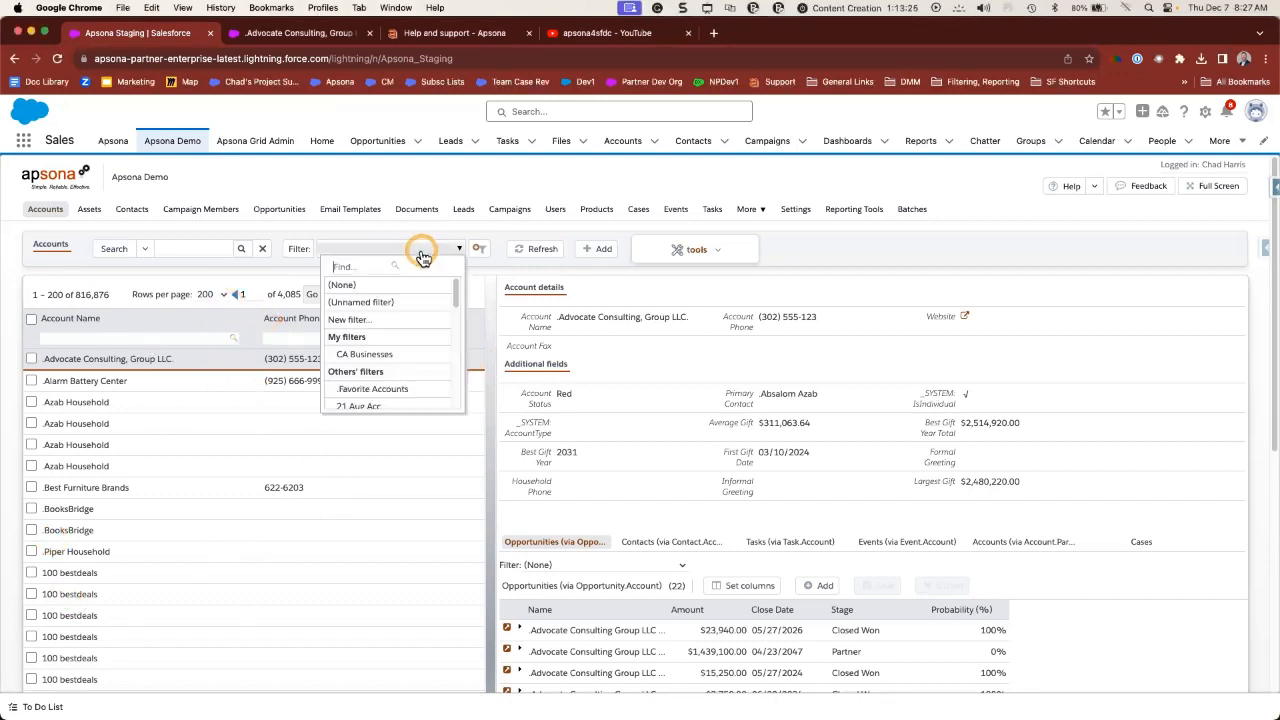
left_click(174, 427)
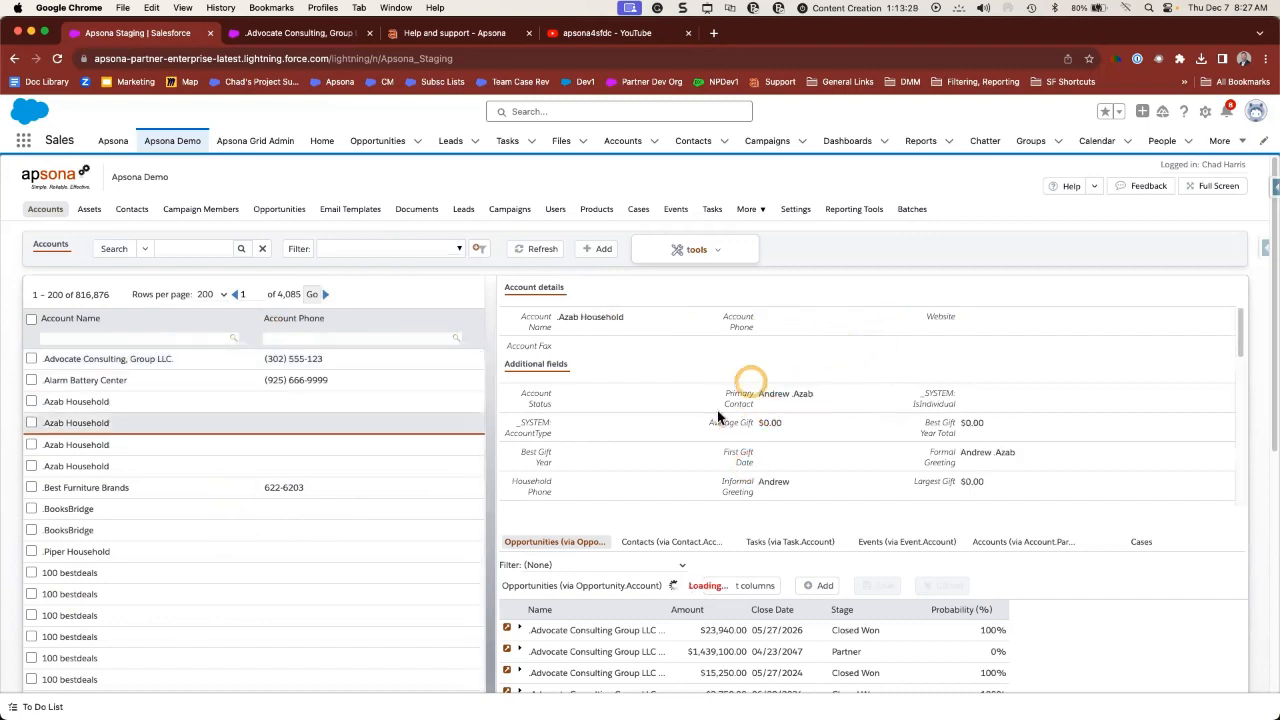
scroll(878, 422, "down", 2)
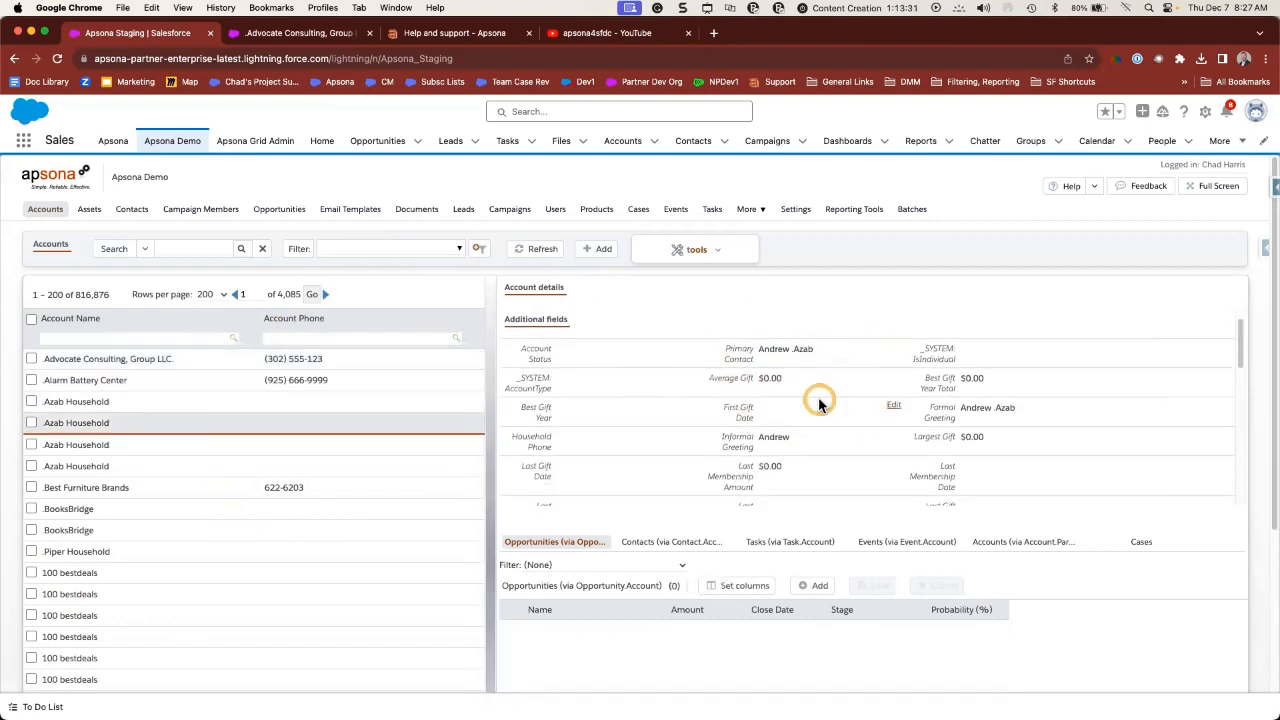
scroll(818, 404, "down", 3)
scroll(818, 404, "down", 3)
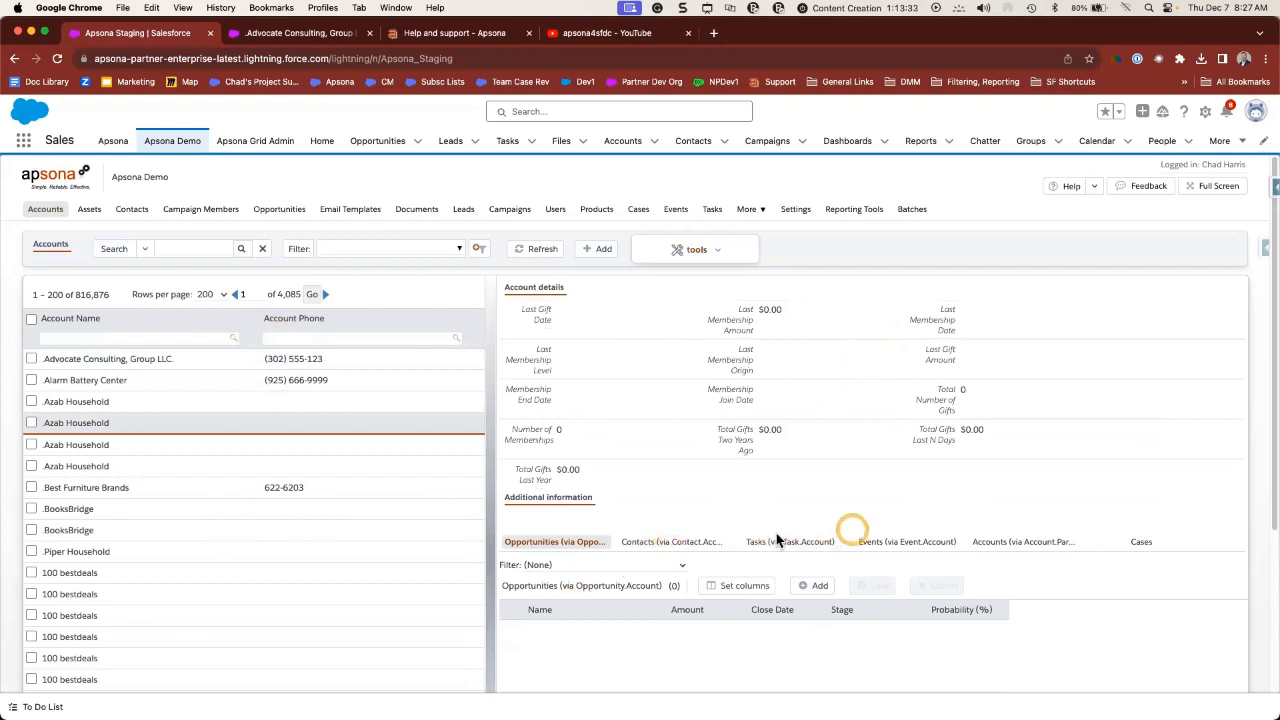
left_click(487, 414)
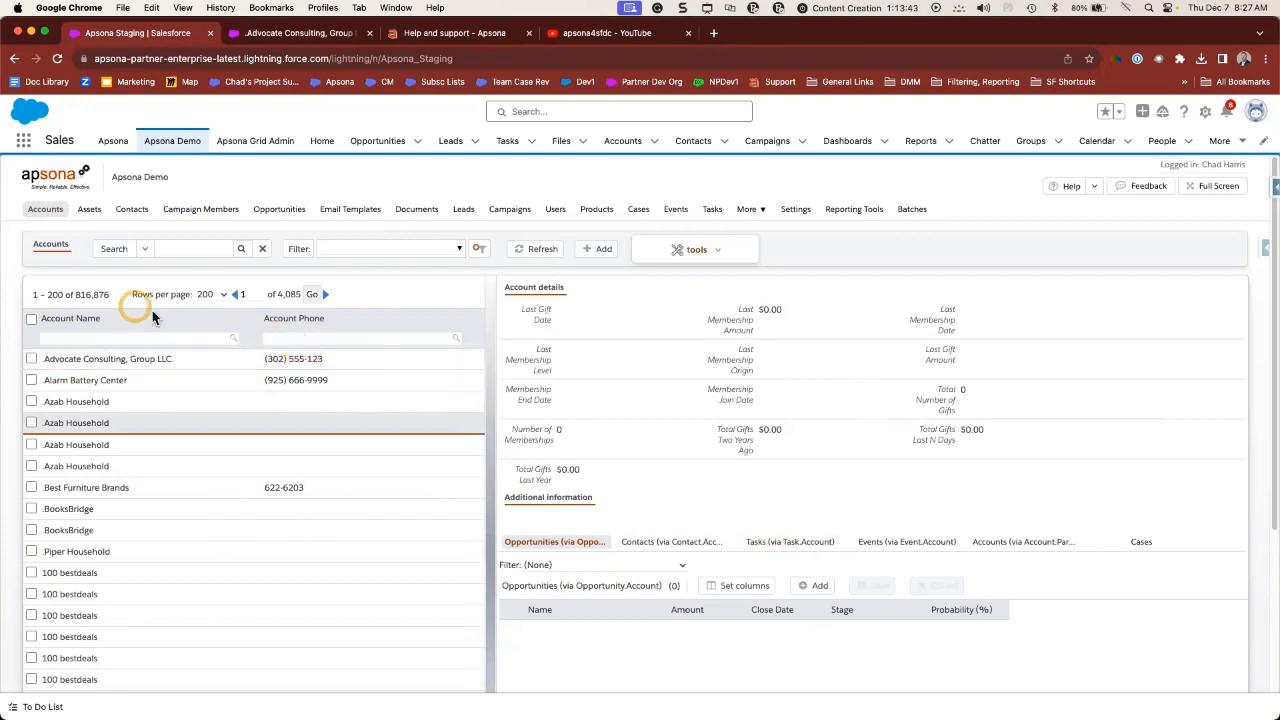
- Show Accounts in the Tabular grid view with type, record type and billing address columns
mouse_move(43, 218)
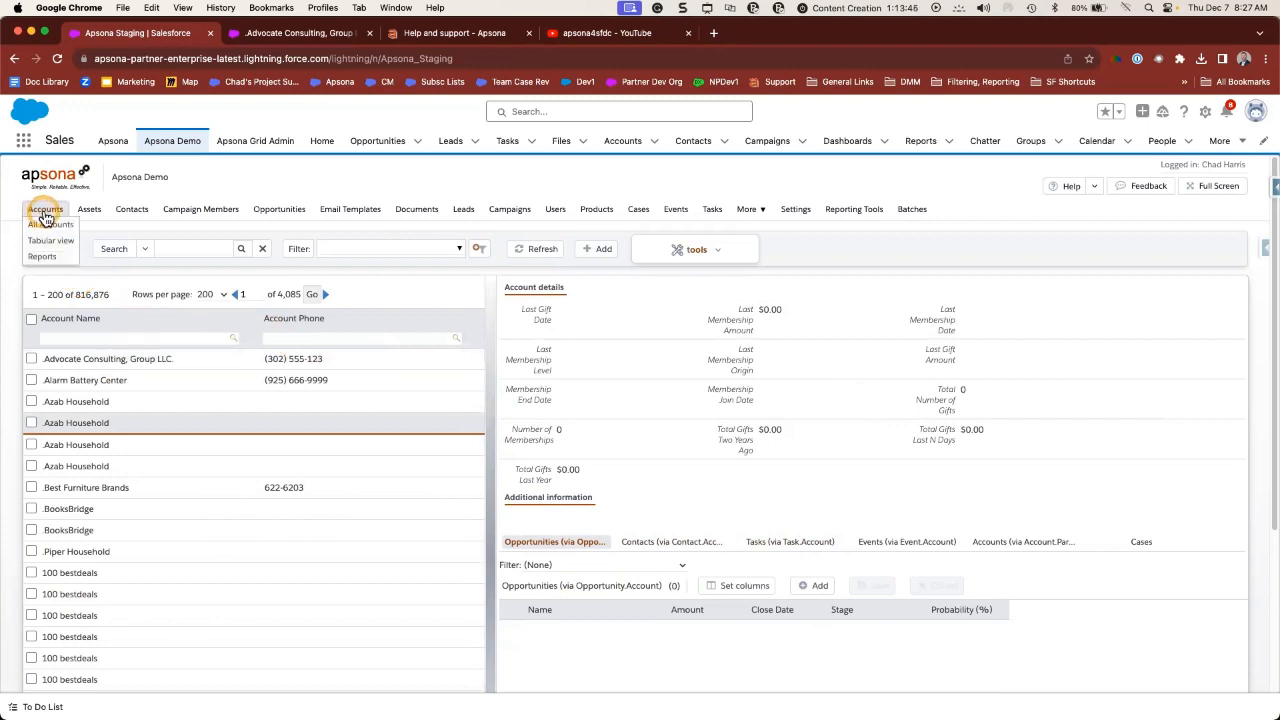
left_click(42, 241)
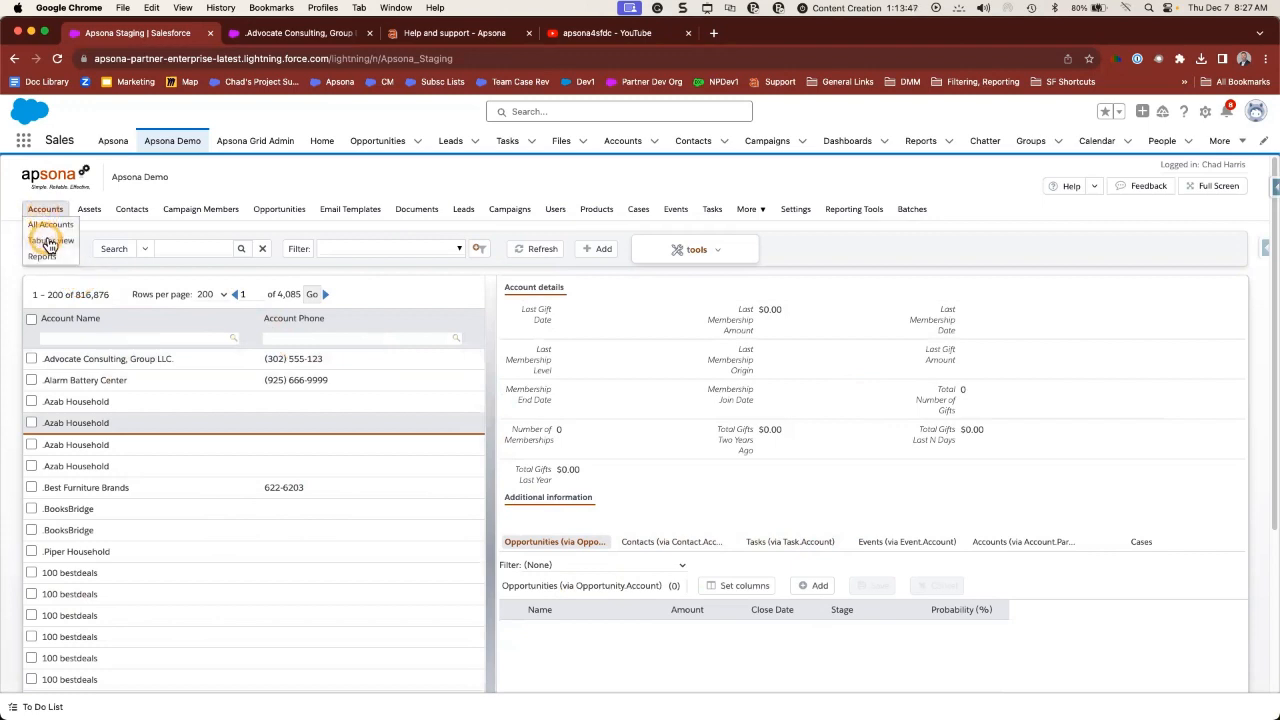
left_click(131, 212)
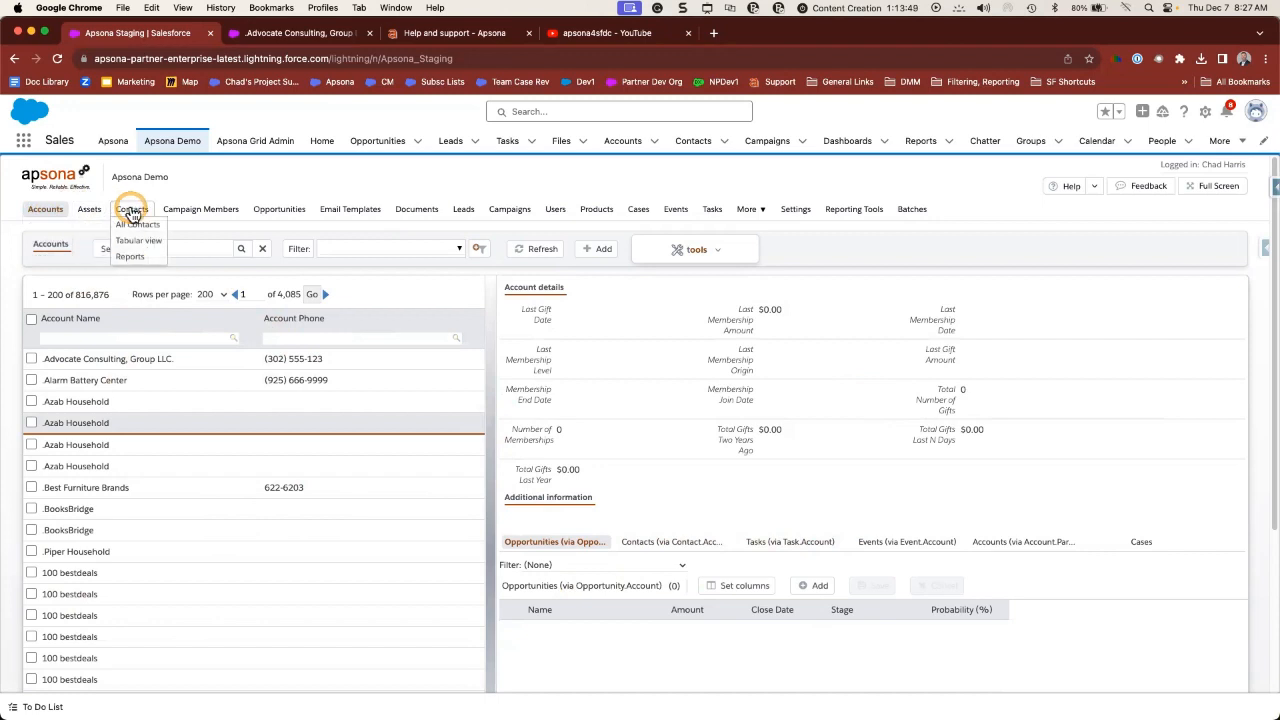
left_click(129, 245)
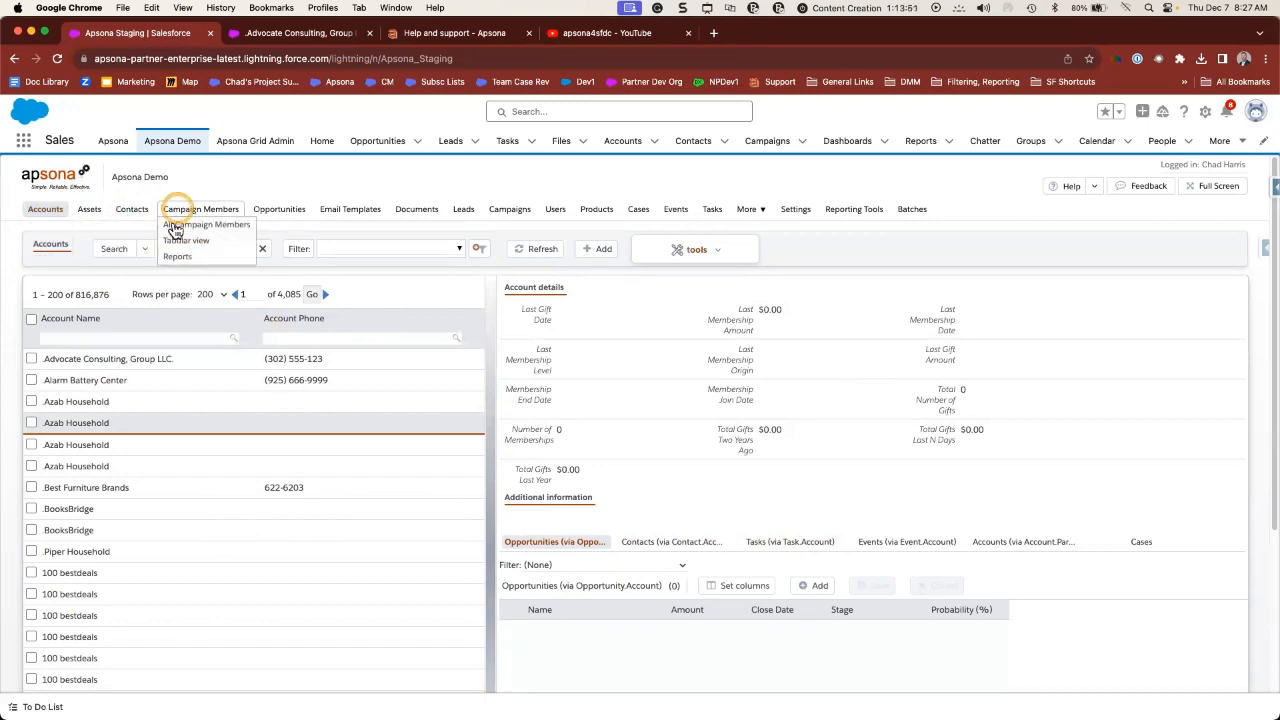
left_click(50, 241)
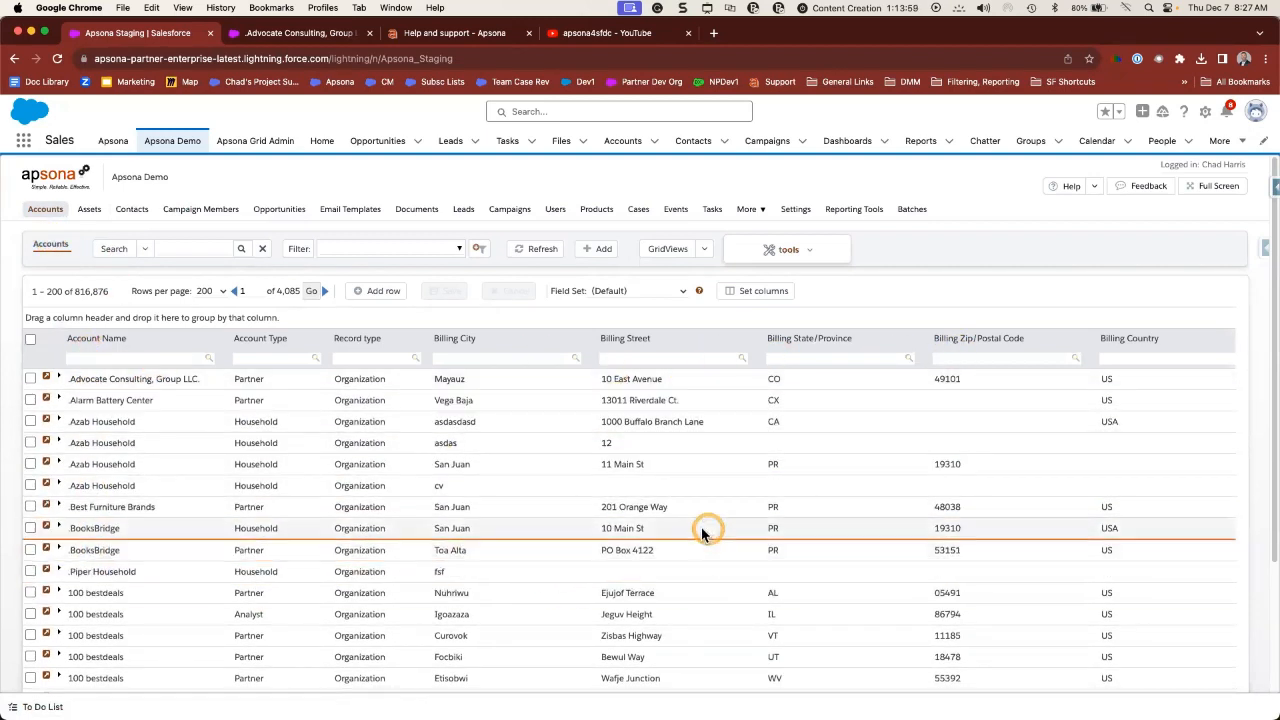
left_click(458, 252)
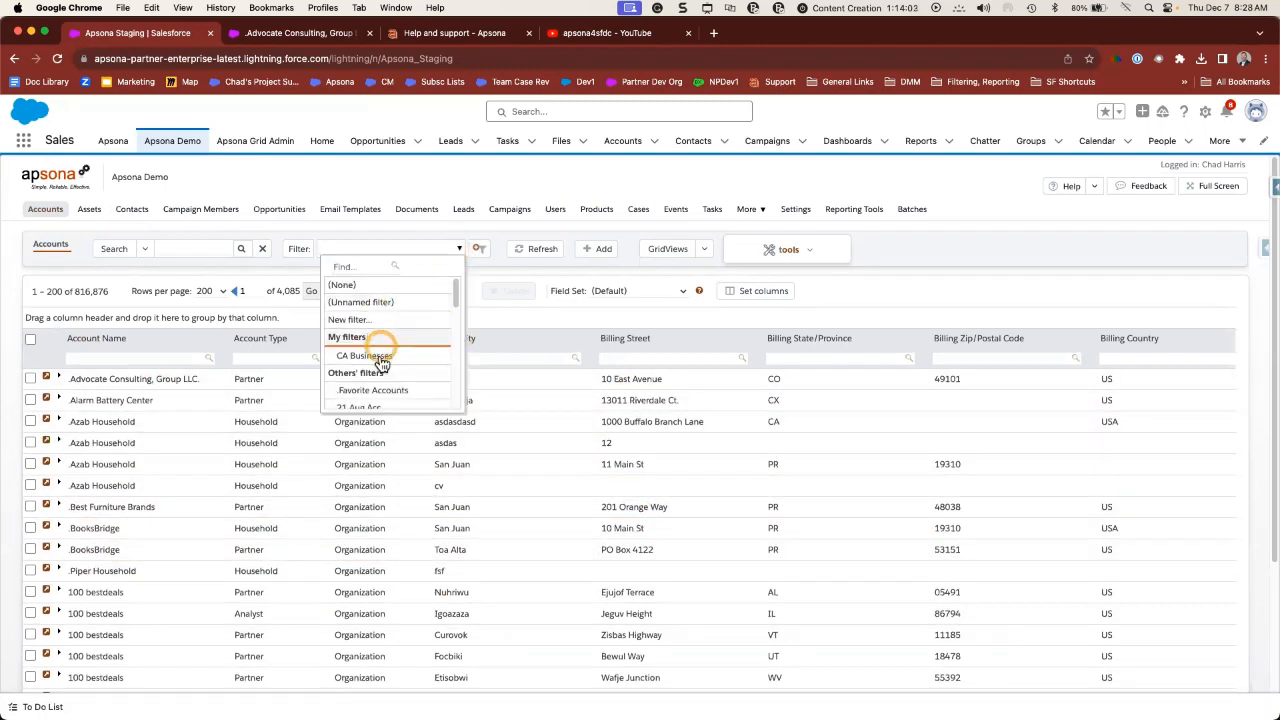
- Apply the CA Businesses saved filter, leaving 72 accounts, then hide the filter terms panel
left_click(381, 357)
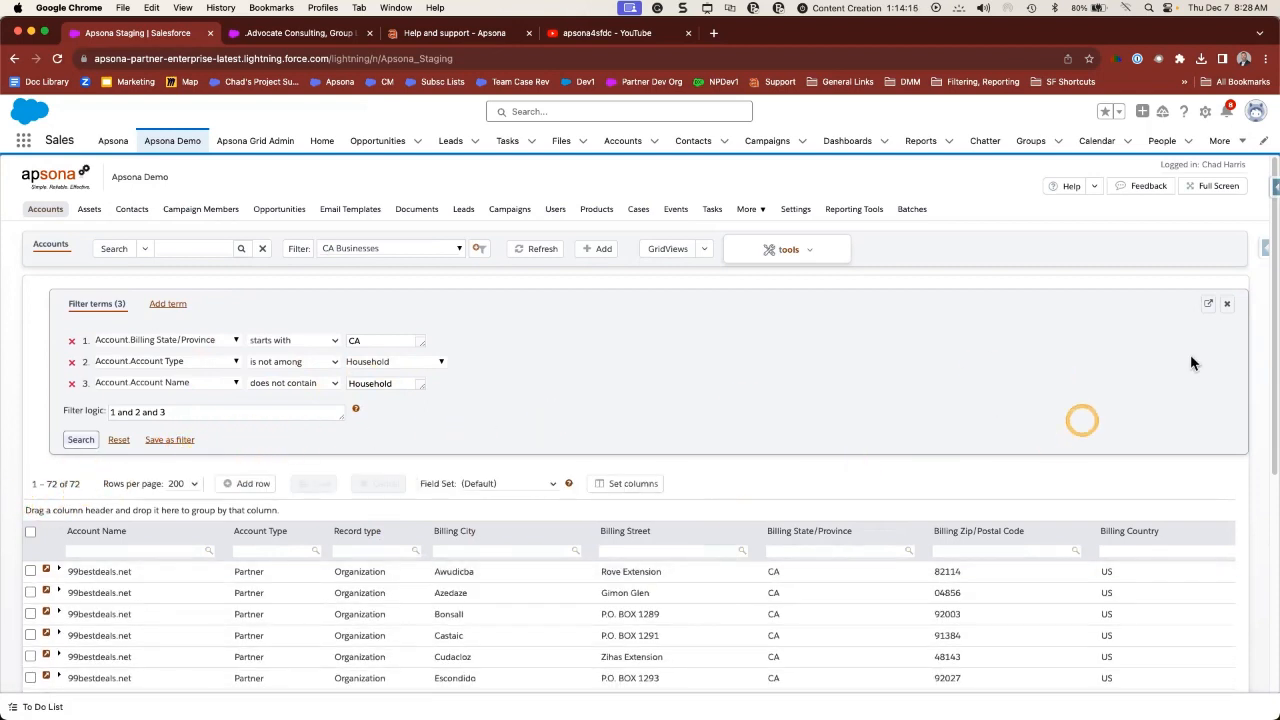
left_click(1229, 305)
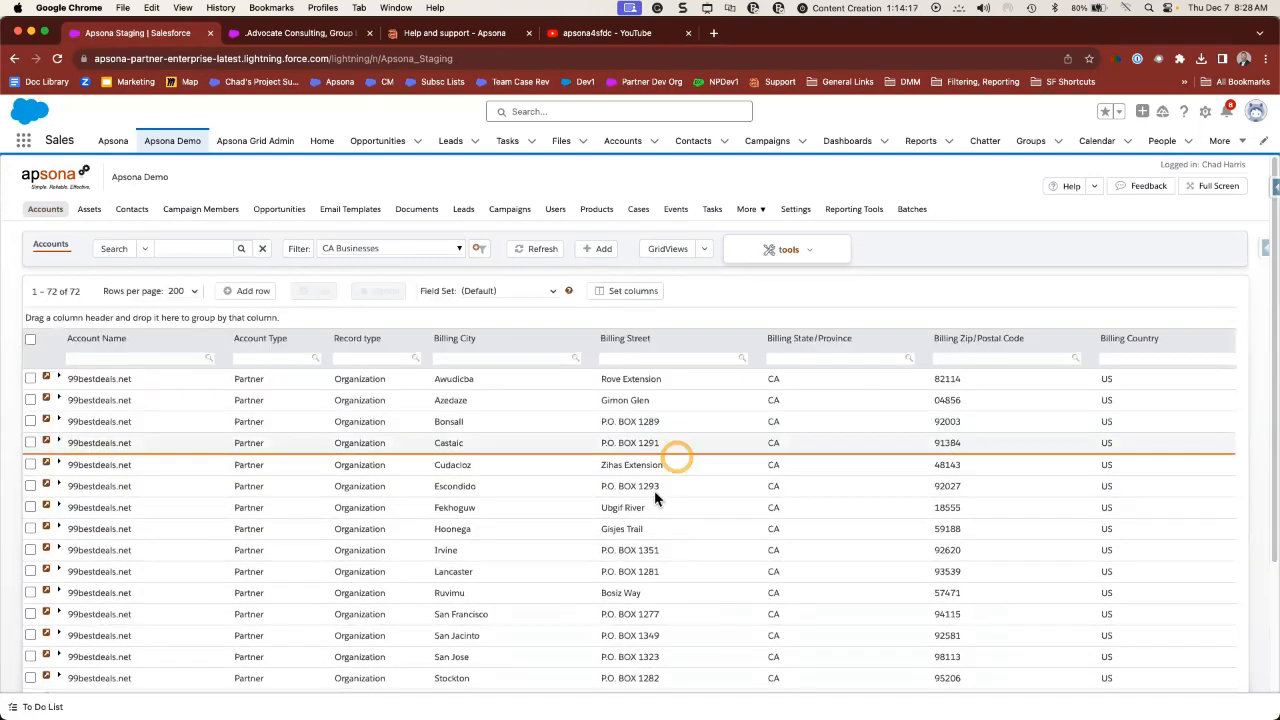
scroll(661, 550, "down", 8)
scroll(661, 550, "down", 10)
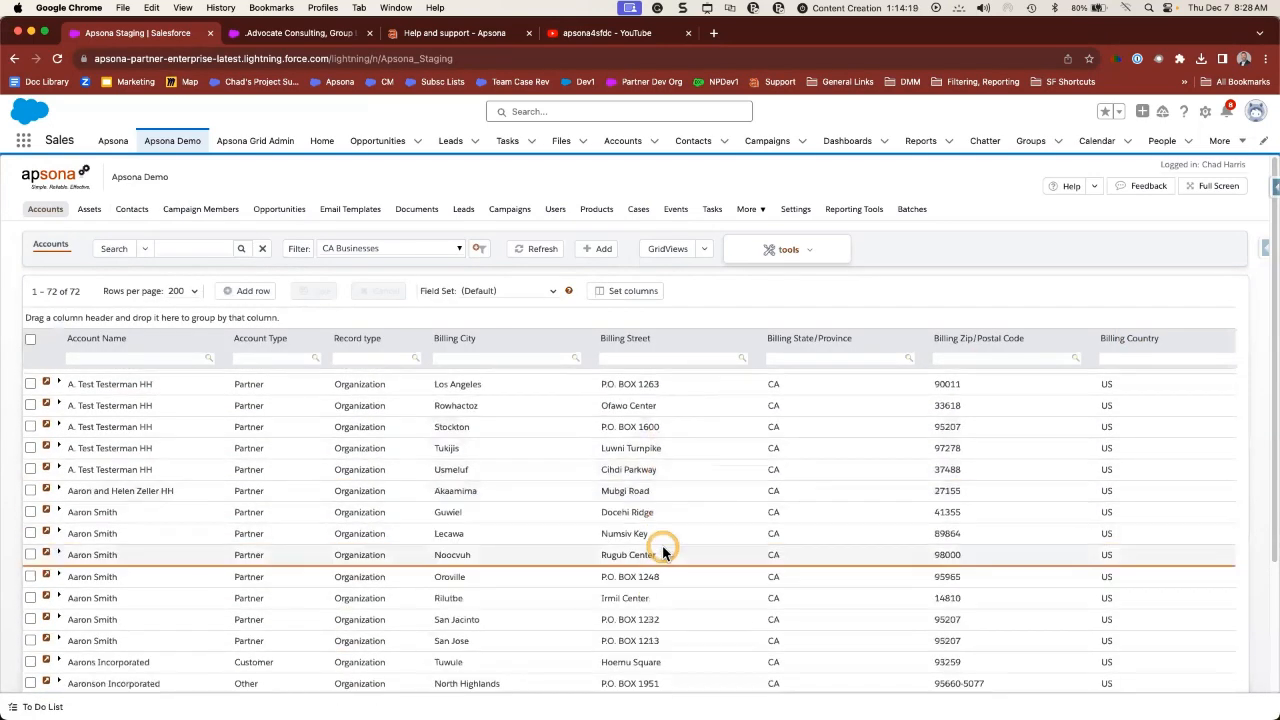
scroll(665, 550, "up", 7)
scroll(665, 546, "up", 10)
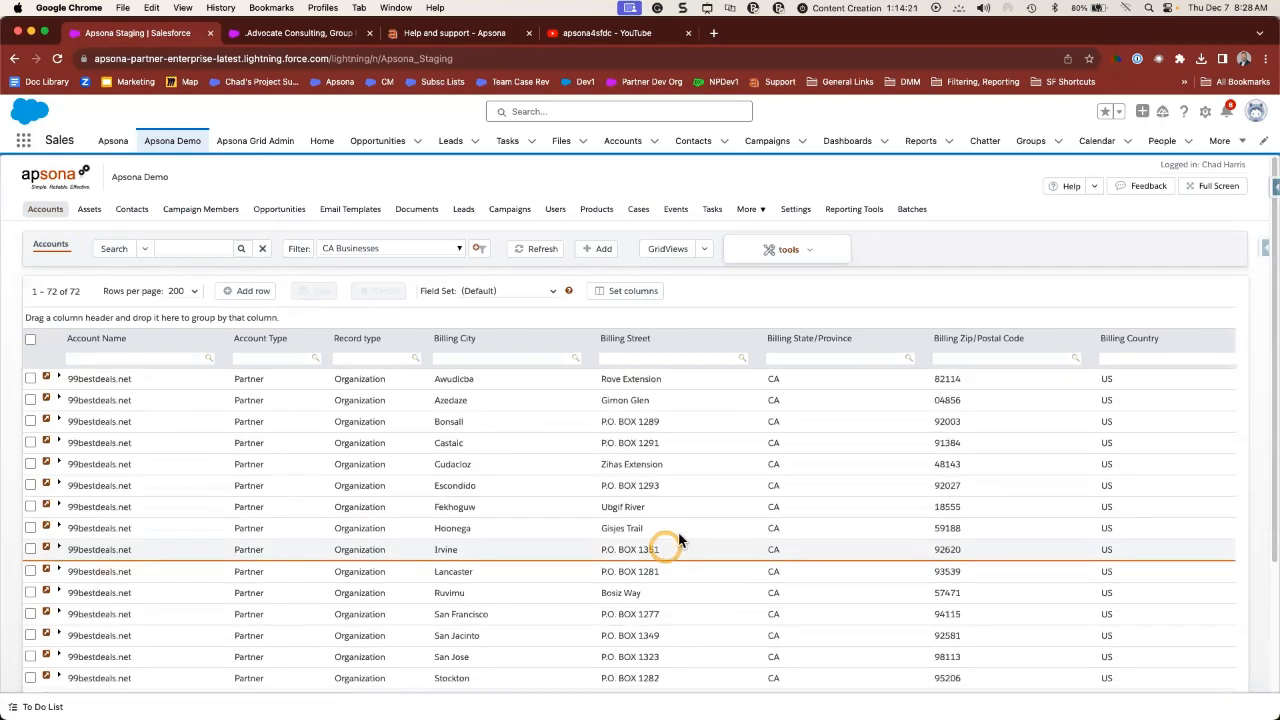
- Change Awudicba's billing street to Rove Extension St and Escondido's billing state from CA to OR
double_click(676, 378)
left_click(676, 380)
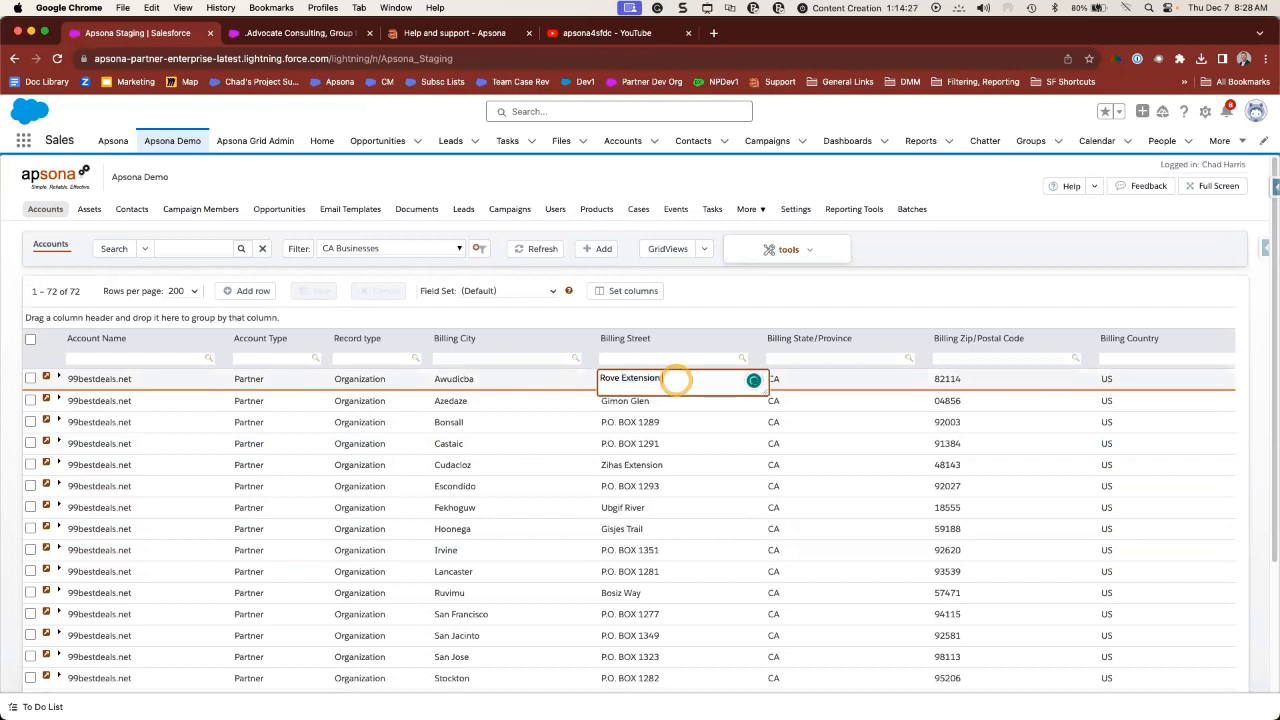
type("St")
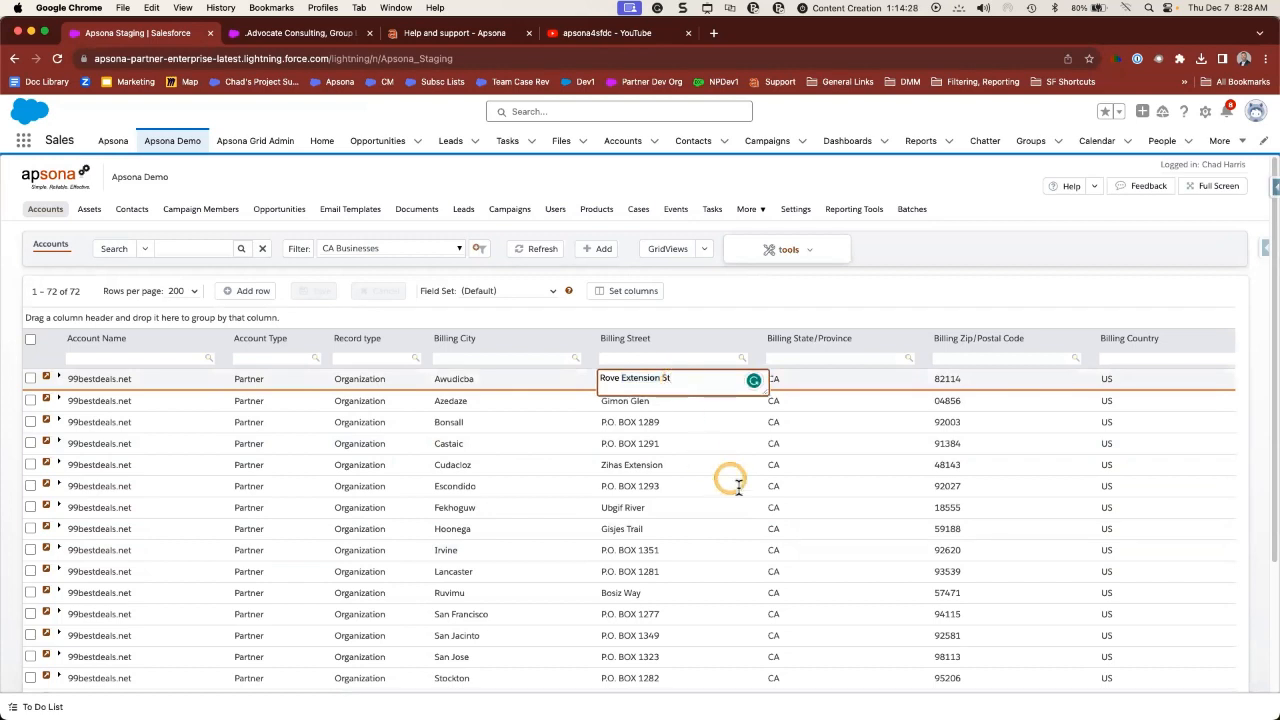
left_click(792, 487)
left_click_drag(792, 488, 765, 488)
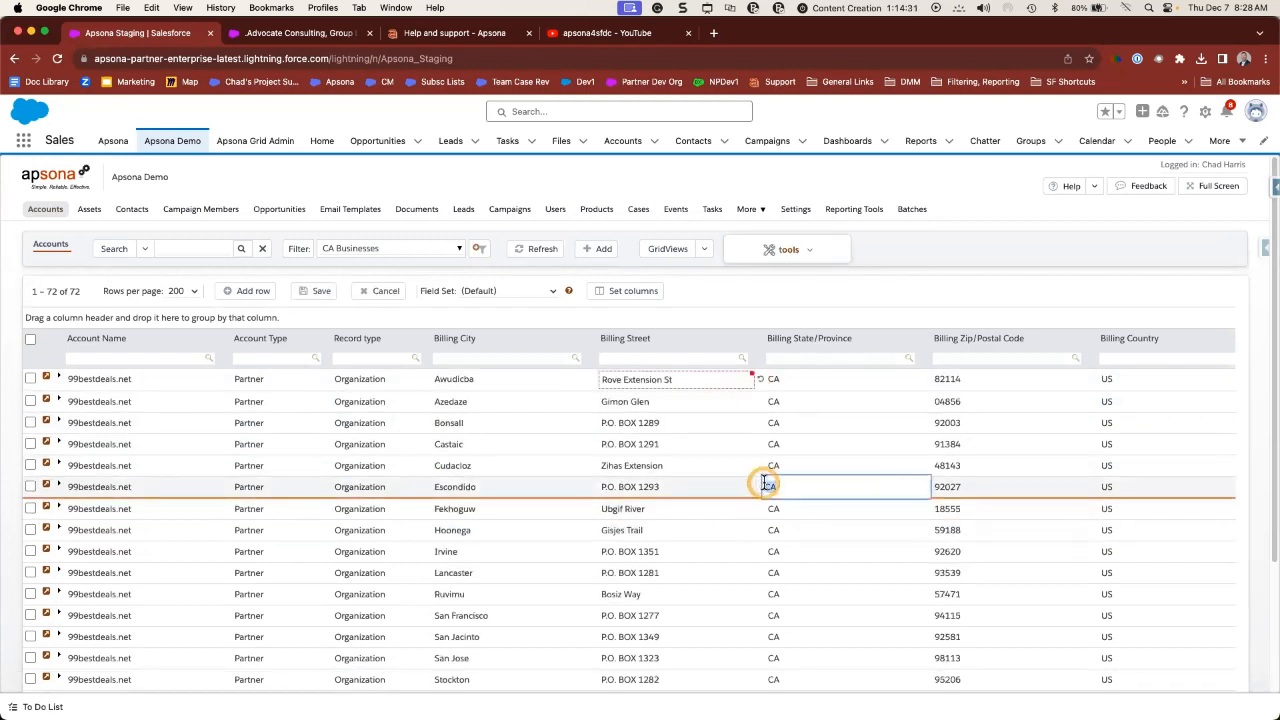
type("OR")
scroll(770, 540, "down", 3)
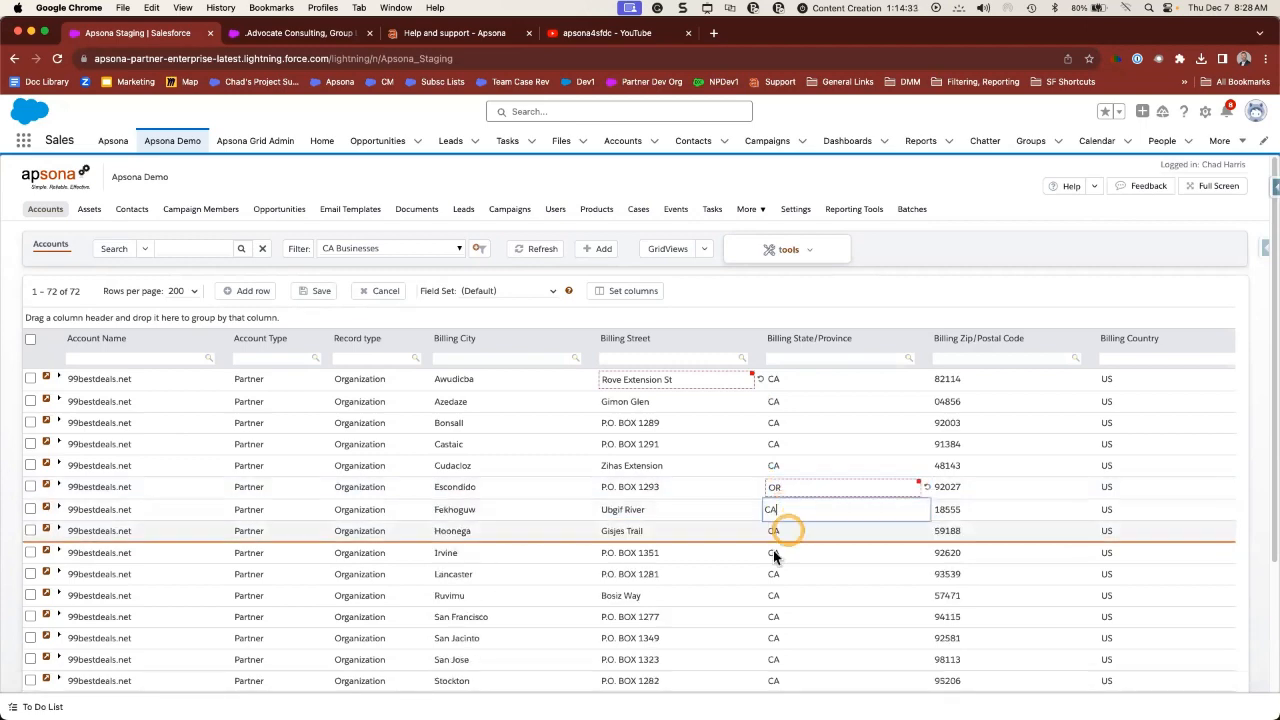
scroll(757, 562, "down", 4)
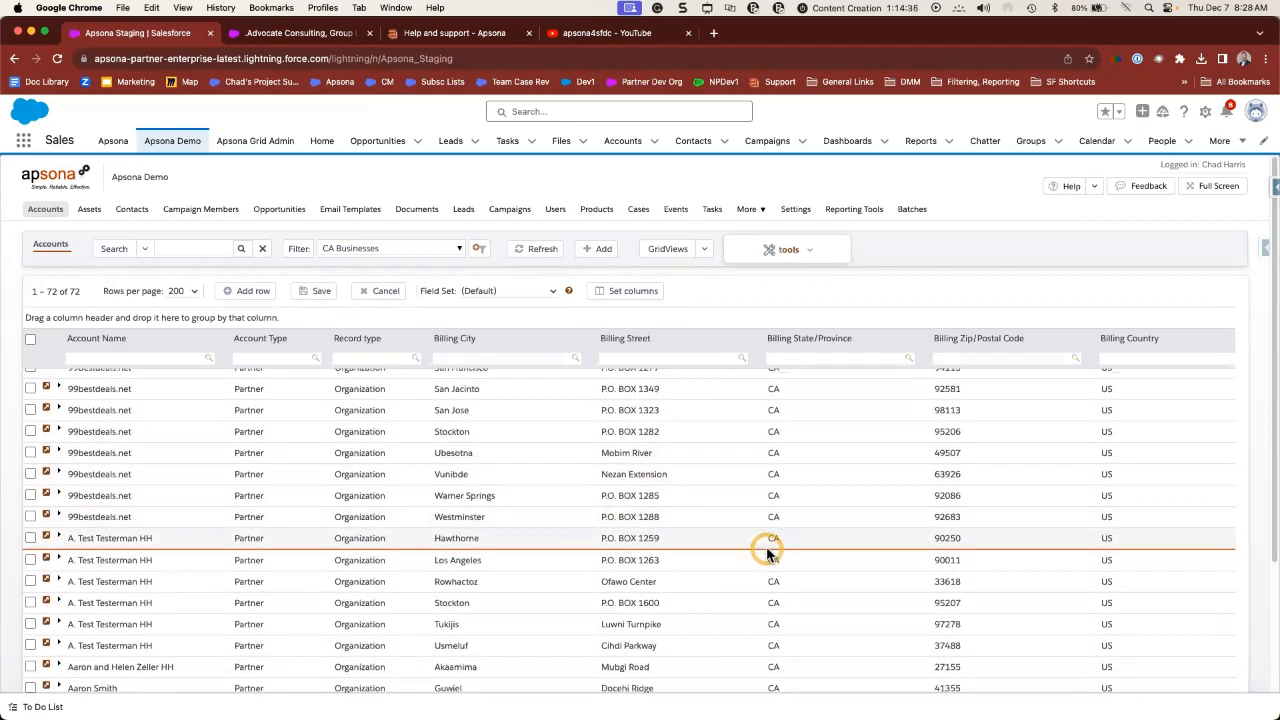
scroll(612, 417, "up", 5)
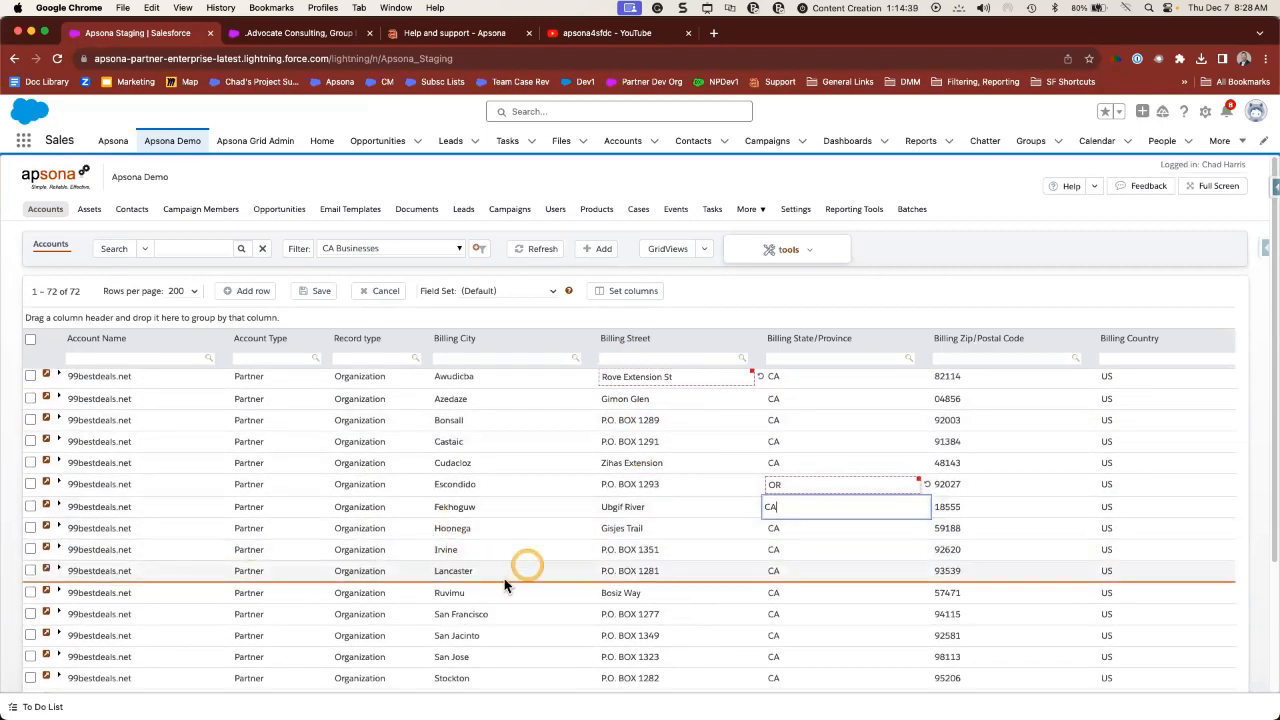
- Keep Organization as the first account's record type and save the edited rows
left_click(393, 377)
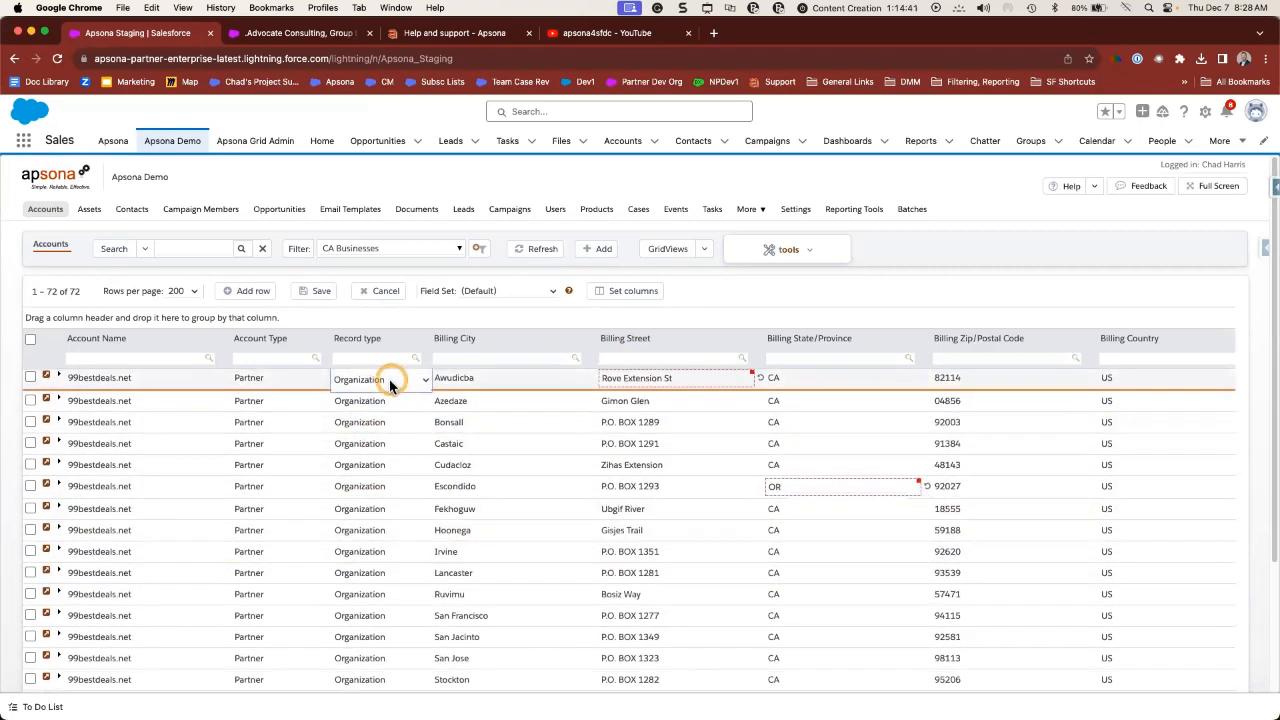
left_click(423, 379)
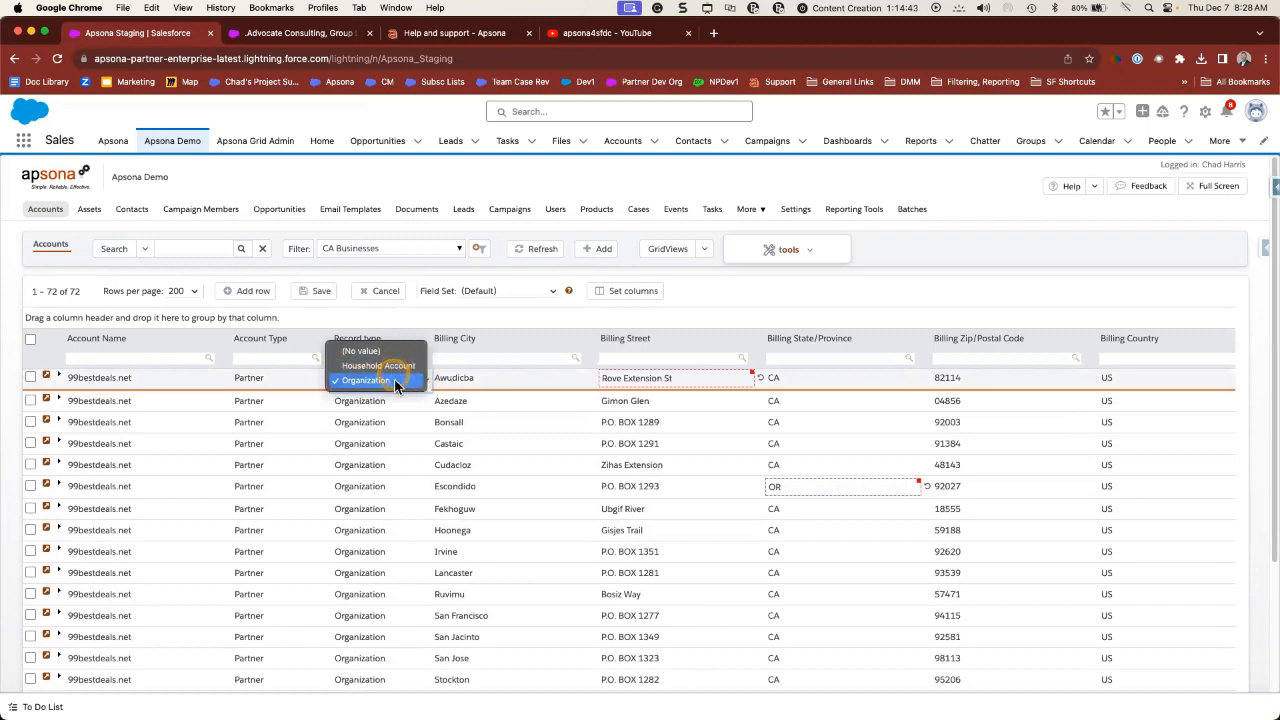
left_click(394, 381)
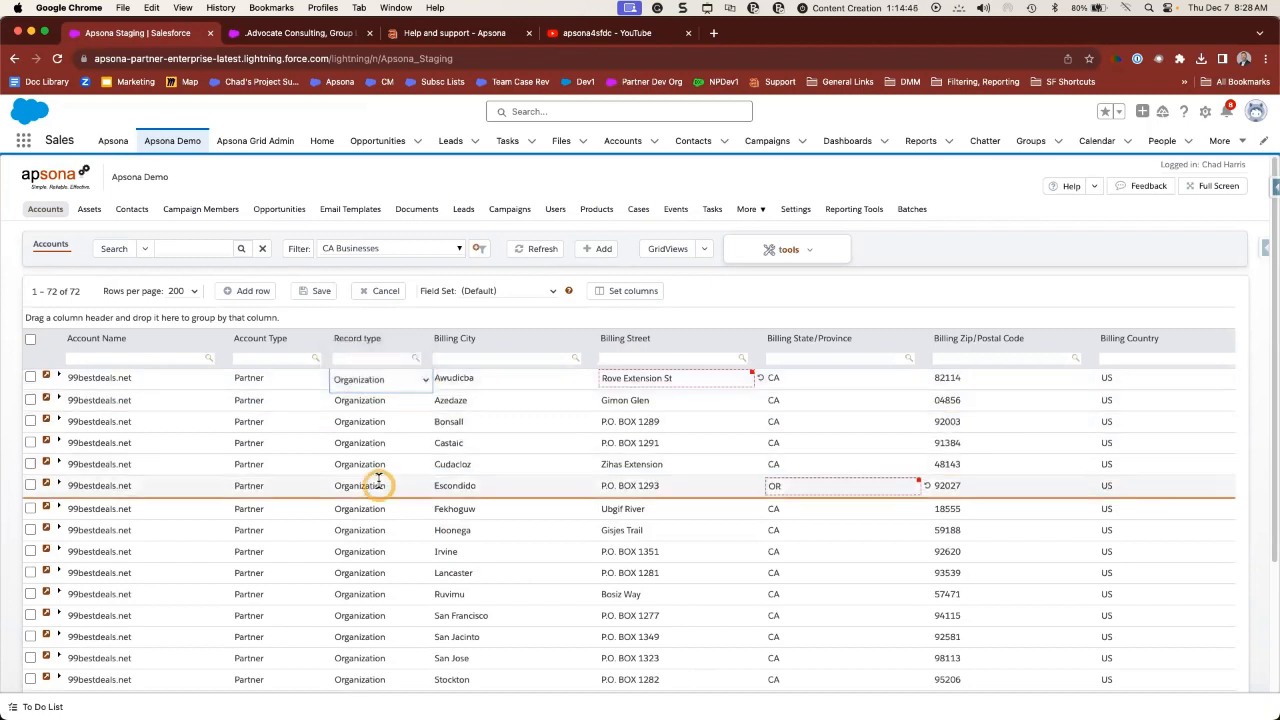
left_click(316, 296)
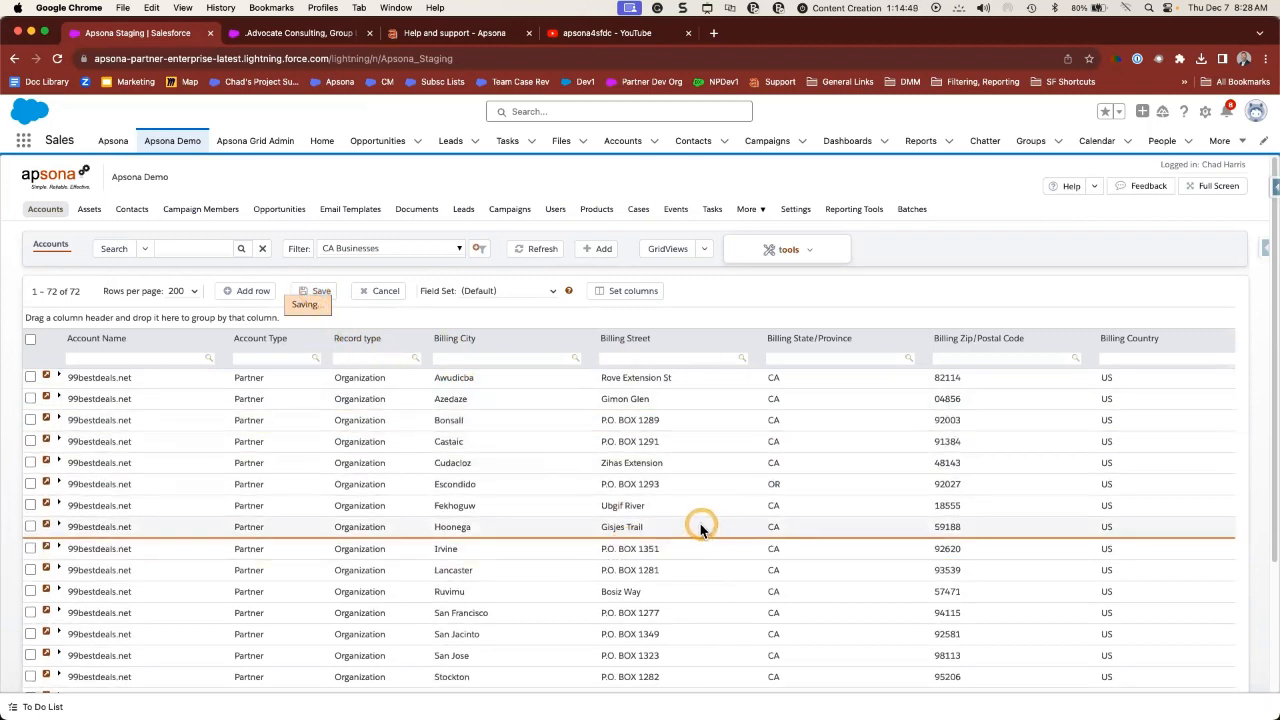
left_click(636, 360)
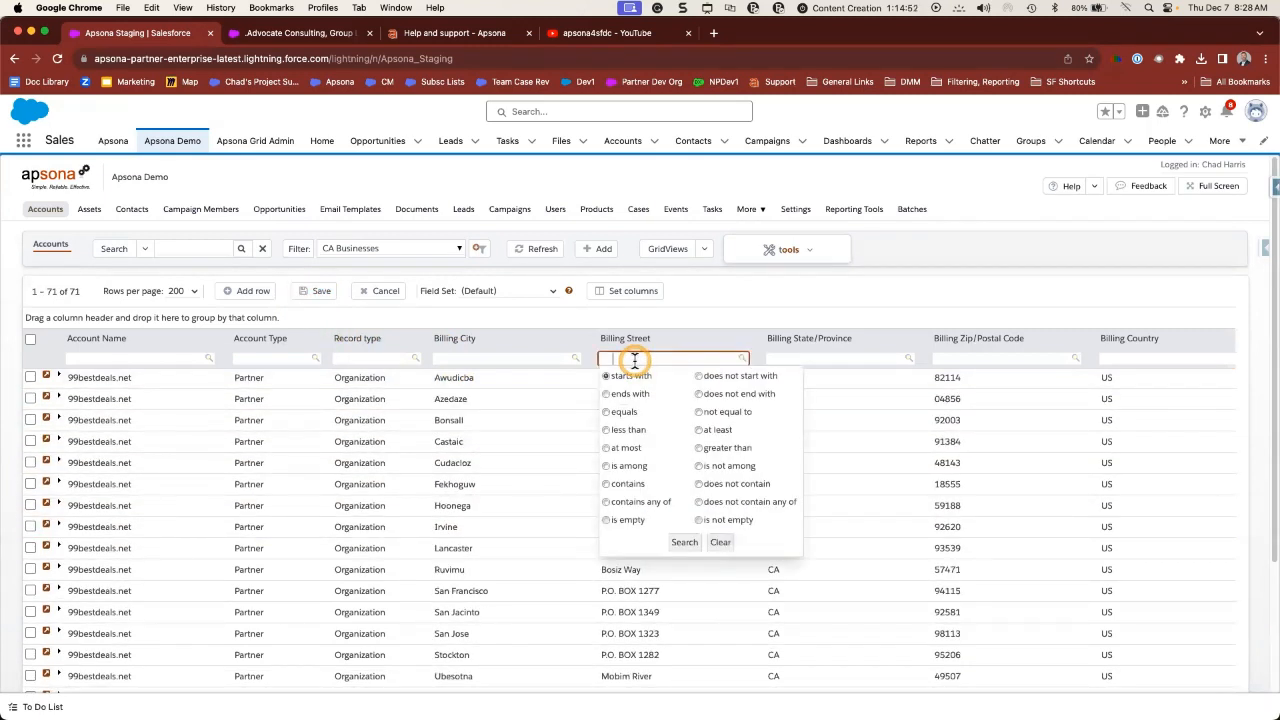
left_click(460, 357)
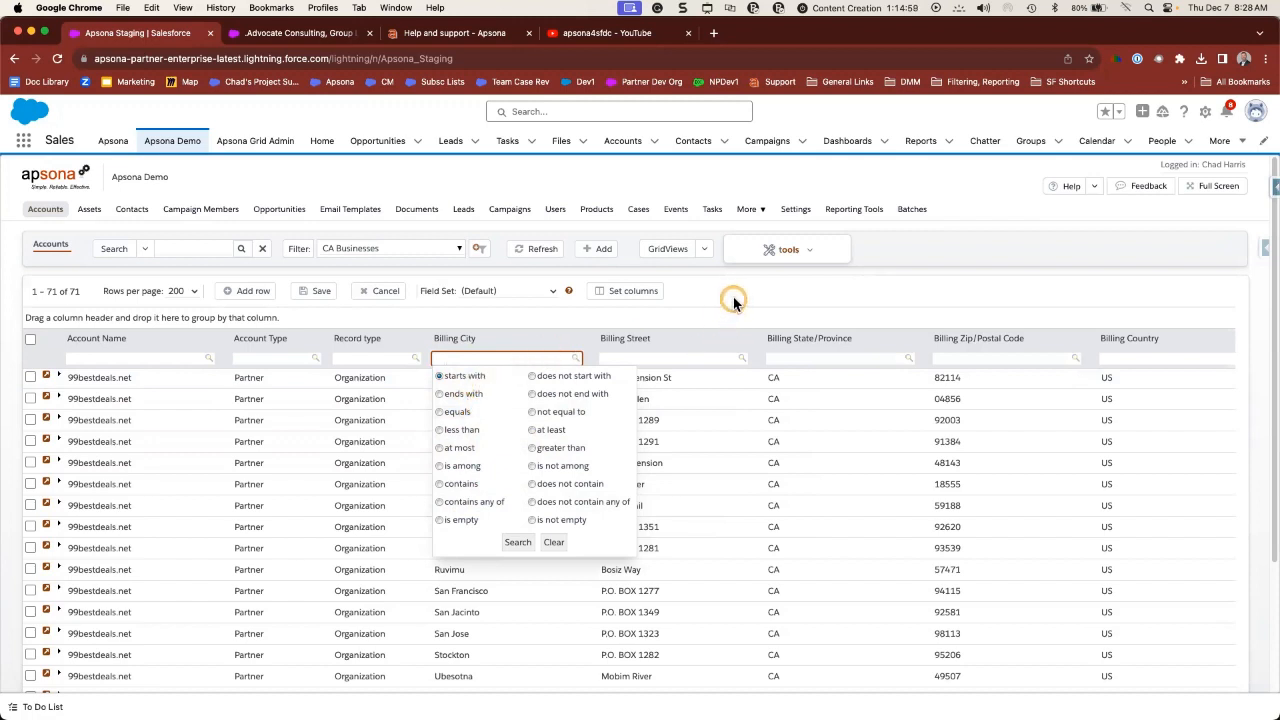
left_click(533, 294)
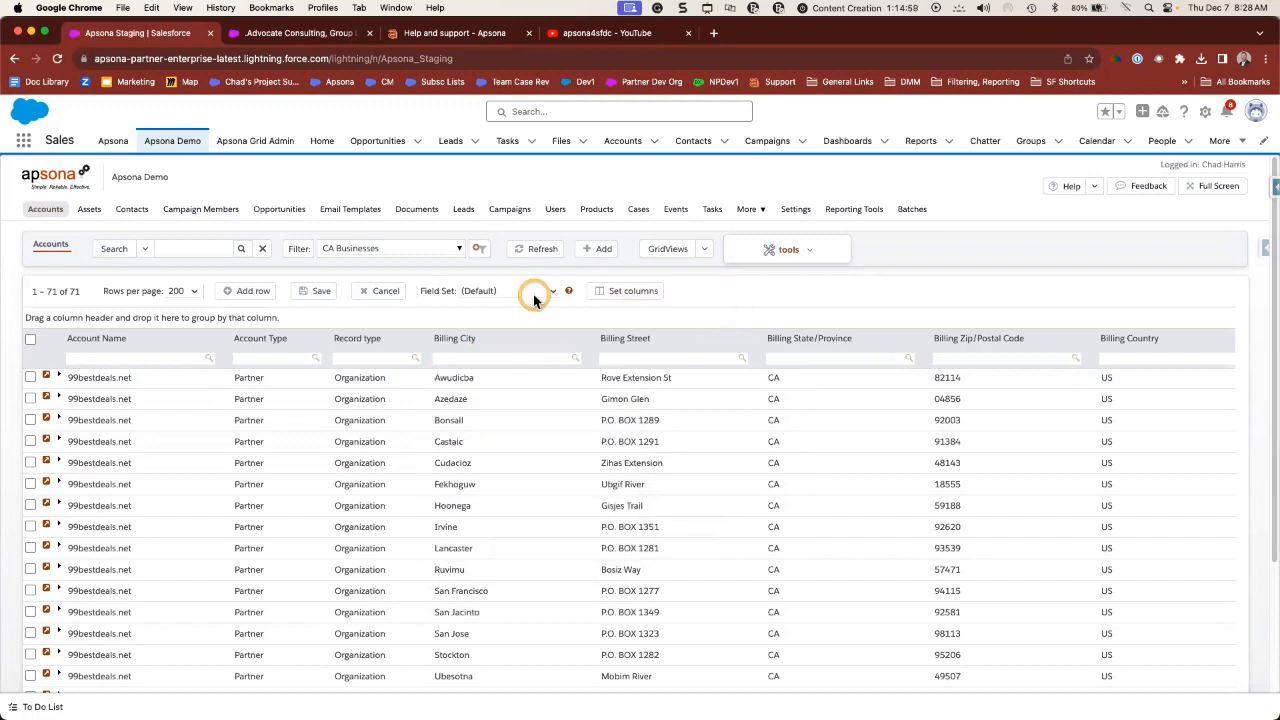
left_click(450, 255)
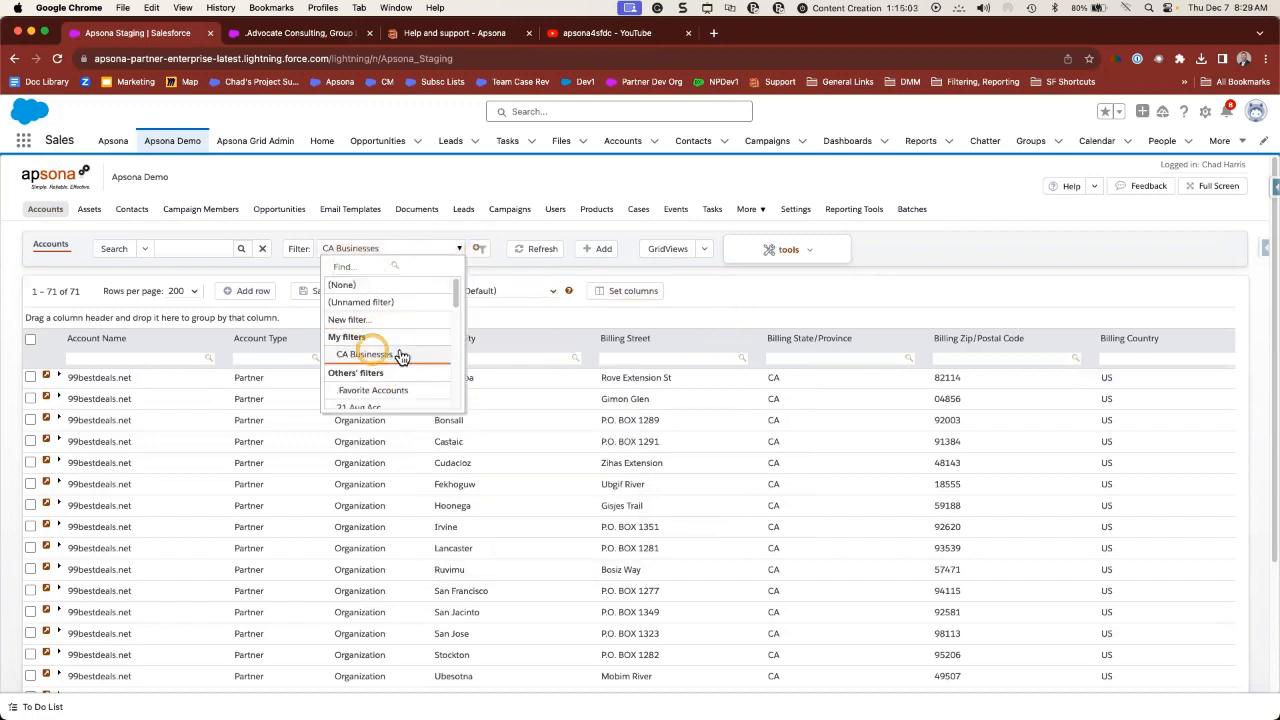
scroll(380, 335, "down", 2)
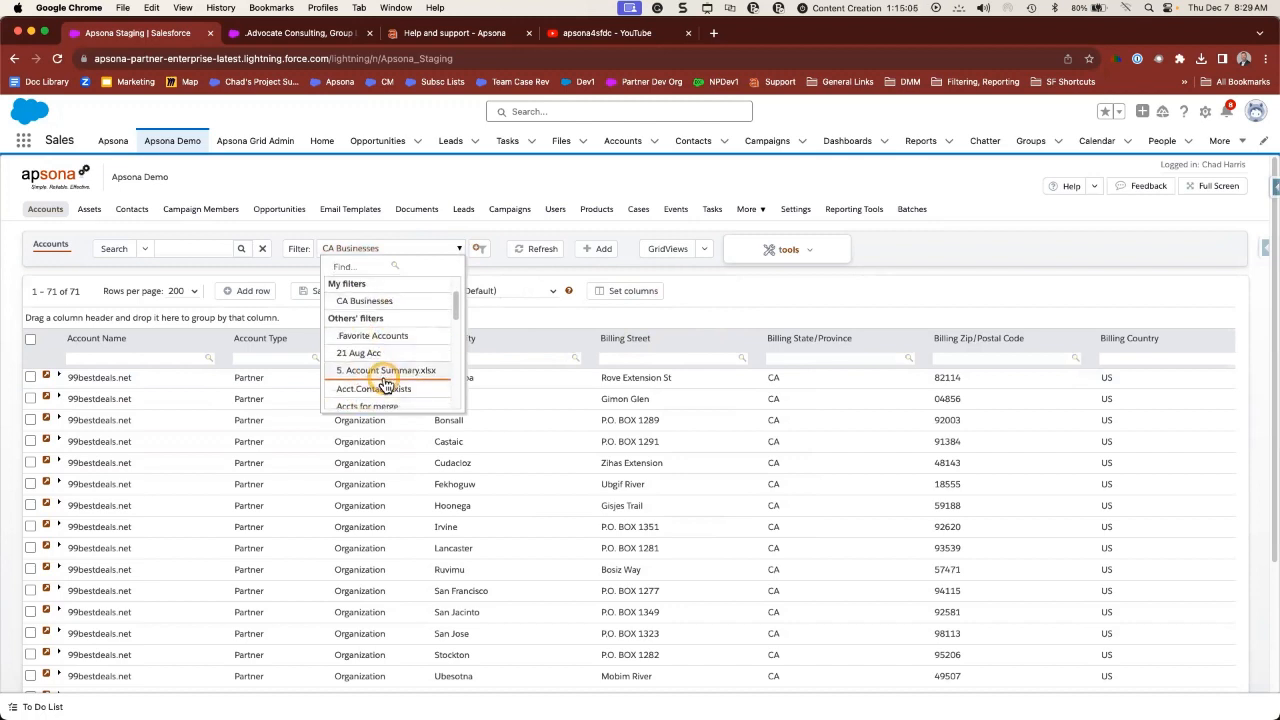
scroll(382, 360, "down", 2)
left_click(472, 269)
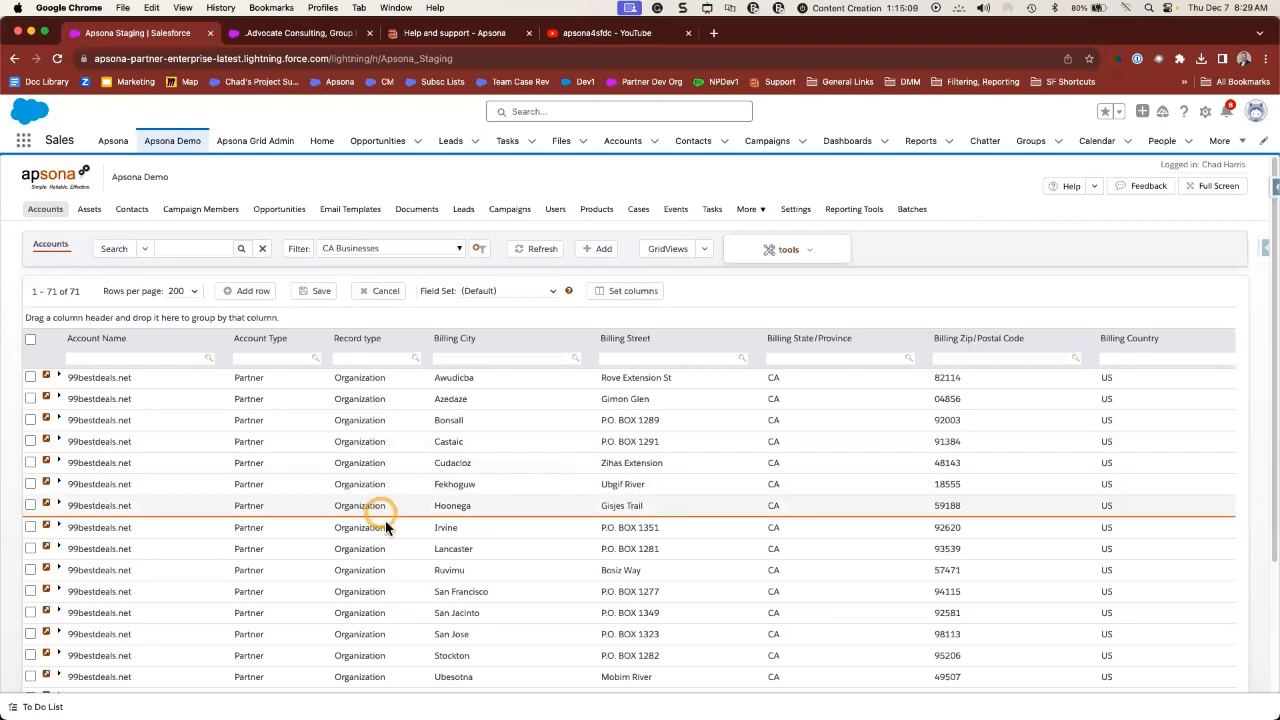
left_click(360, 527)
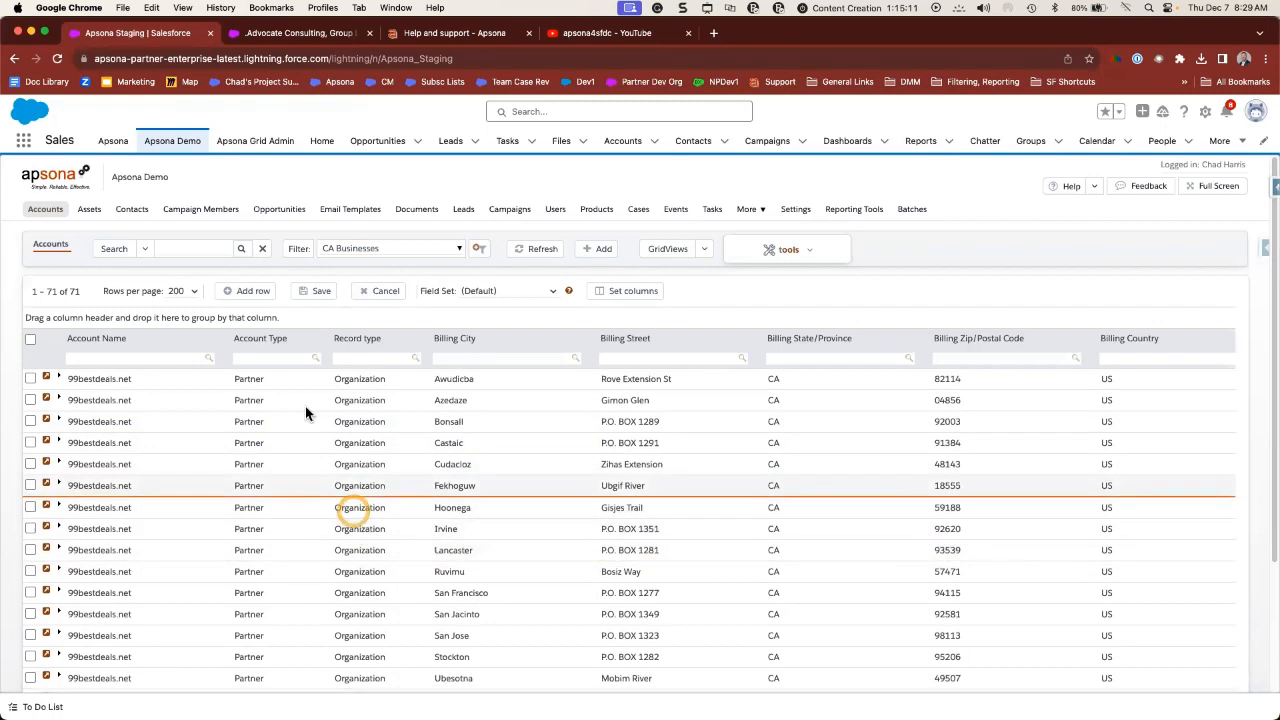
left_click(252, 295)
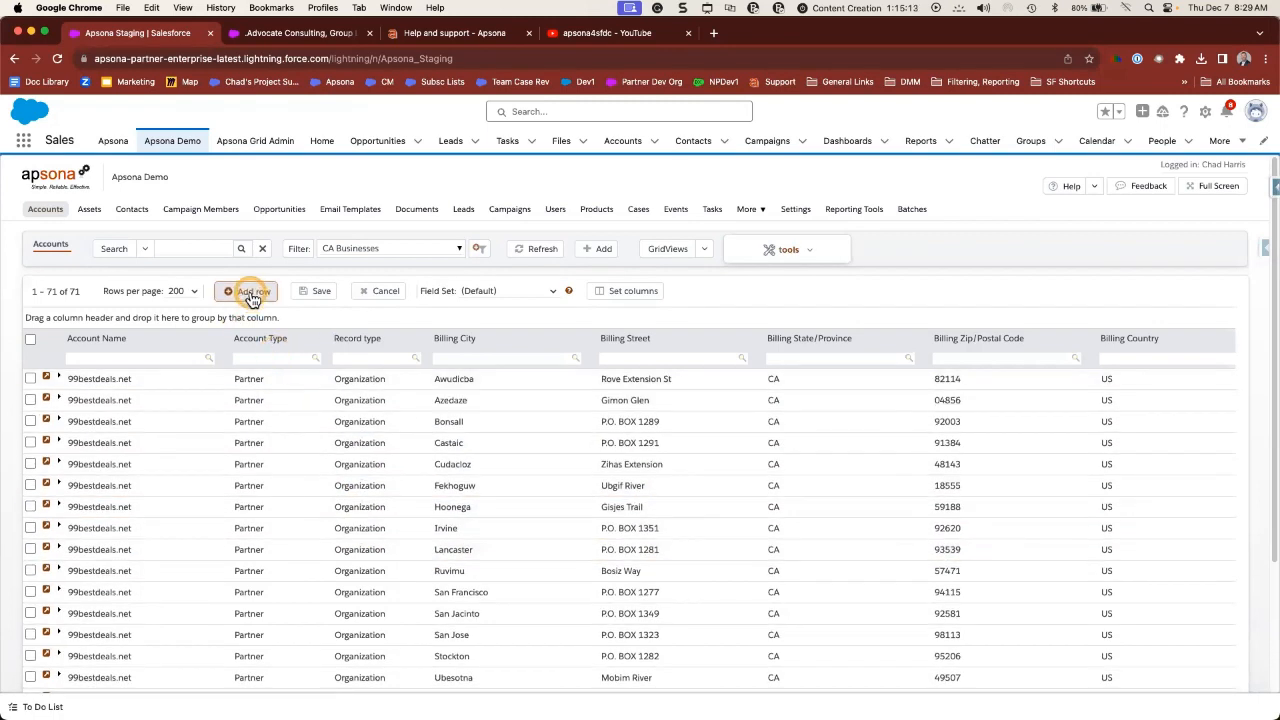
- Add a new account row with a test account name and record type Organization
left_click(253, 297)
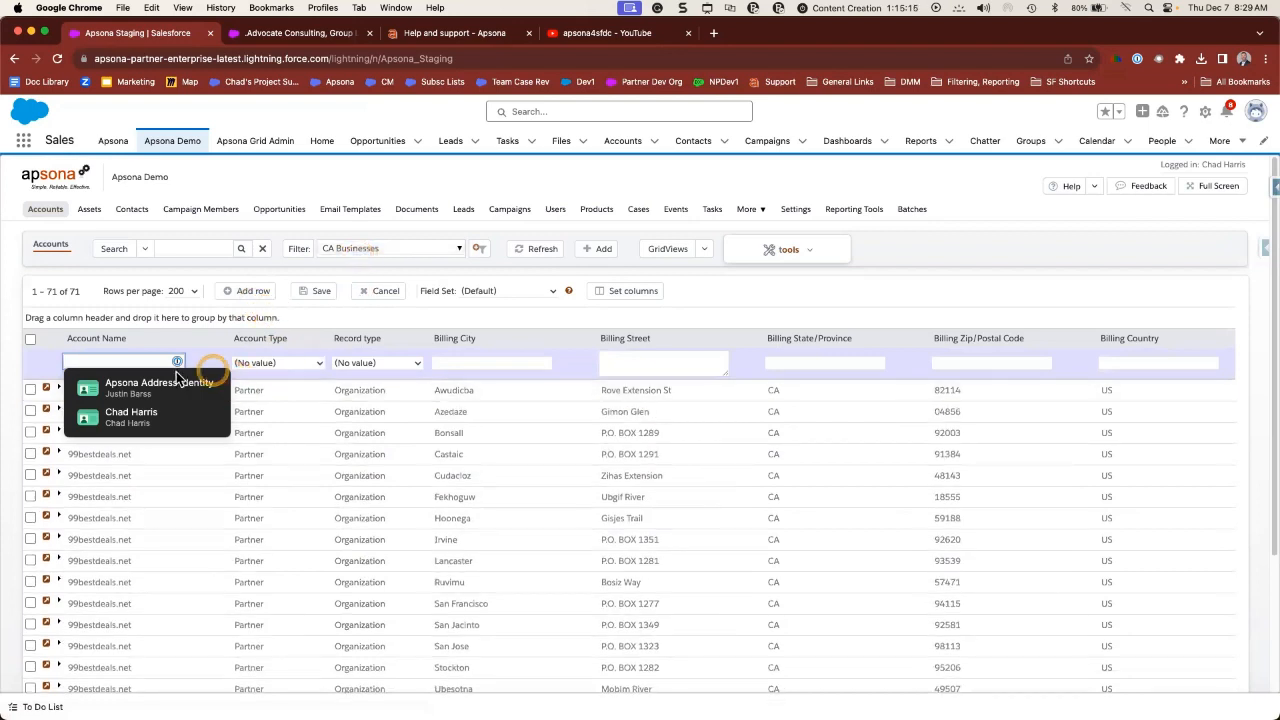
left_click(124, 360)
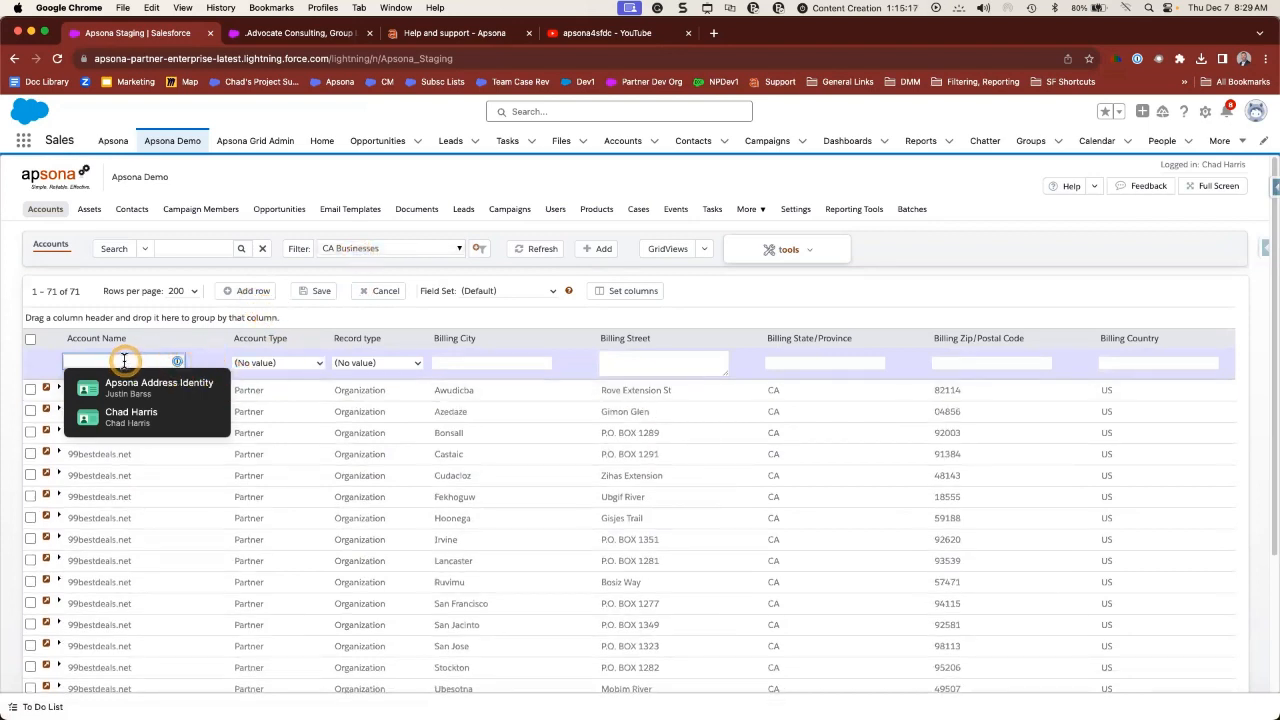
type("DChad")
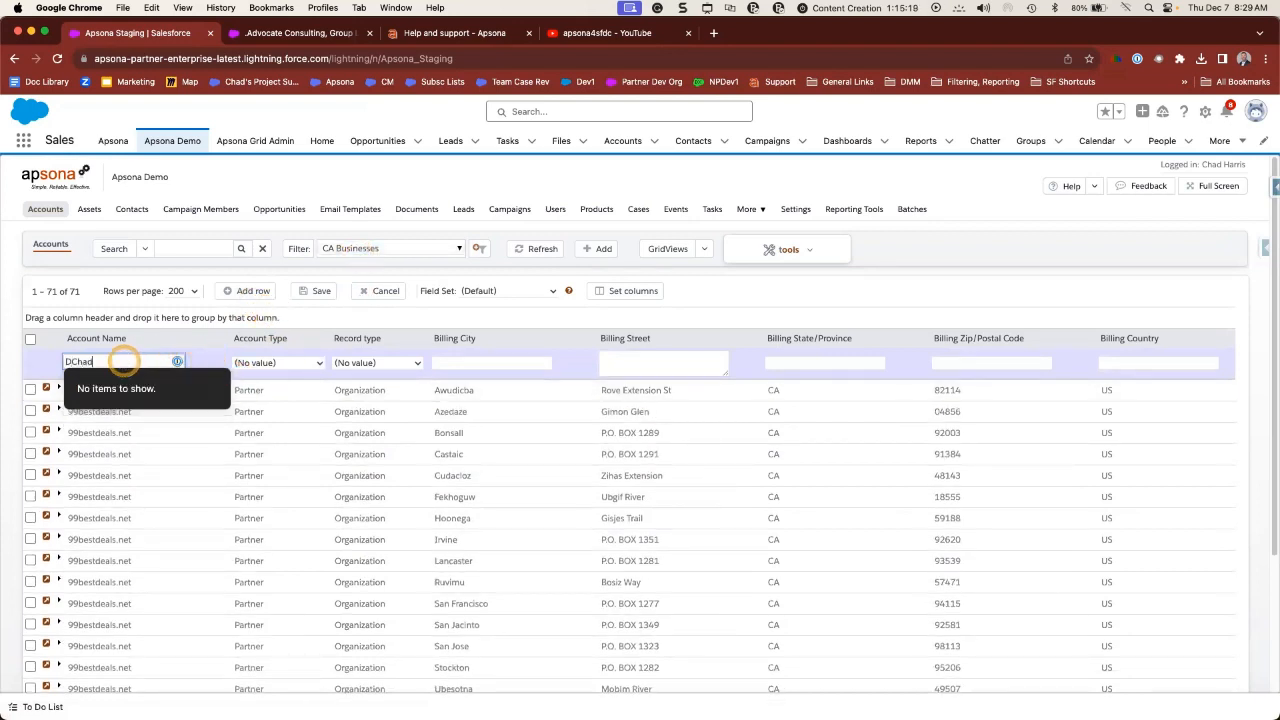
key("BackSpace")
key("BackSpace")
key("BackSpace")
key("BackSpace")
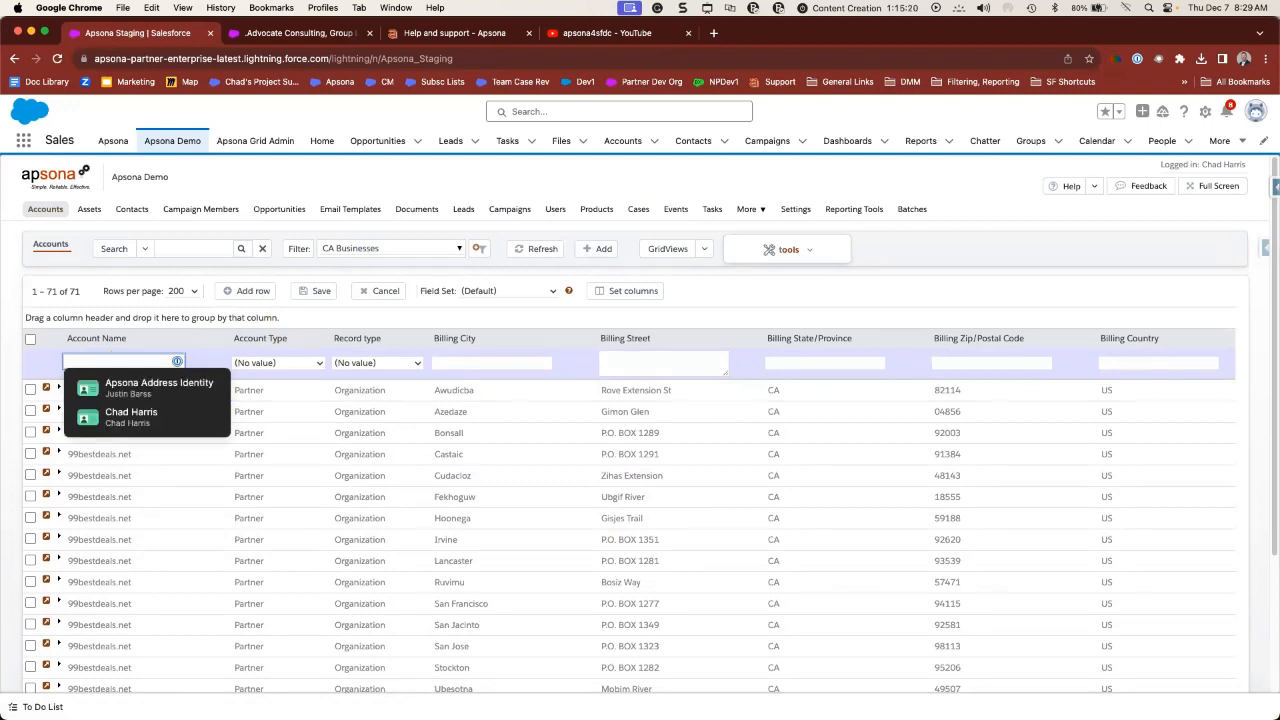
type("Chad Test")
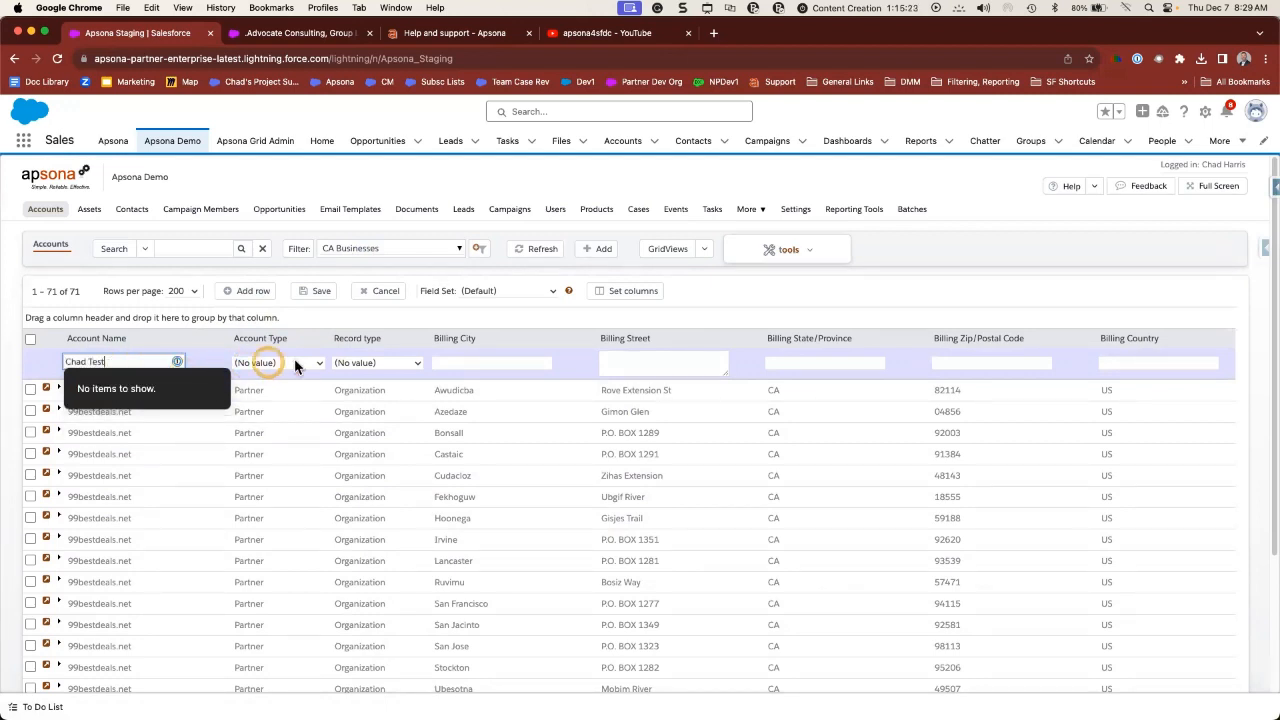
left_click(354, 366)
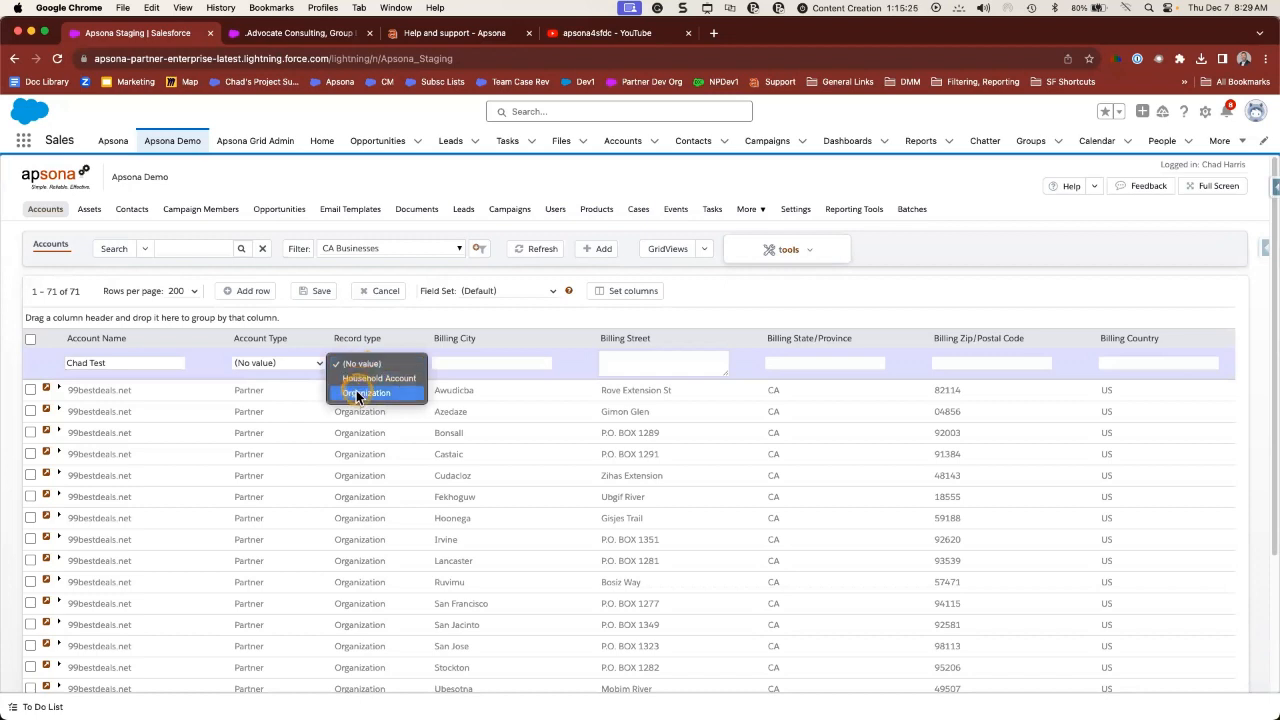
left_click(360, 394)
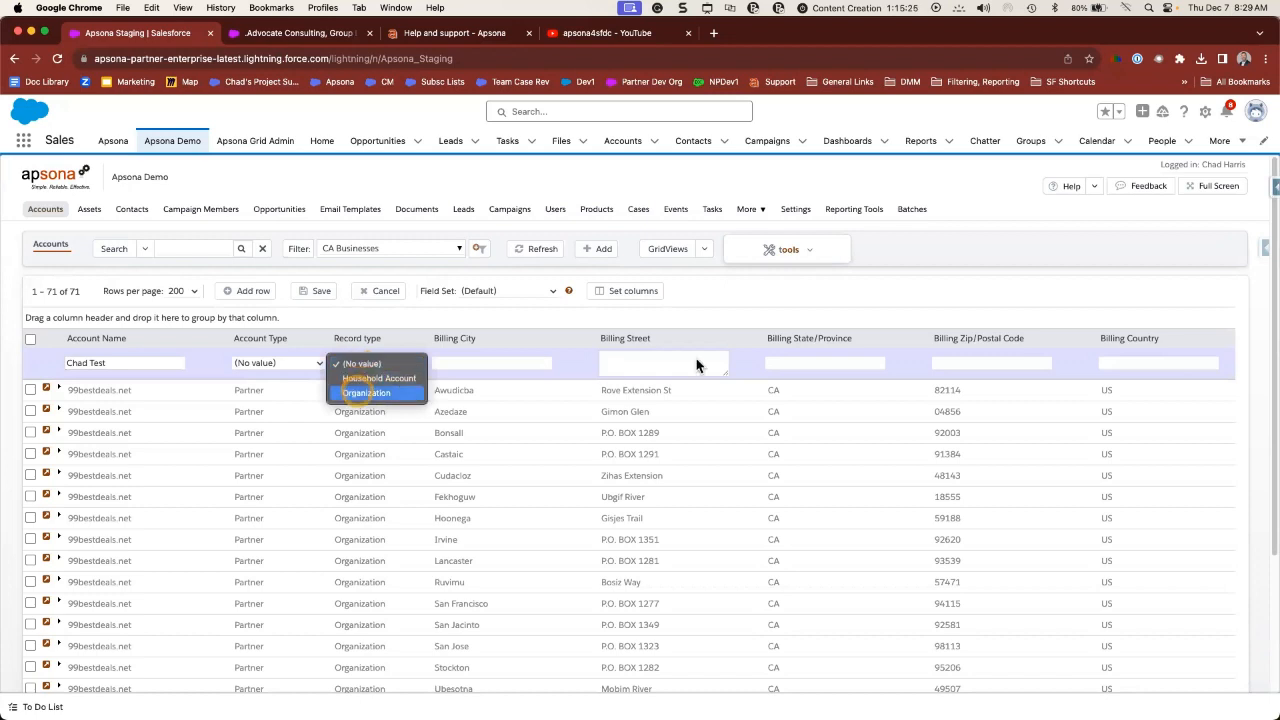
- Give the new account billing state CA and save it
left_click(822, 363)
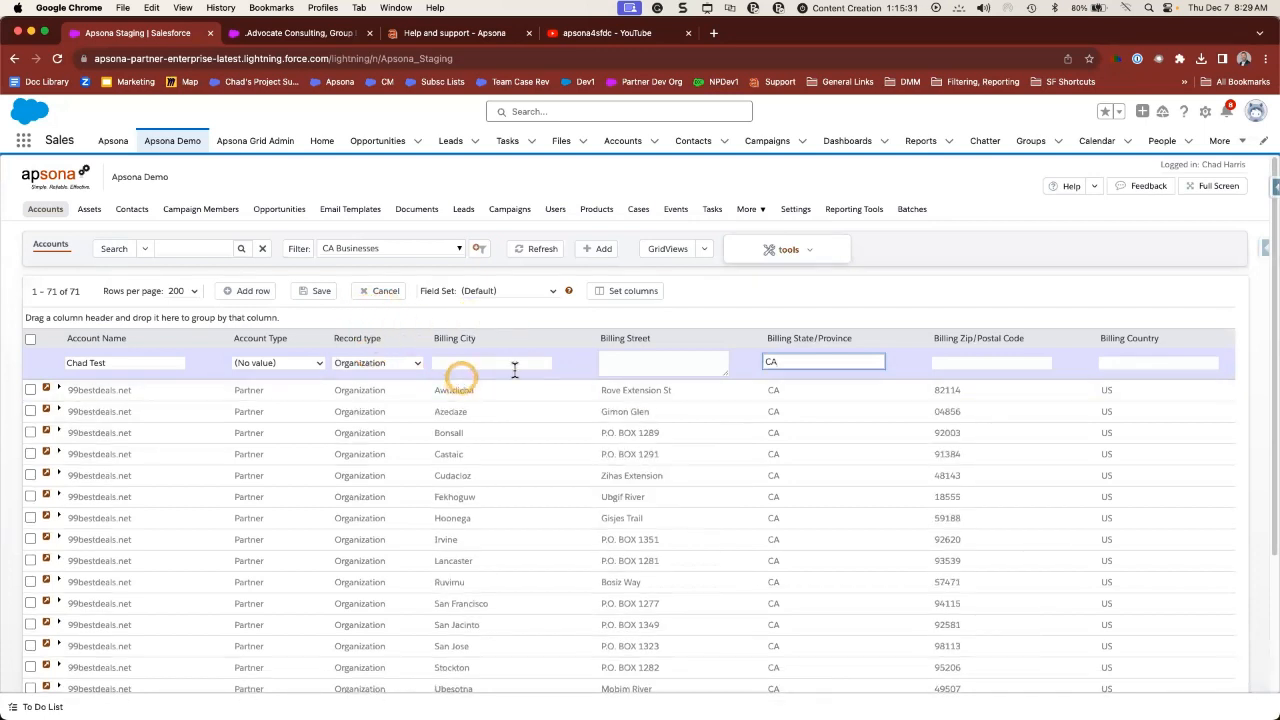
left_click(317, 292)
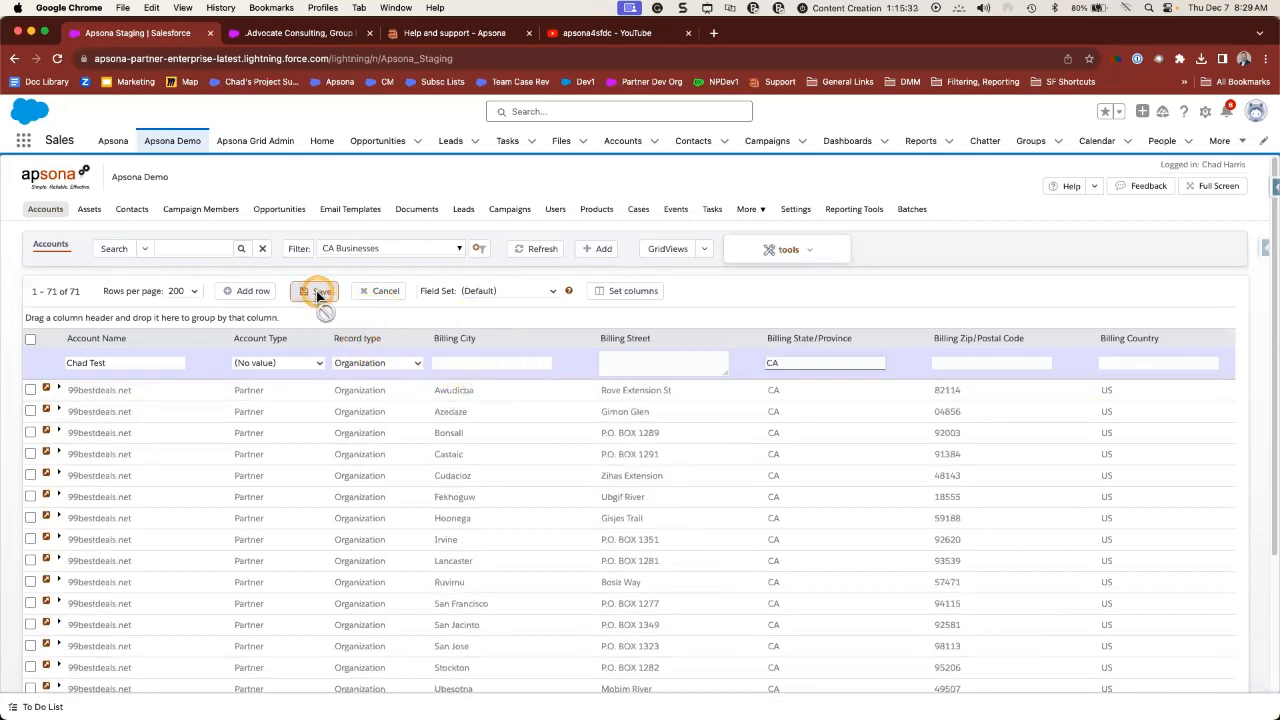
left_click(93, 373)
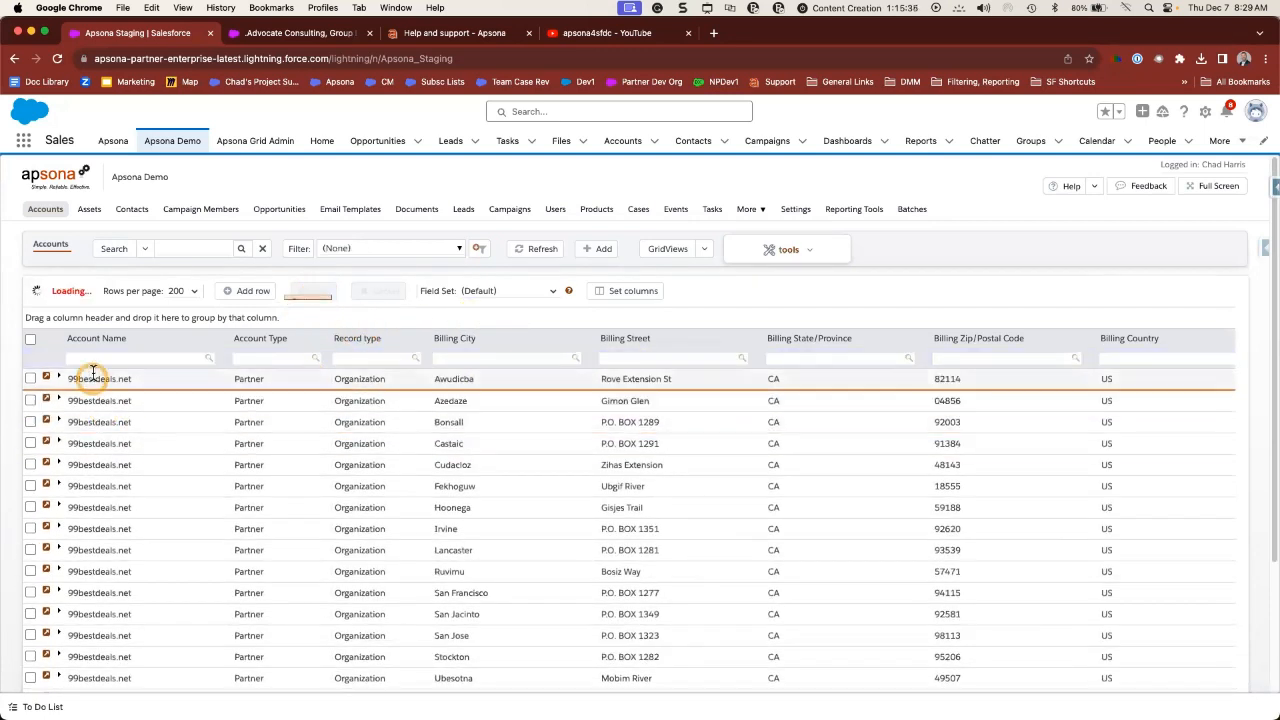
left_click(101, 359)
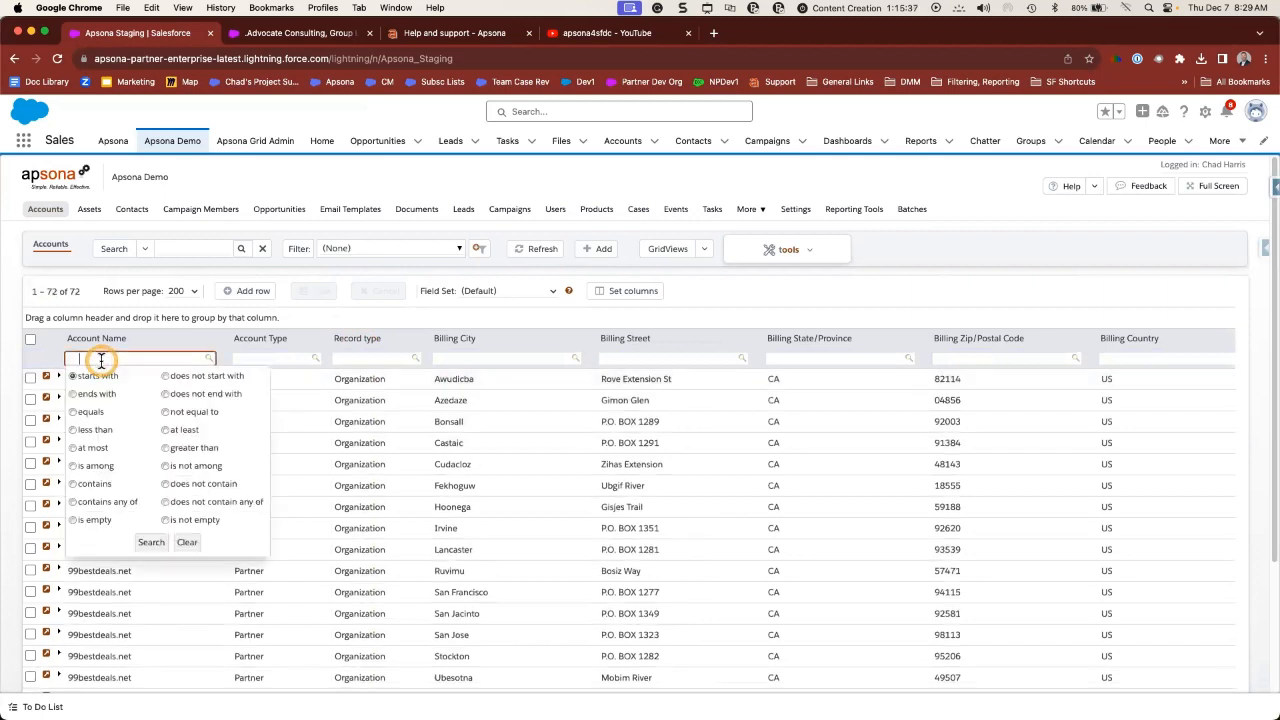
left_click(151, 541)
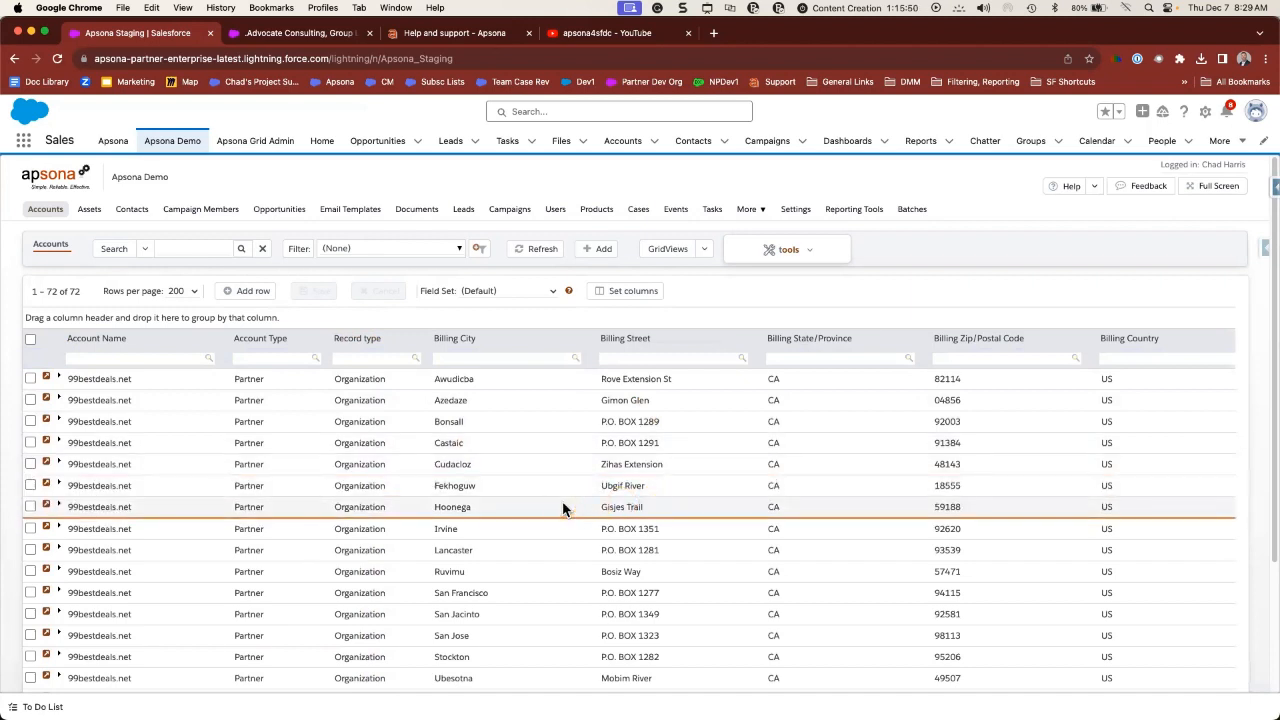
- Check the Bonsall, Hoonega, Ruvimu and Warner Springs account rows
left_click(31, 422)
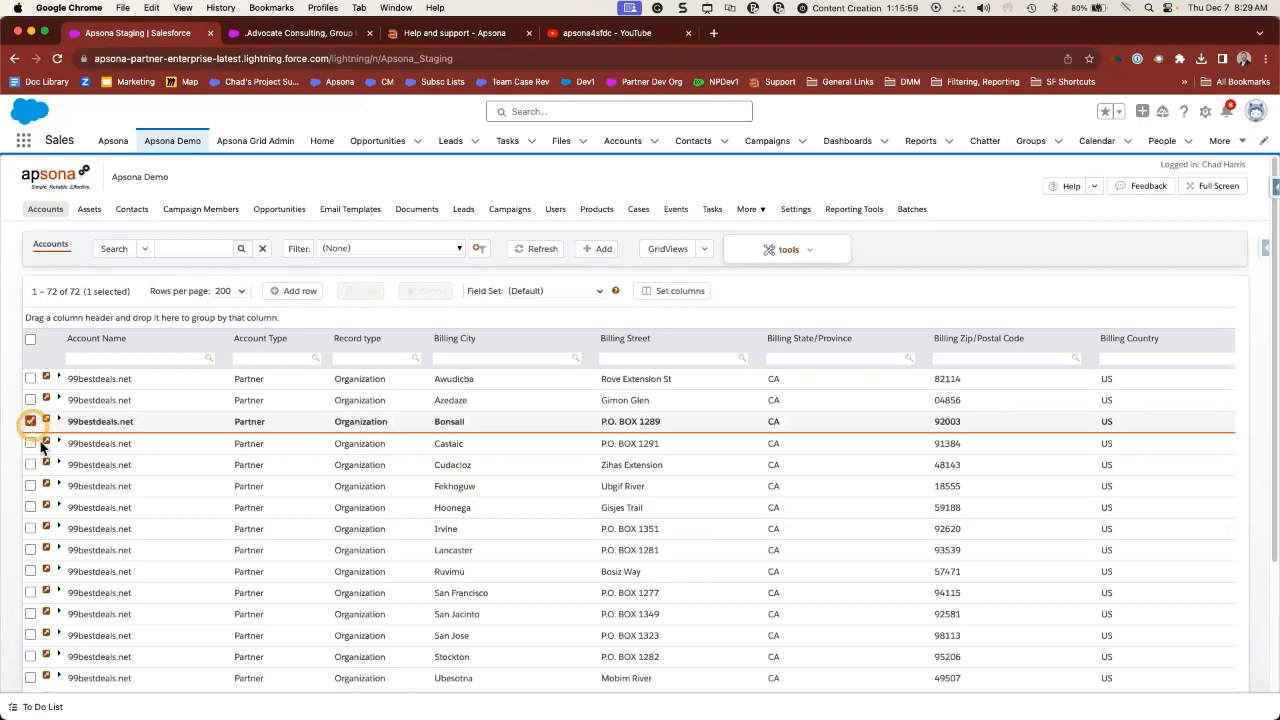
left_click(30, 507)
left_click(30, 572)
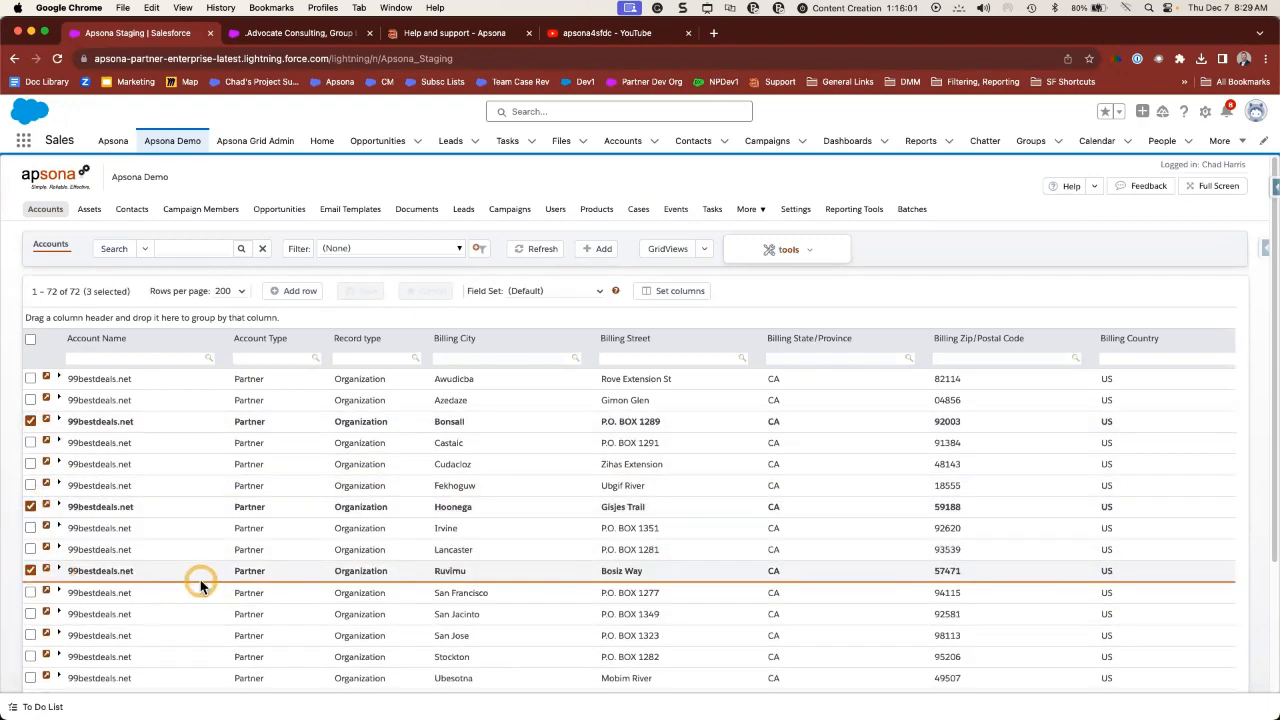
scroll(200, 580, "down", 3)
left_click(38, 587)
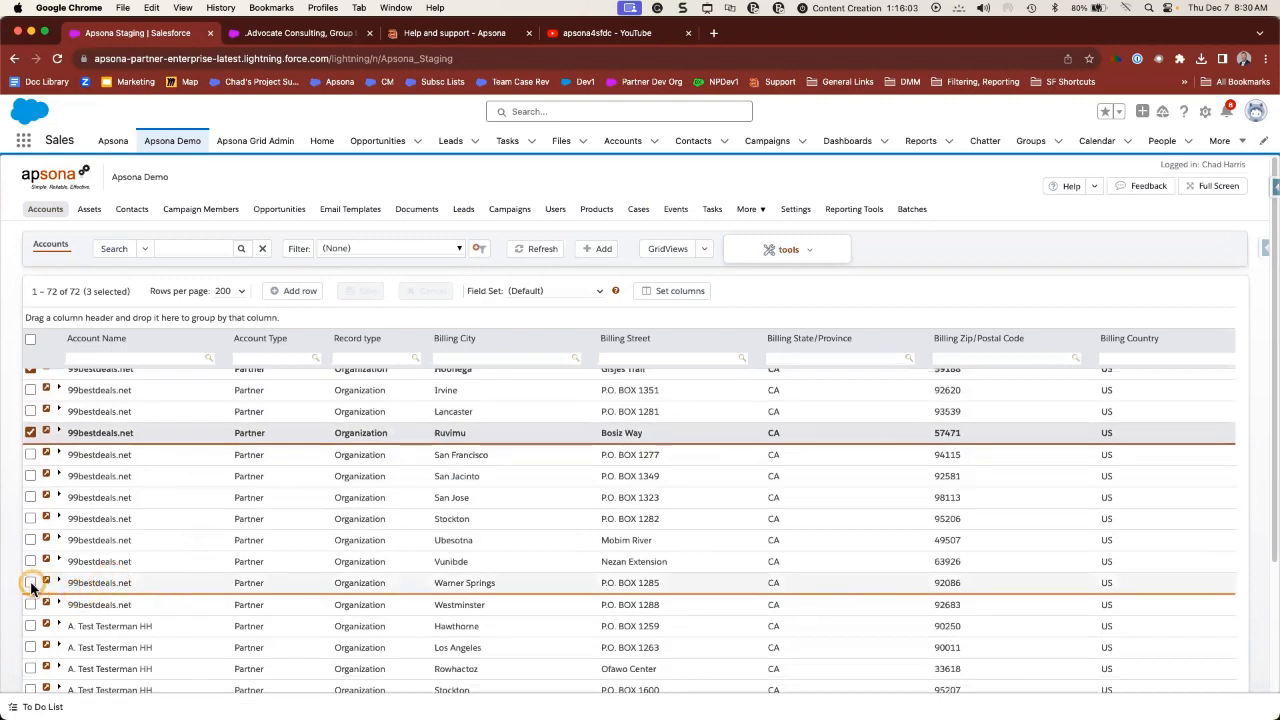
scroll(300, 520, "up", 3)
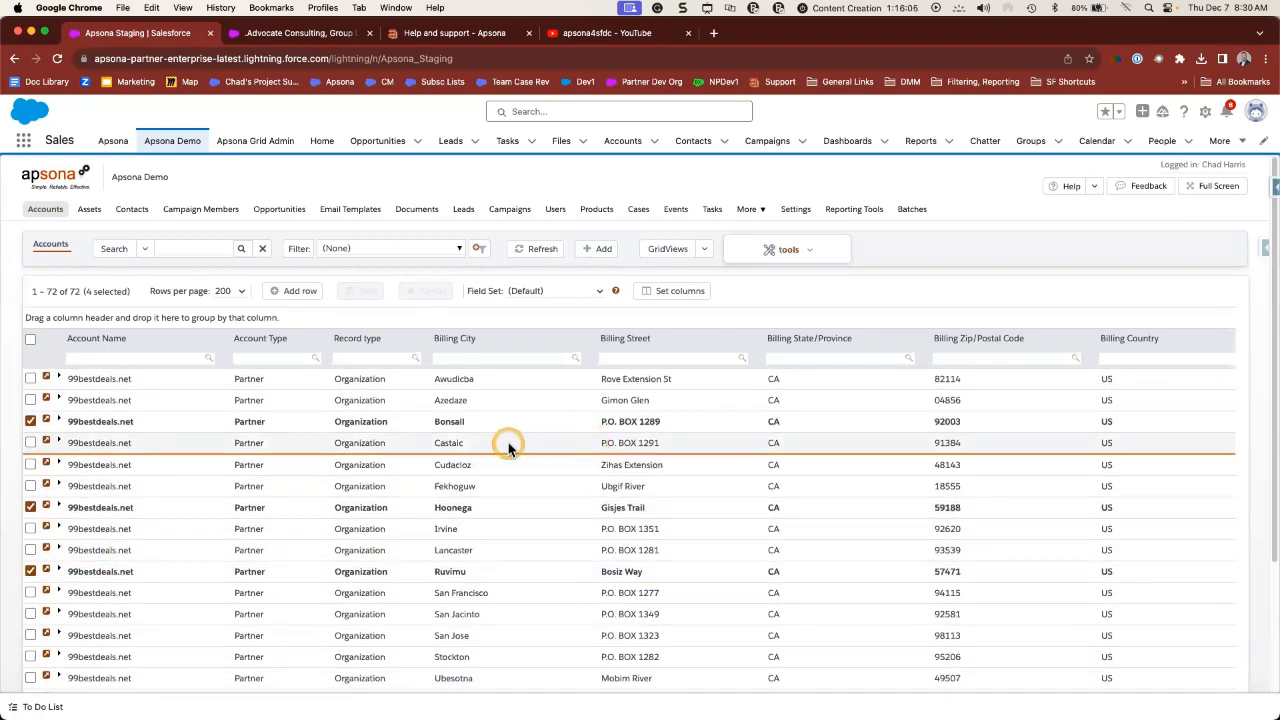
- Choose Update checked... from the grid tools menu to open Mass Update Records
left_click(807, 252)
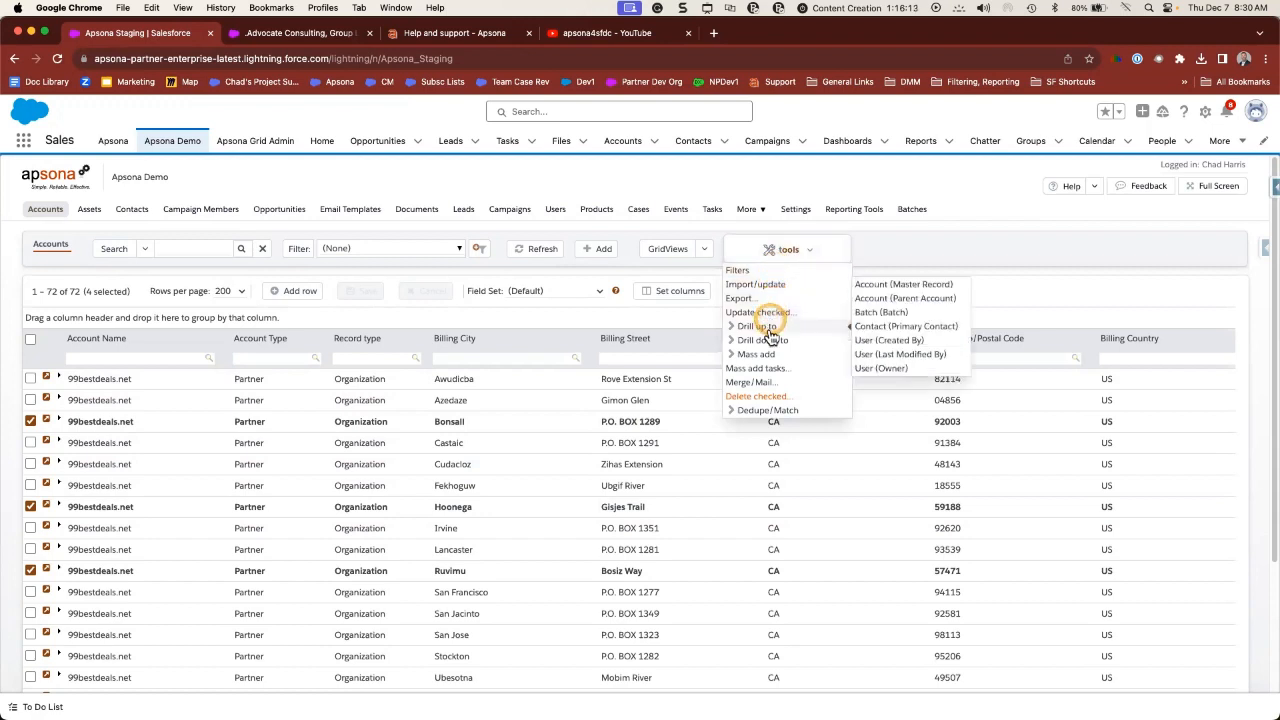
mouse_move(757, 420)
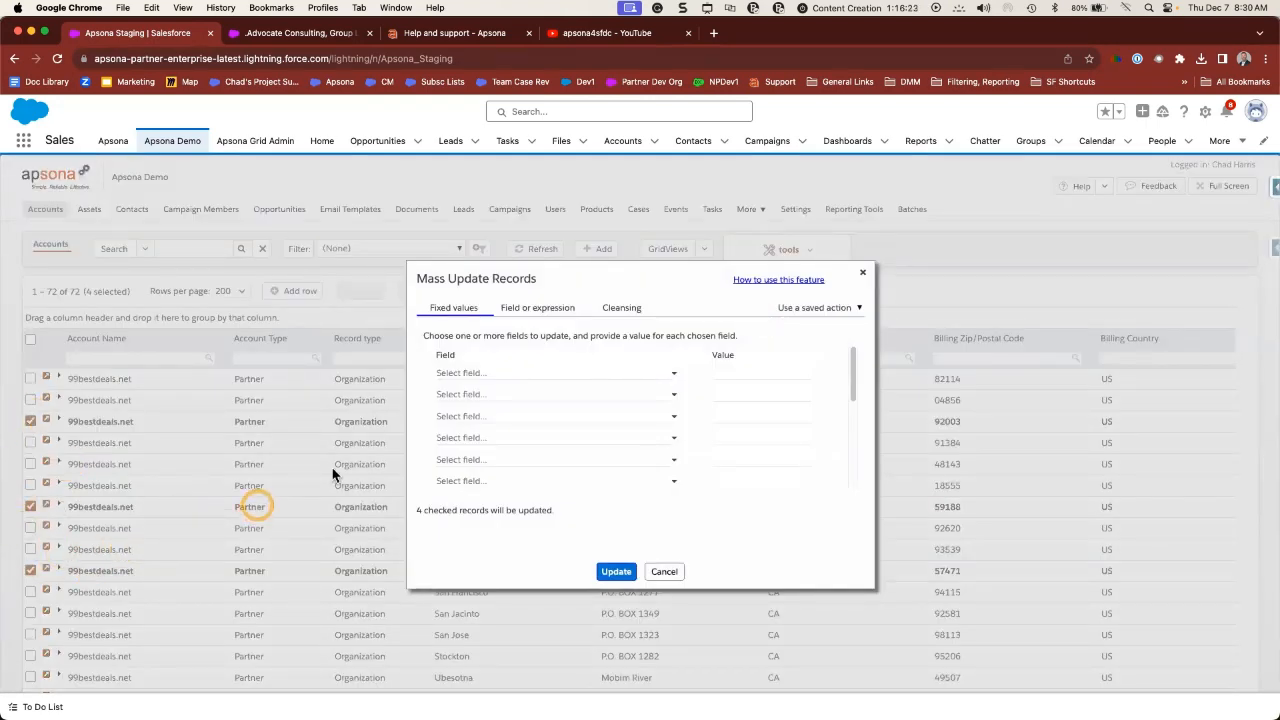
- Set Billing State/Province to NV on the four checked accounts
left_click(466, 374)
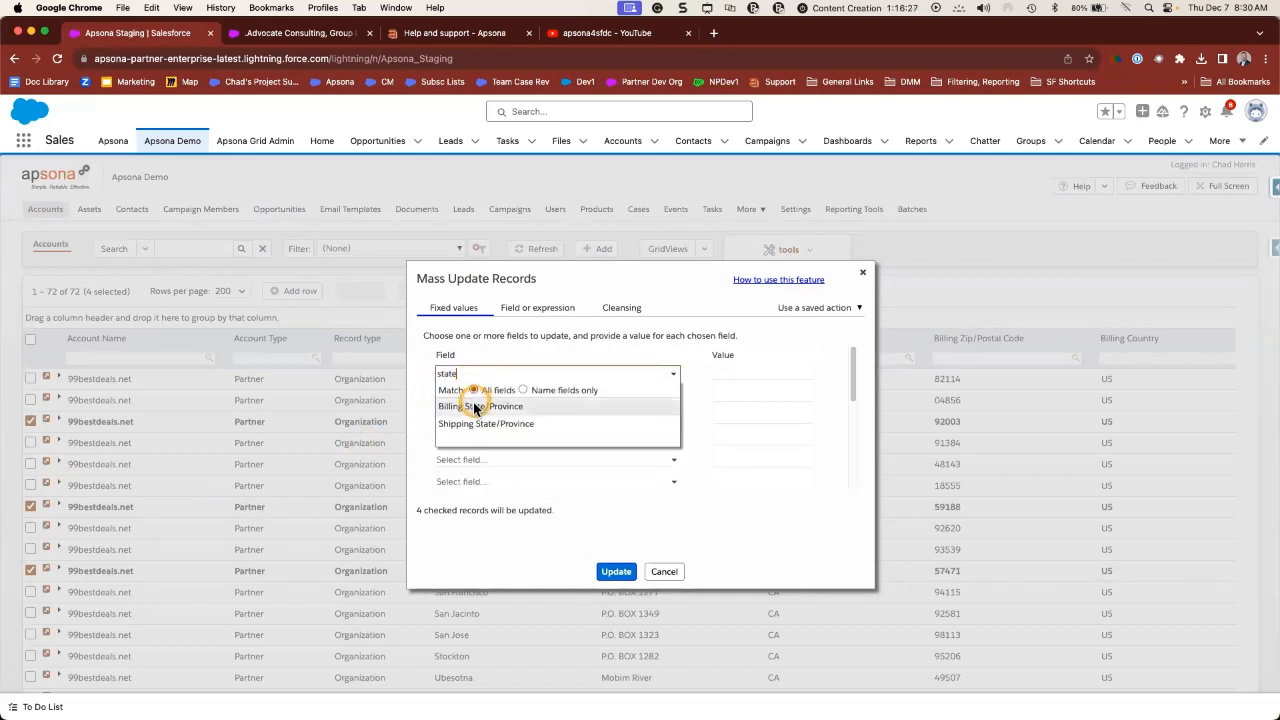
left_click(470, 406)
left_click(751, 370)
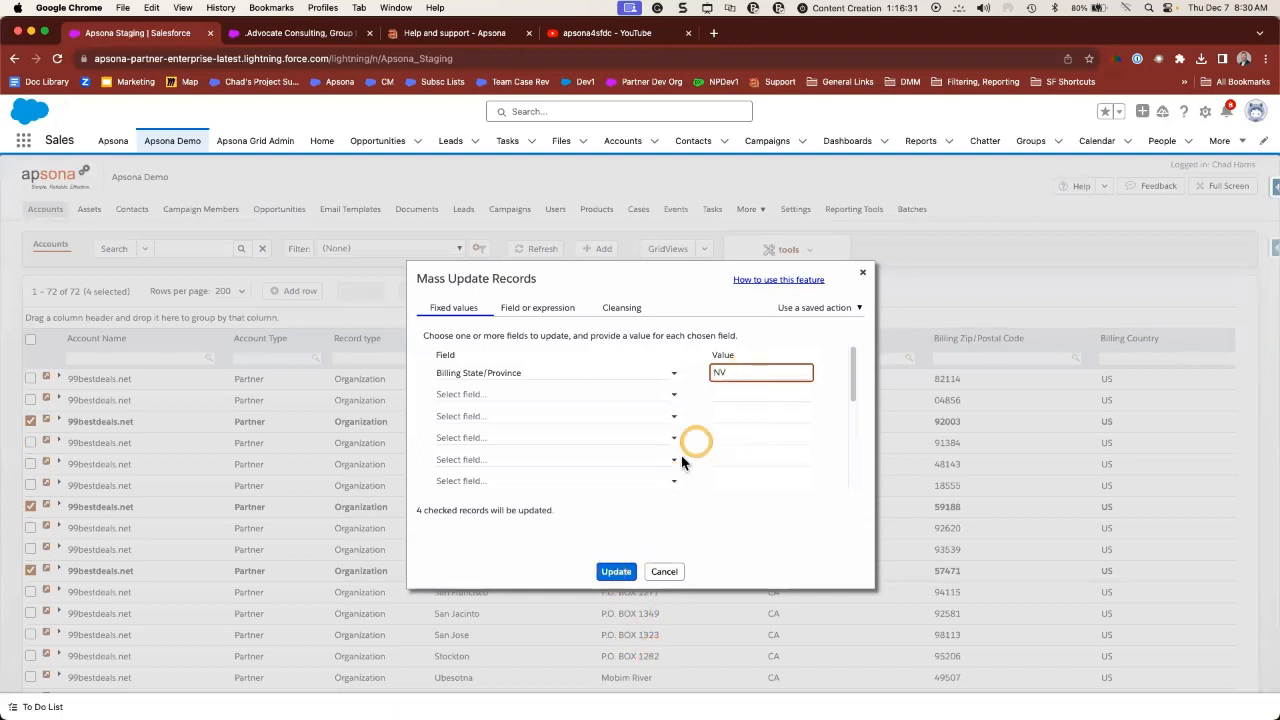
left_click(616, 569)
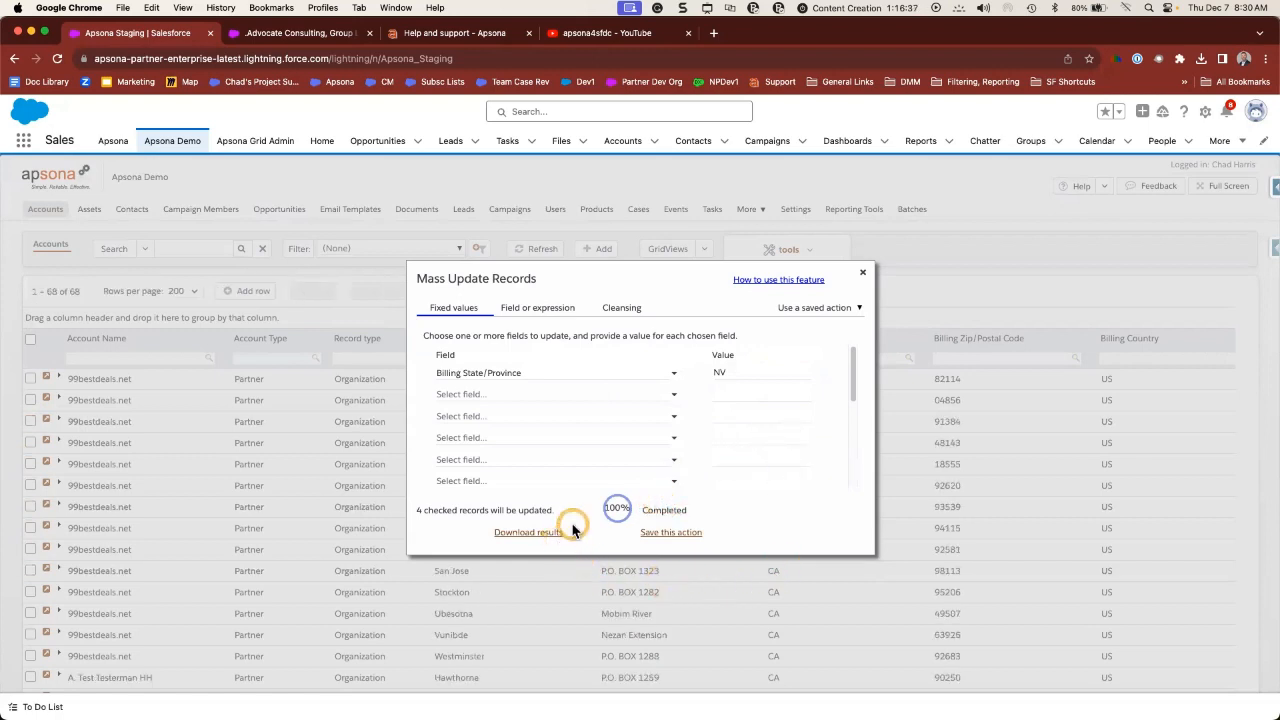
- Download the mass update results and check the NV values in Excel
left_click(535, 533)
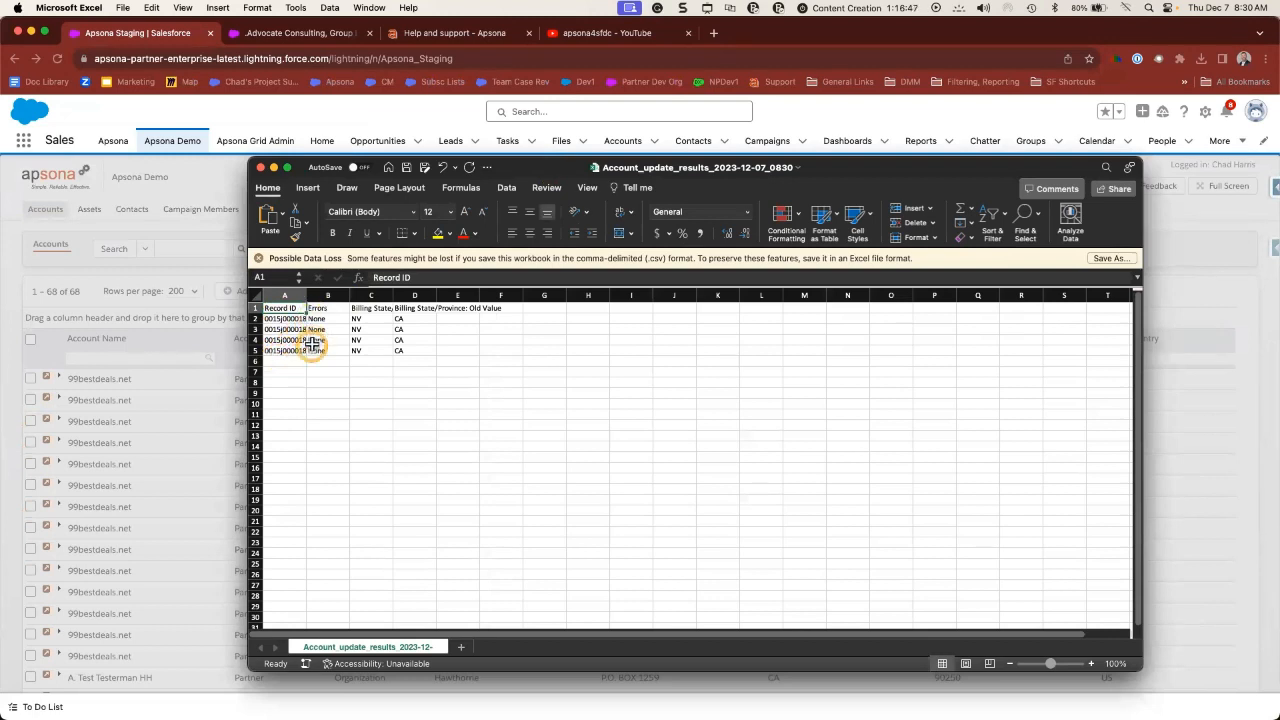
left_click_drag(360, 340, 362, 350)
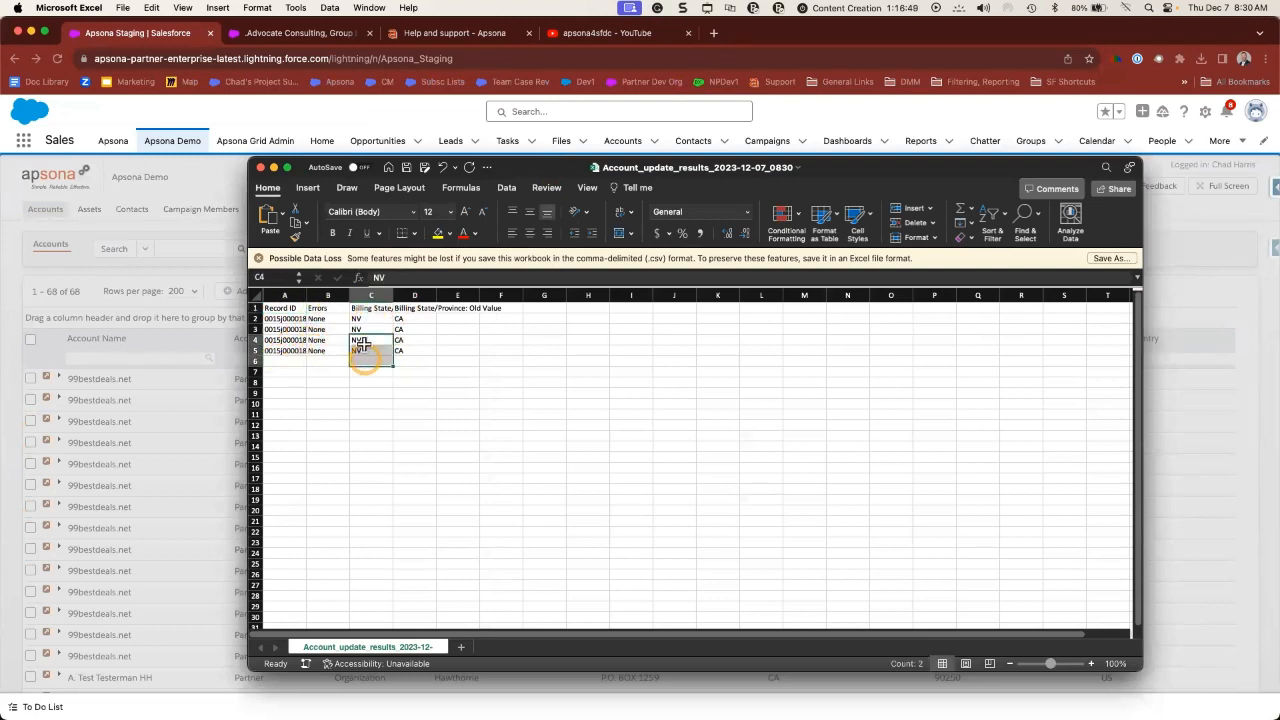
left_click(274, 172)
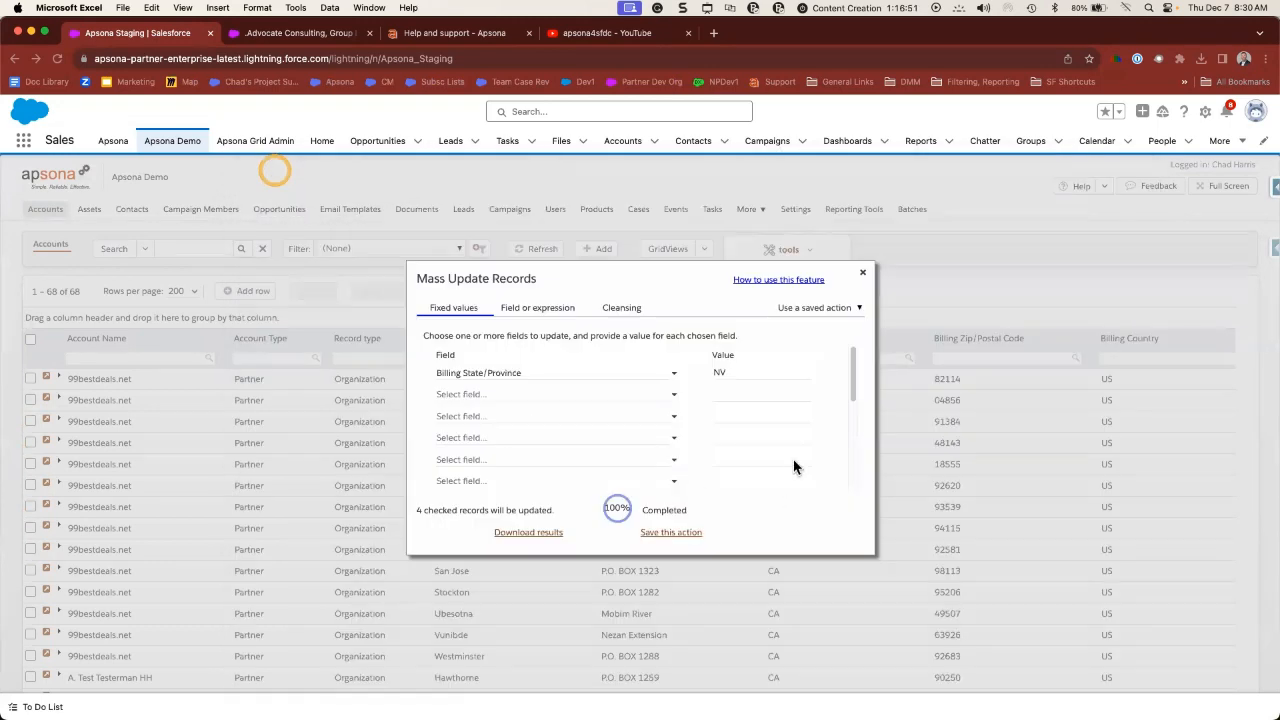
- Close the Mass Update Records dialog, leaving a refreshed 68-record Accounts grid
left_click(863, 276)
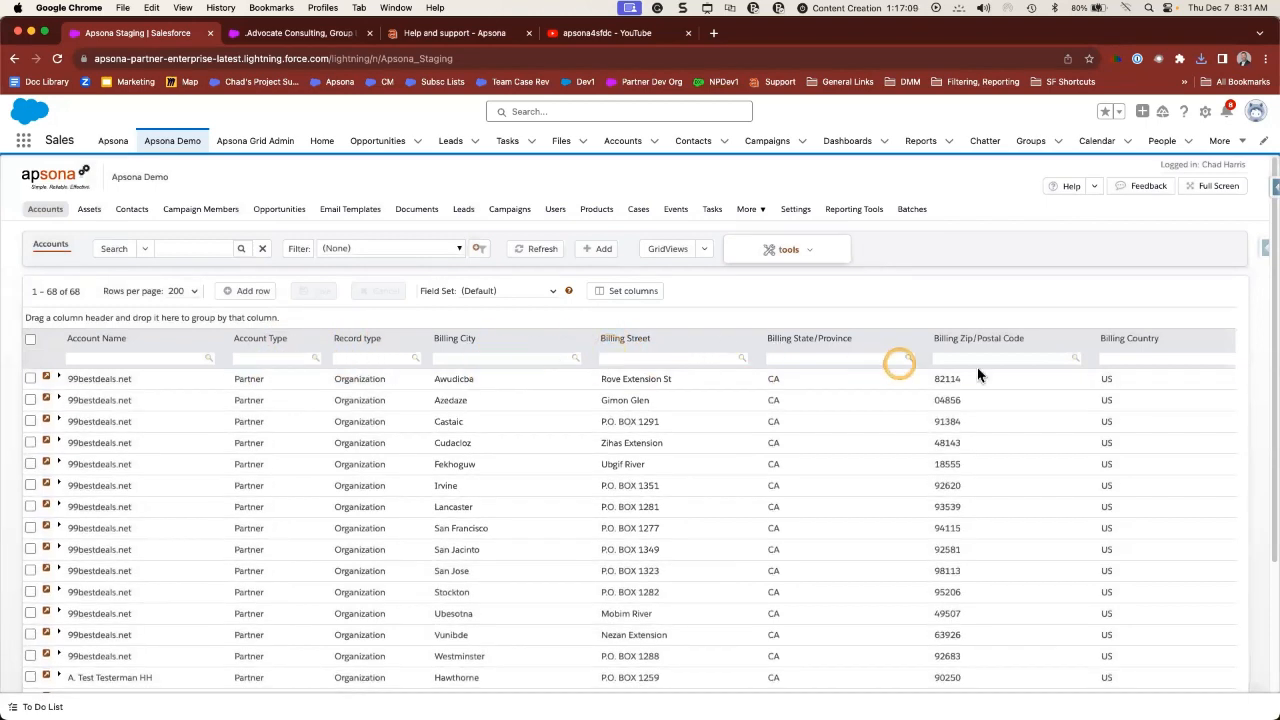
- Move Billing Street before Billing City and Record type before Account Type
left_click_drag(612, 340, 452, 344)
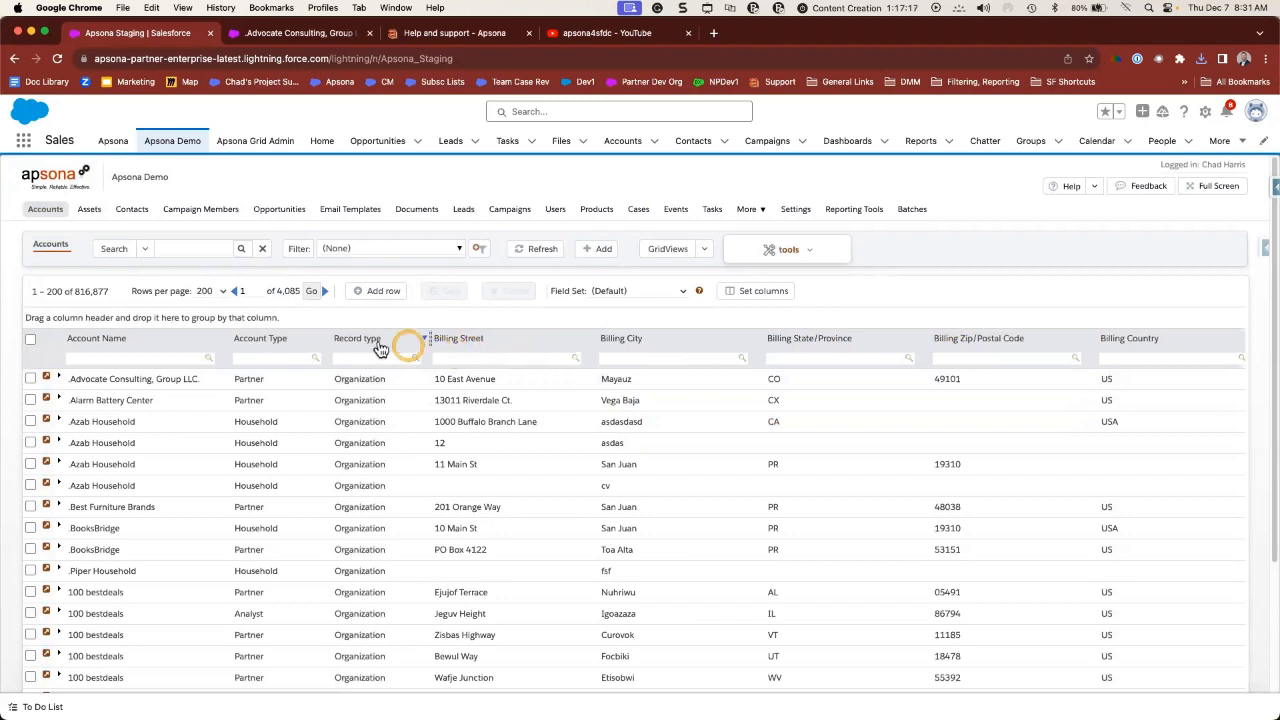
left_click_drag(366, 342, 258, 345)
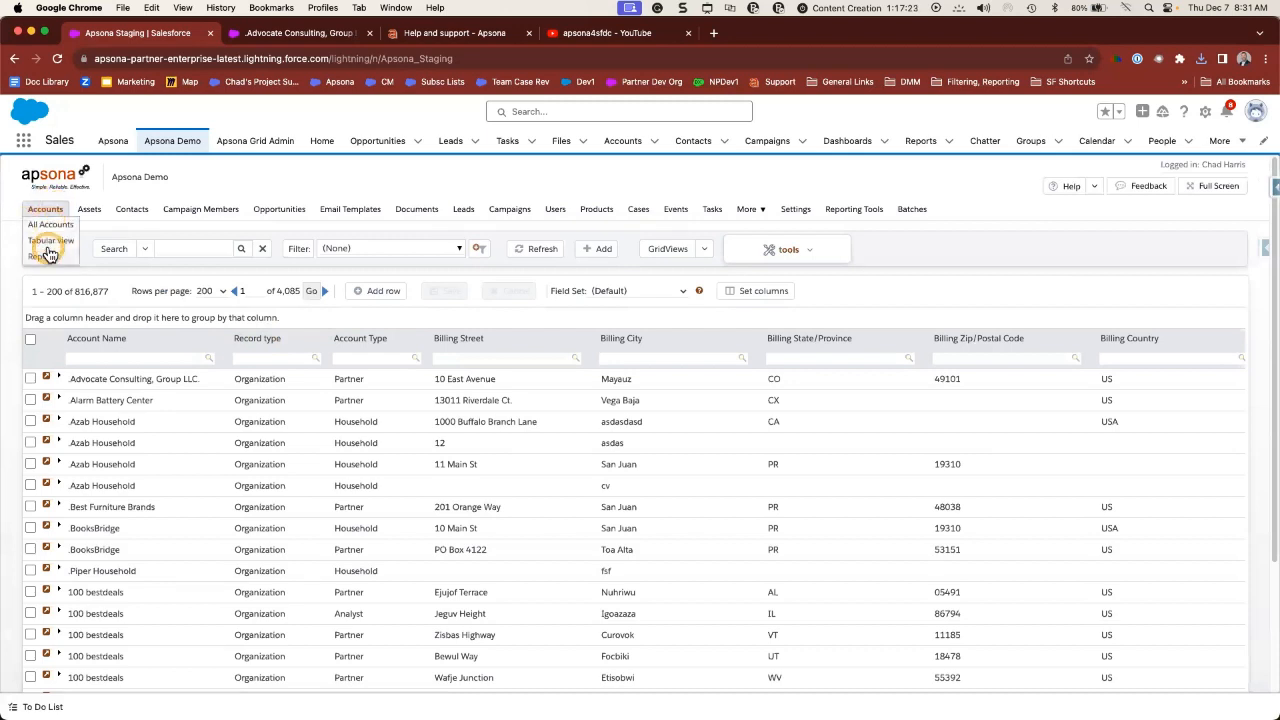
left_click(622, 437)
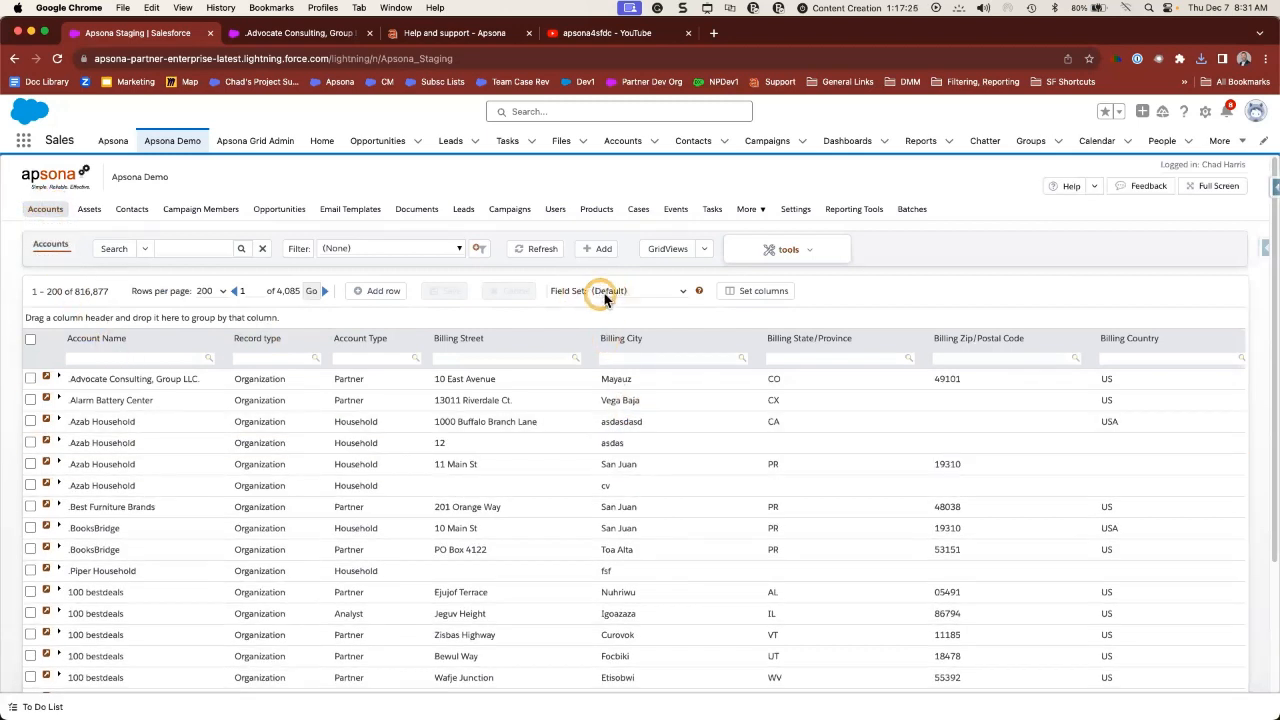
left_click(594, 386)
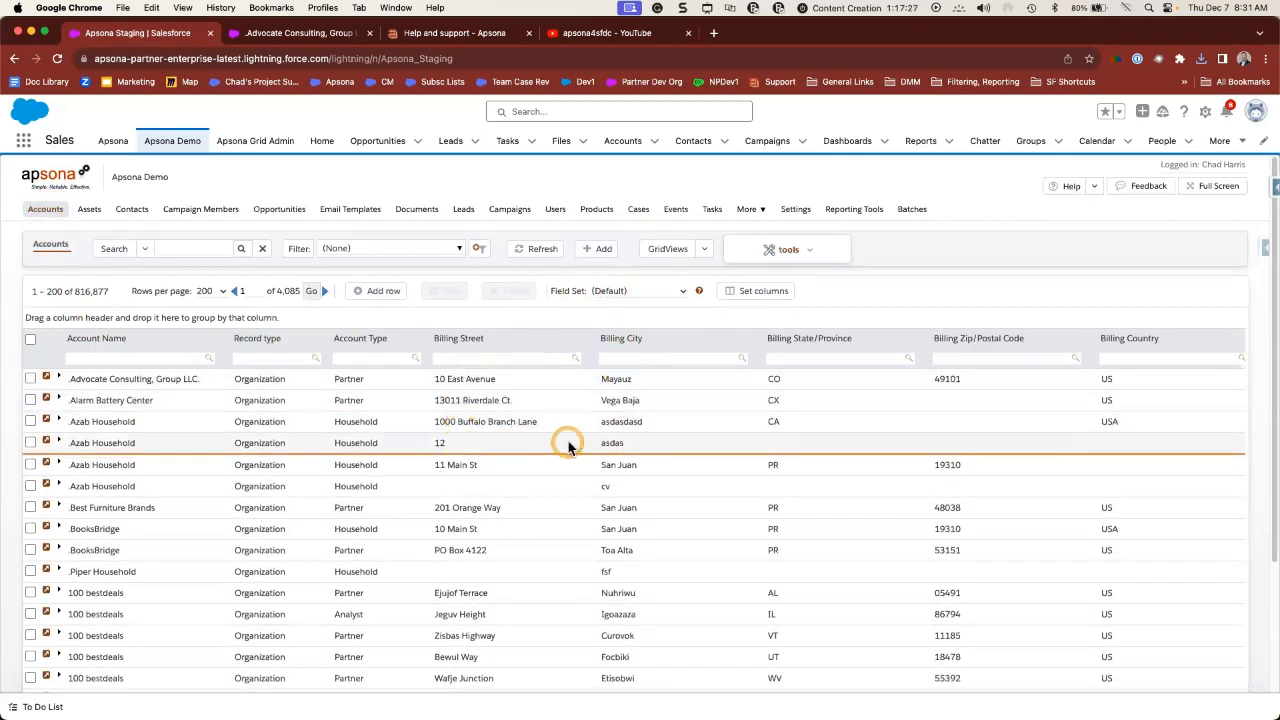
left_click(514, 422)
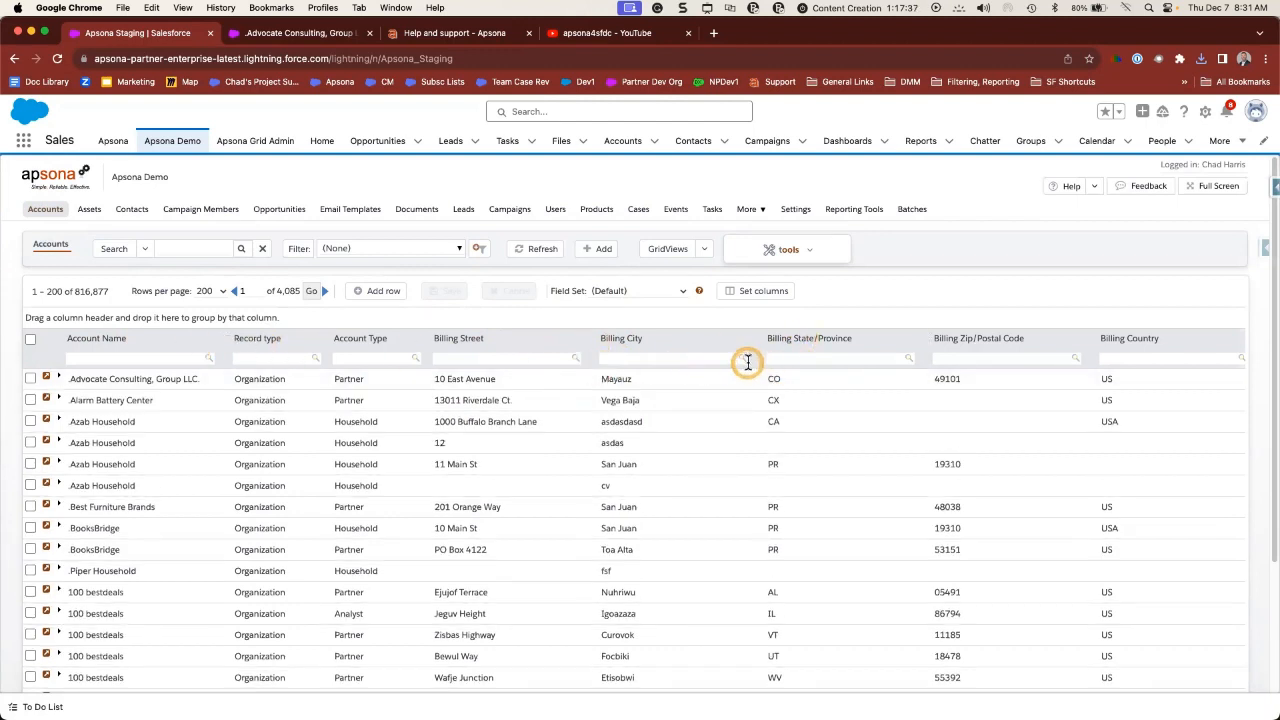
- Replace the Billing Zip/Postal Code column with Account Phone, placed after Account Type
left_click(762, 292)
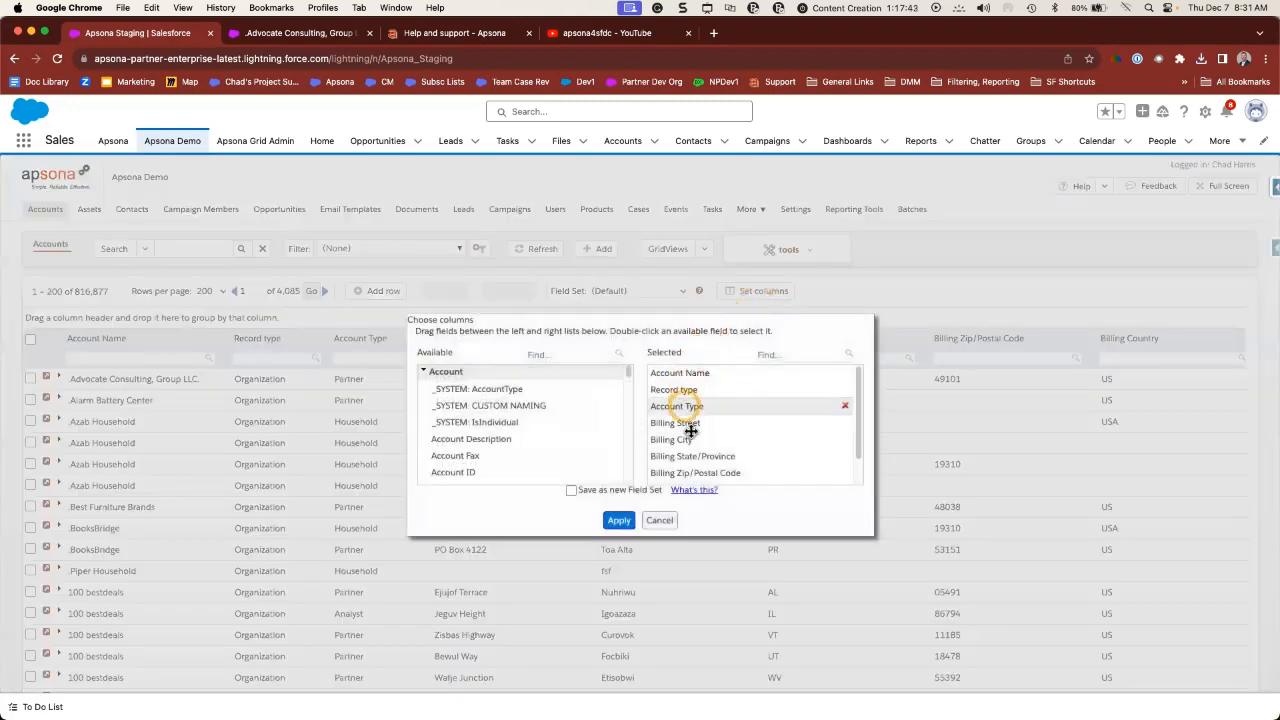
left_click(845, 473)
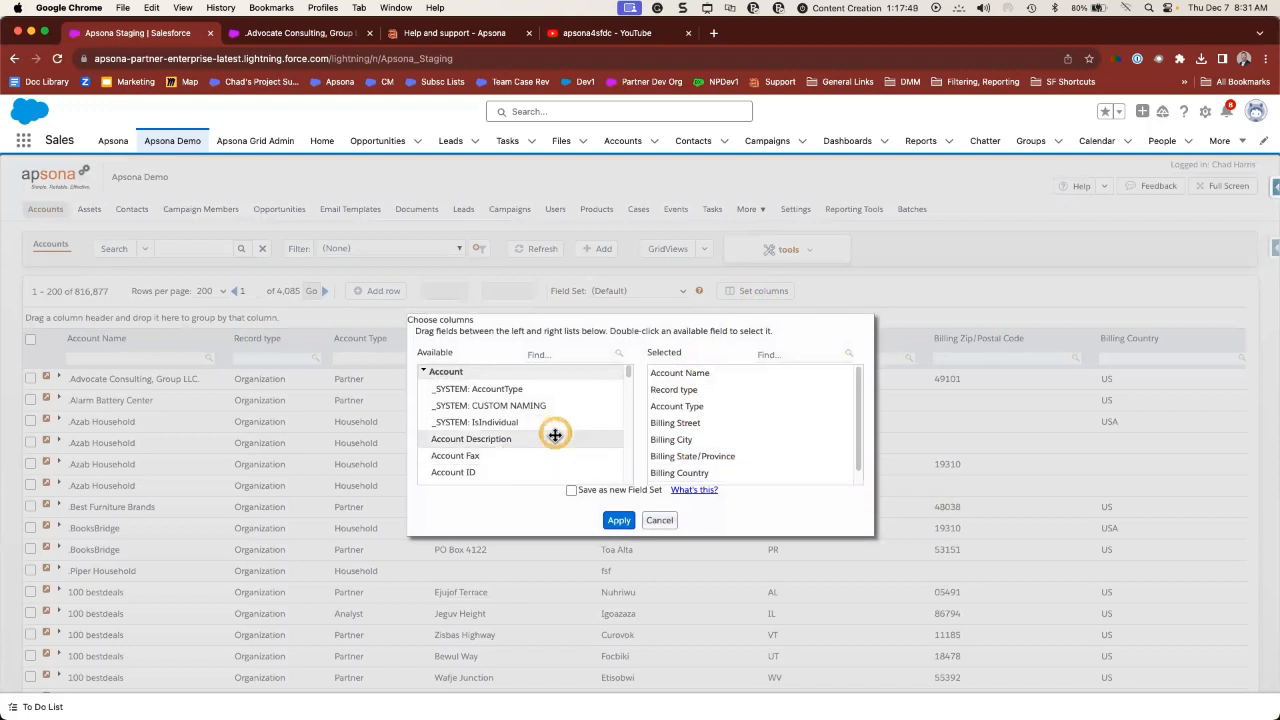
scroll(551, 446, "down", 3)
scroll(560, 451, "down", 1)
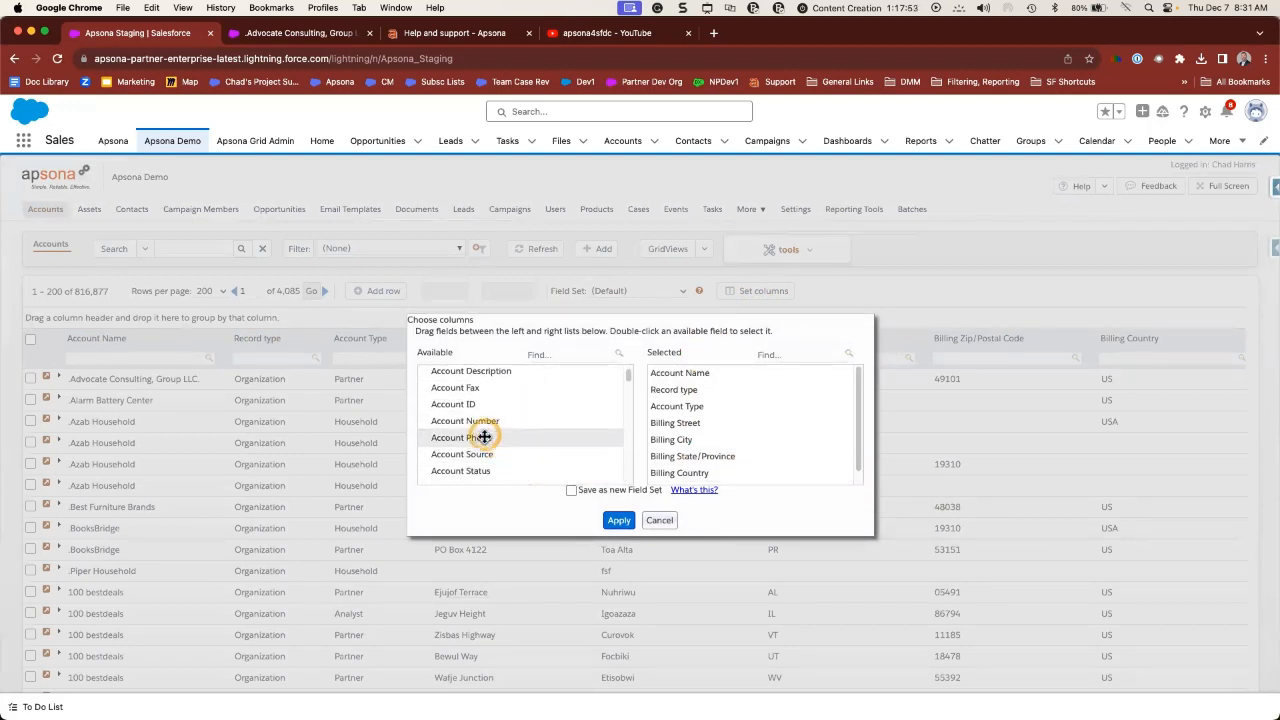
left_click_drag(484, 437, 665, 394)
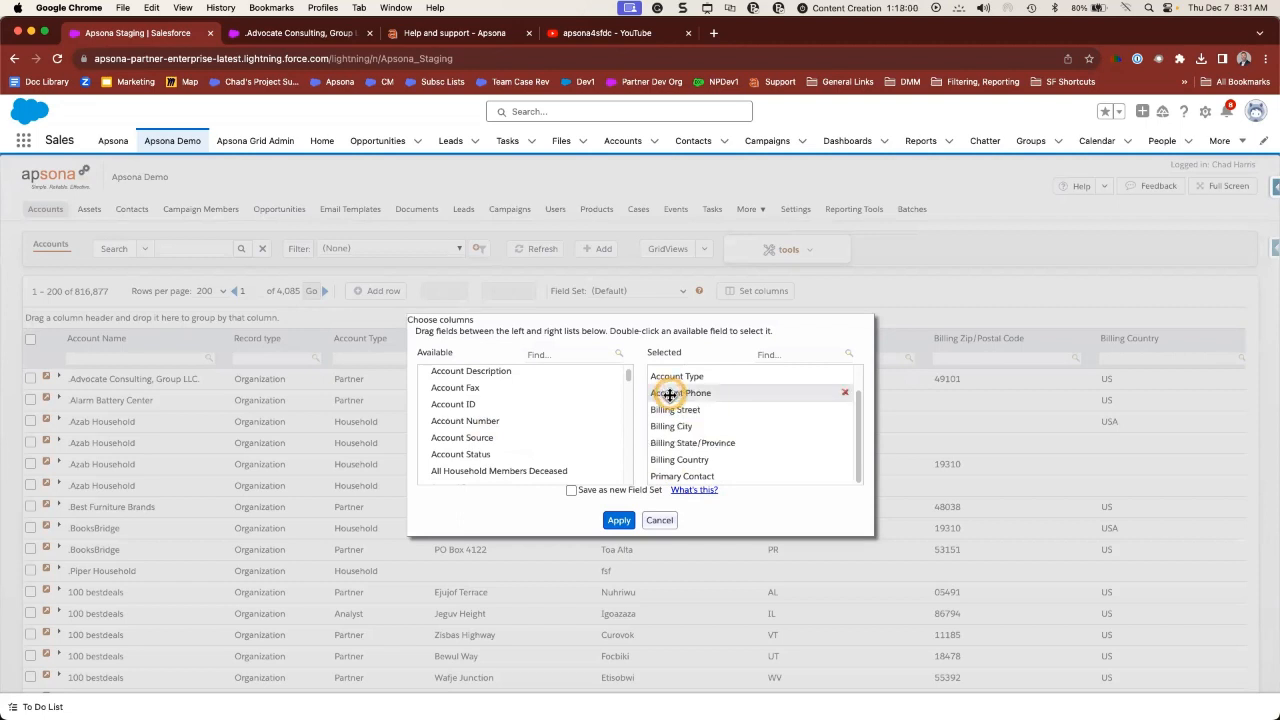
left_click(620, 522)
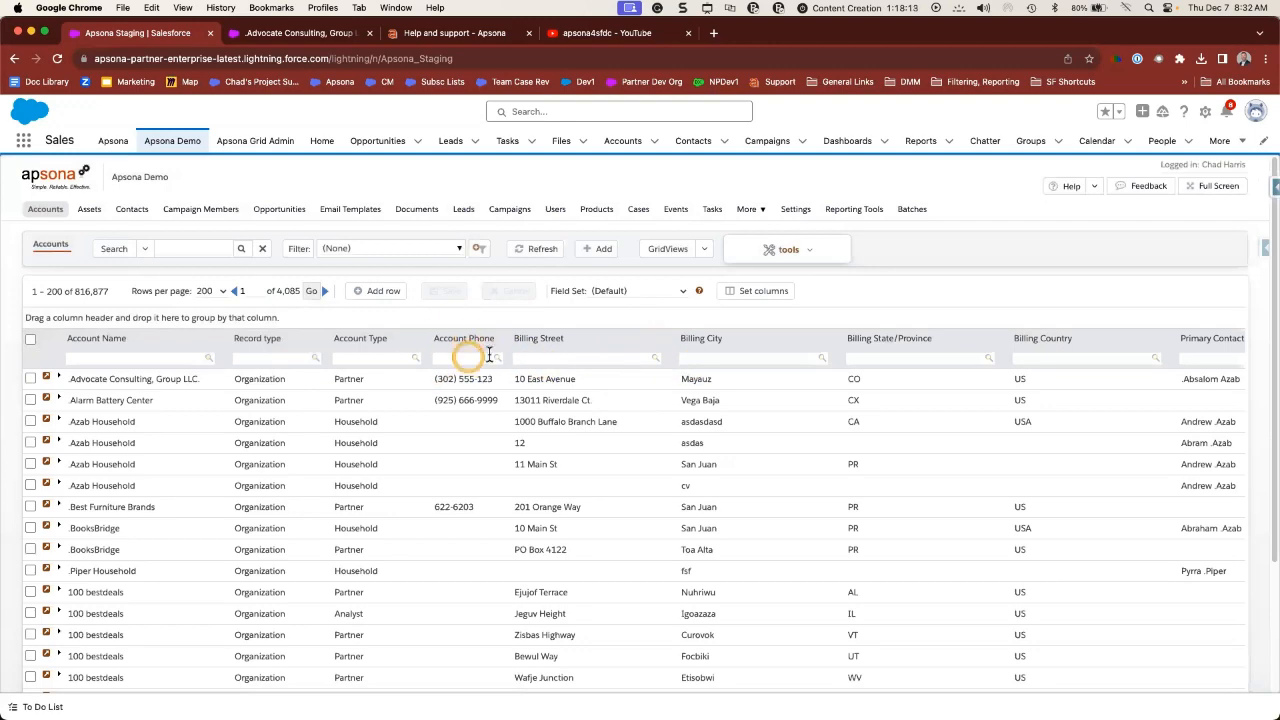
- Sort accounts by Account Phone ascending, then reverse it to descending order
scroll(475, 415, "down", 3)
scroll(475, 415, "up", 3)
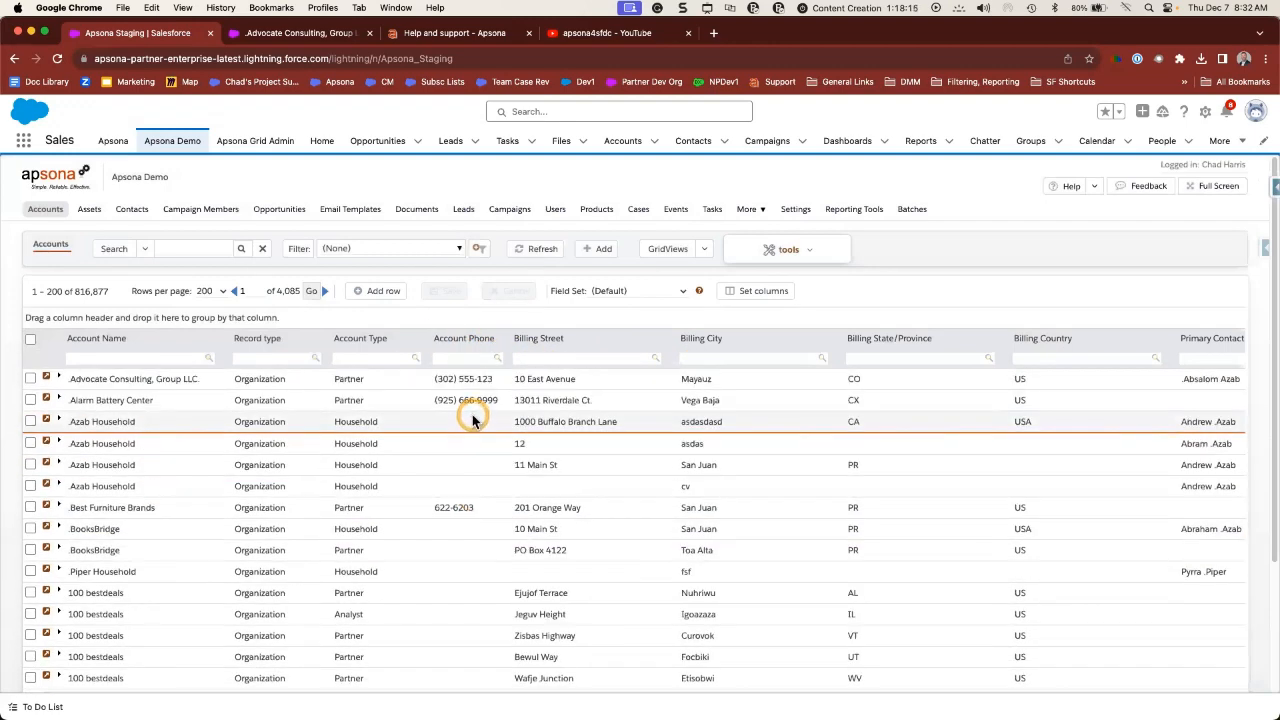
left_click(453, 340)
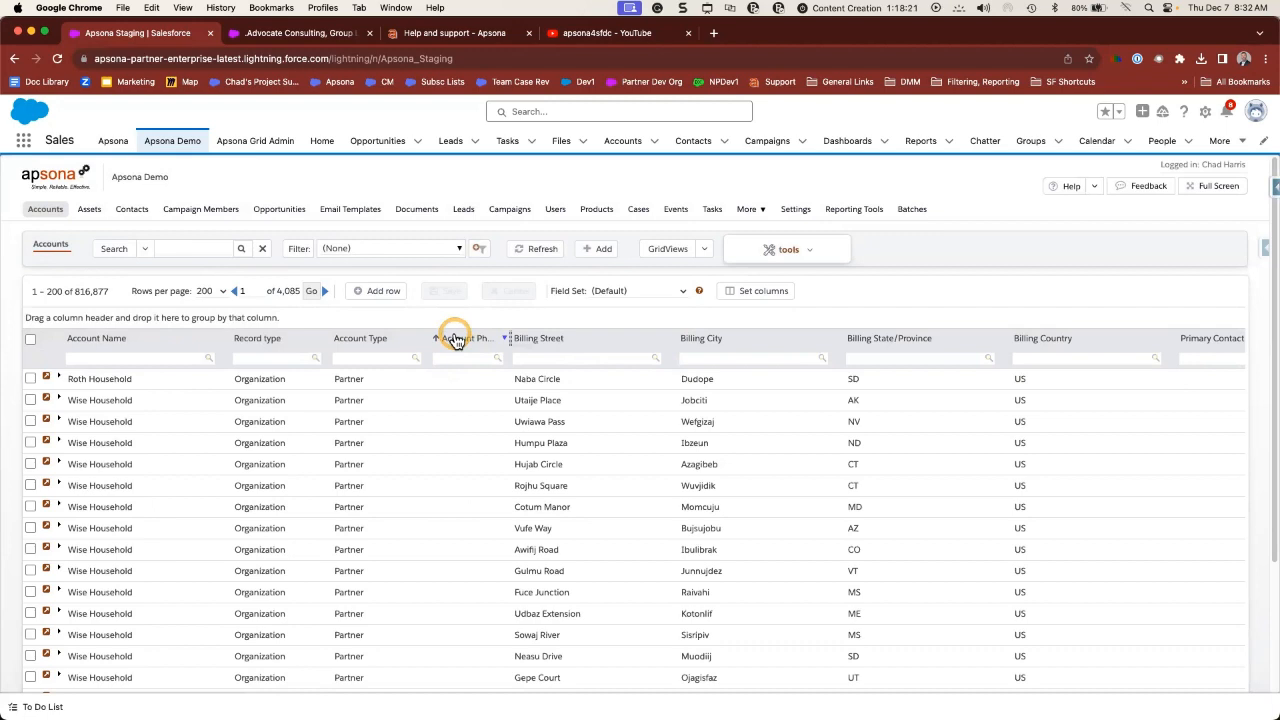
left_click(458, 340)
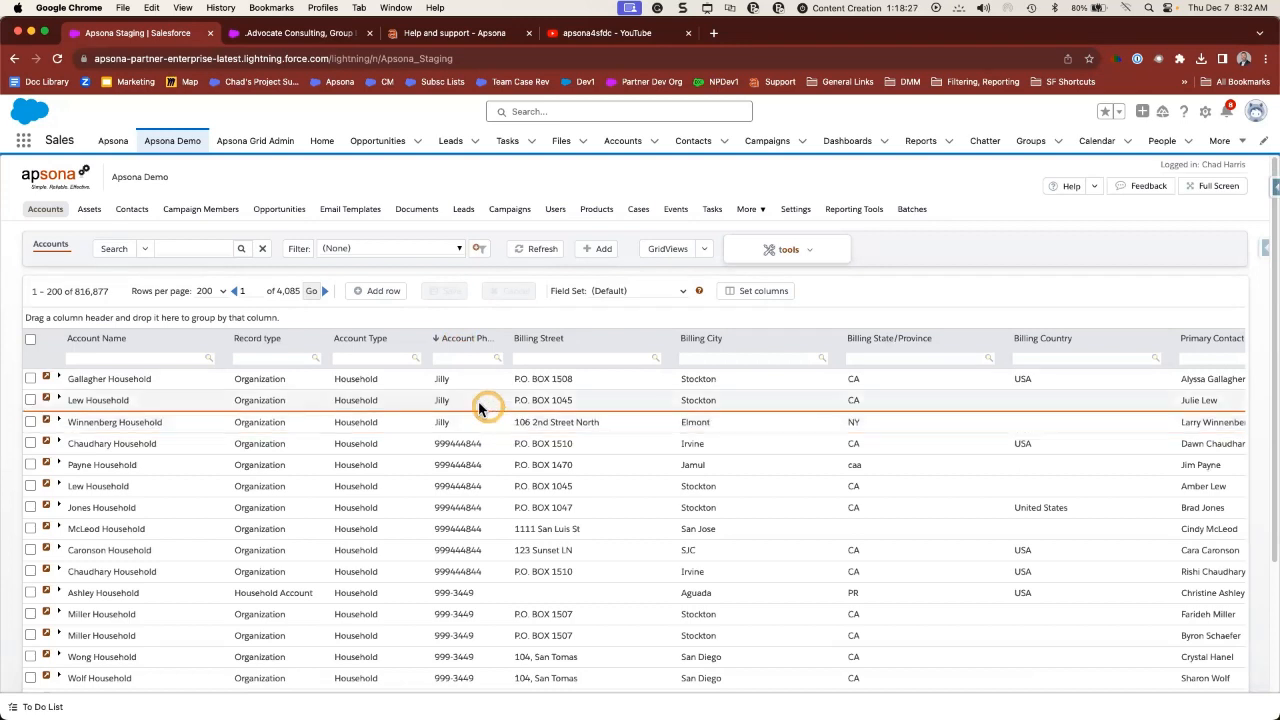
- Switch the grid to the Household Account Clean Up field set, then back to (Default)
left_click(646, 297)
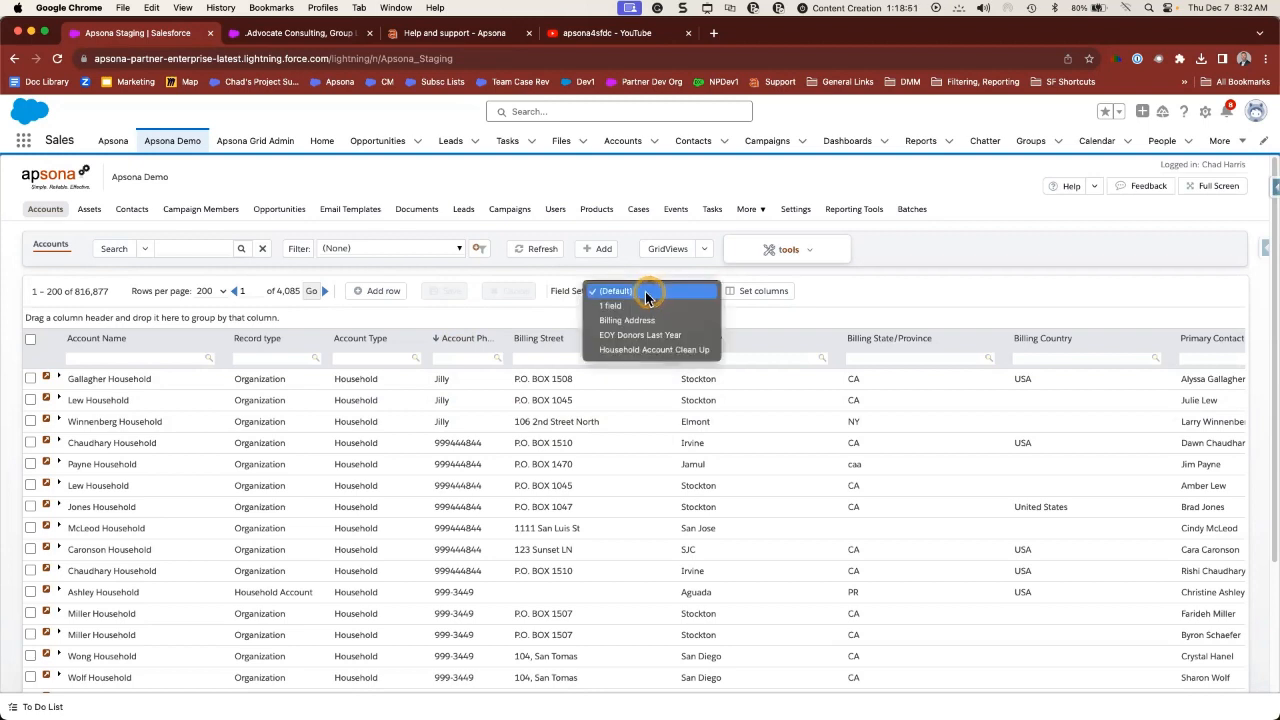
left_click(638, 352)
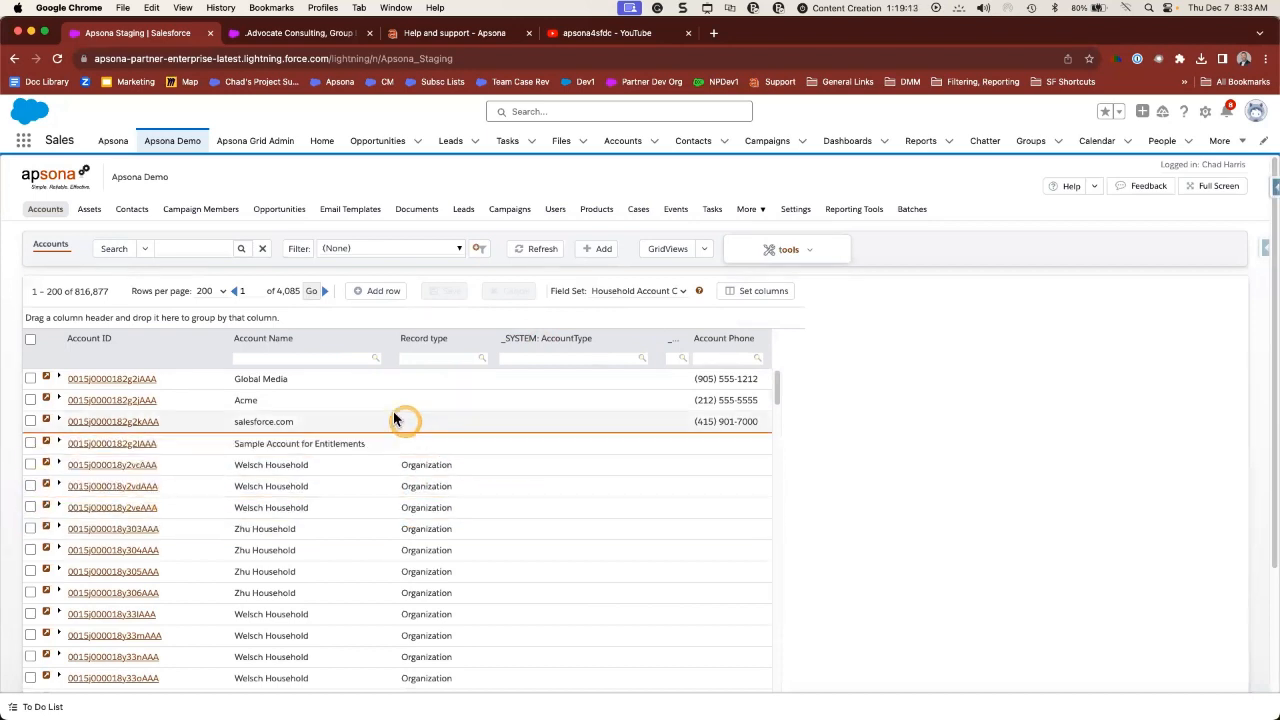
left_click(652, 290)
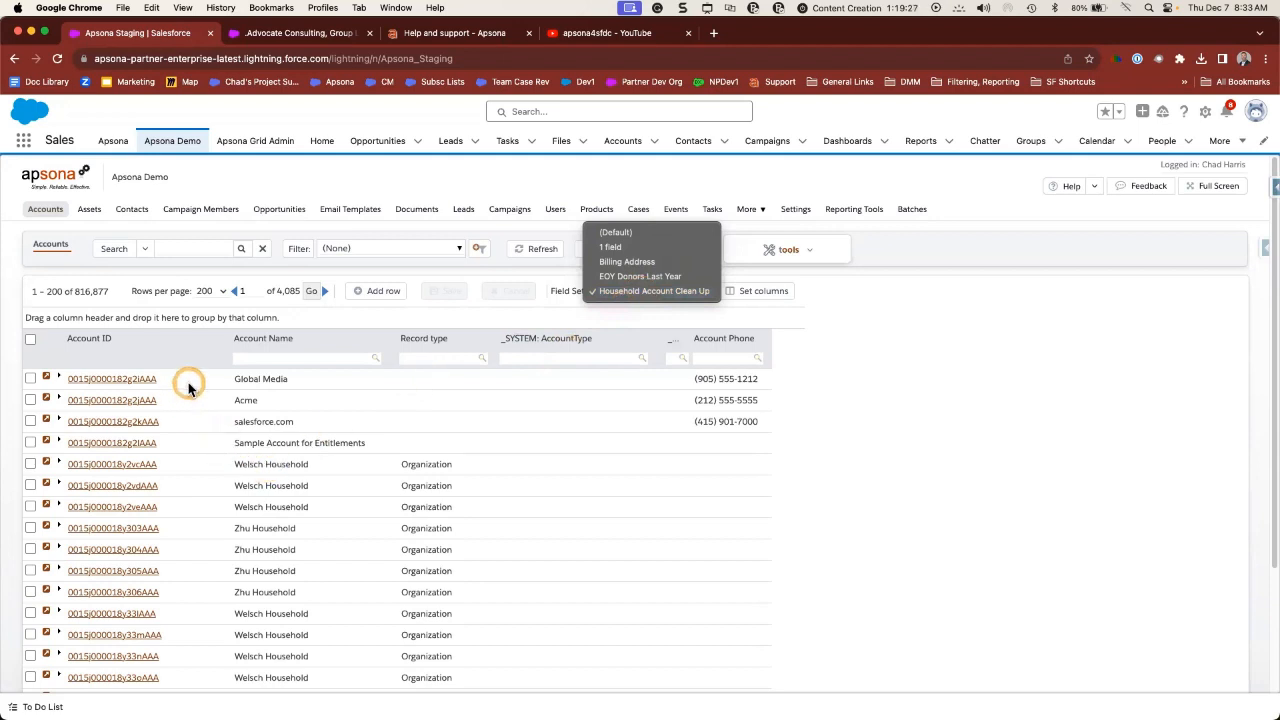
left_click(615, 232)
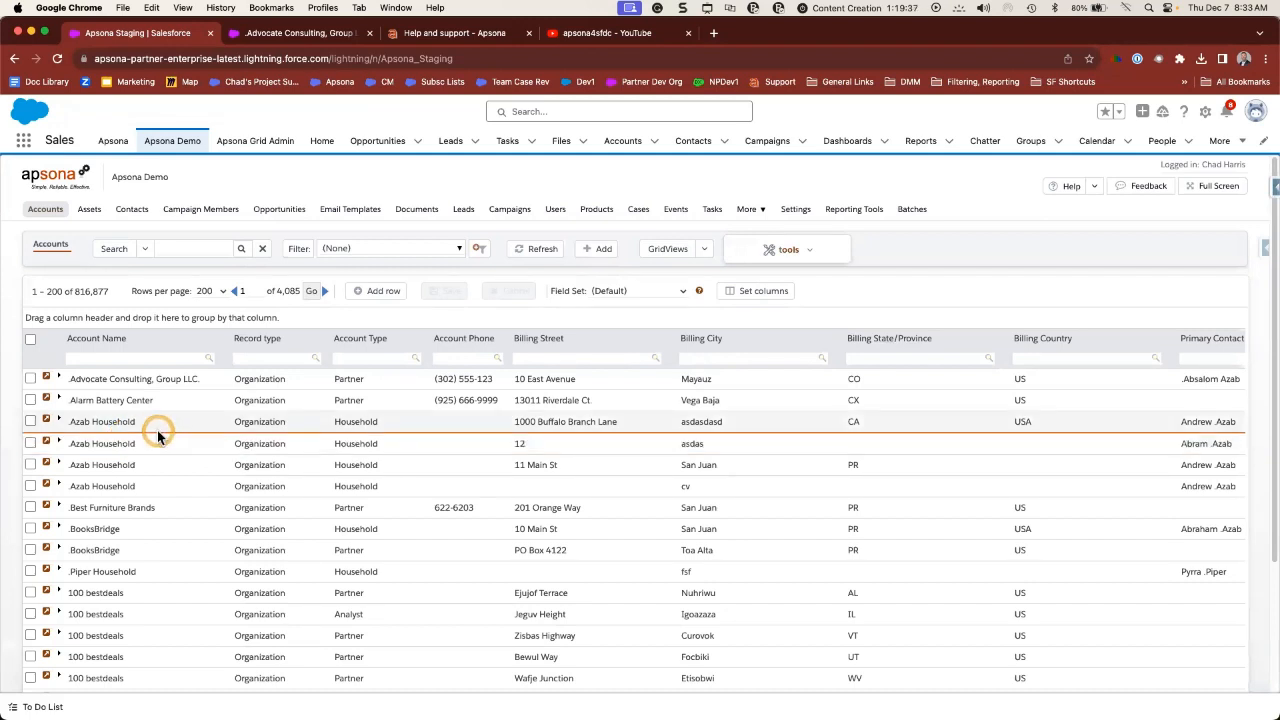
- Expand Advocate Consulting, Group LLC. and change its second opportunity's Stage from Partner to Posted
left_click(59, 379)
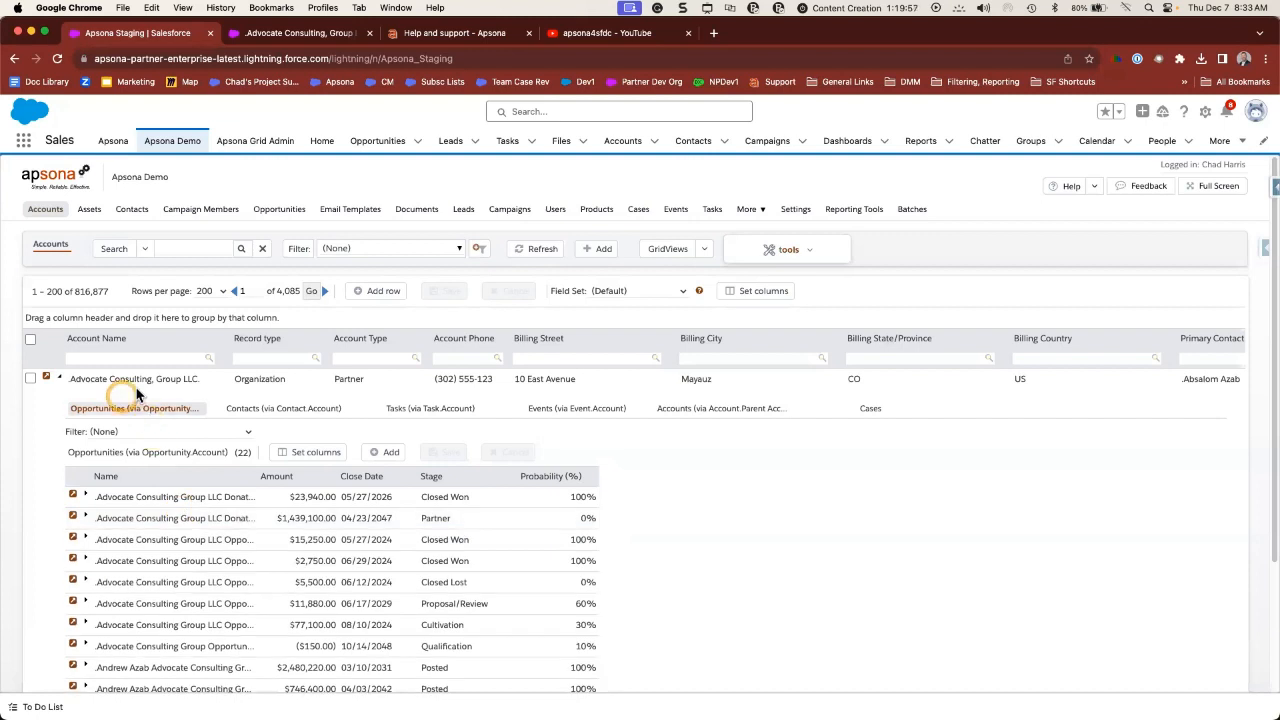
left_click(447, 519)
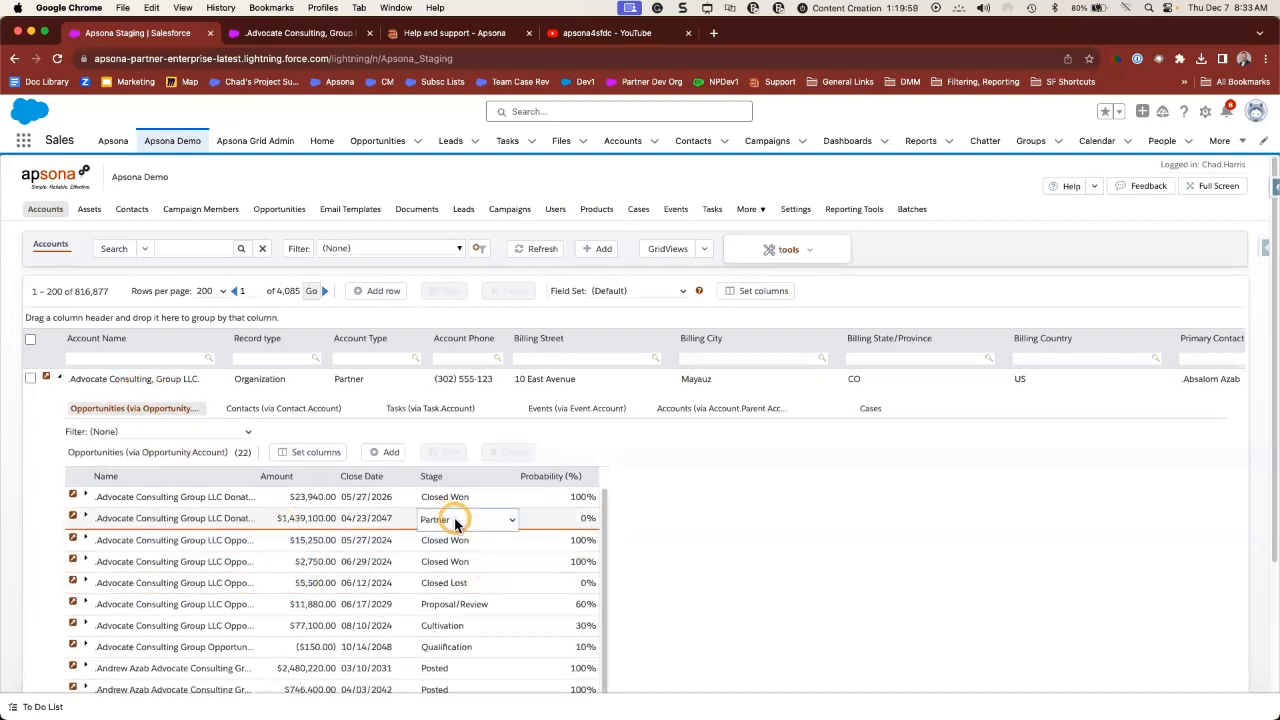
left_click(452, 520)
left_click(459, 508)
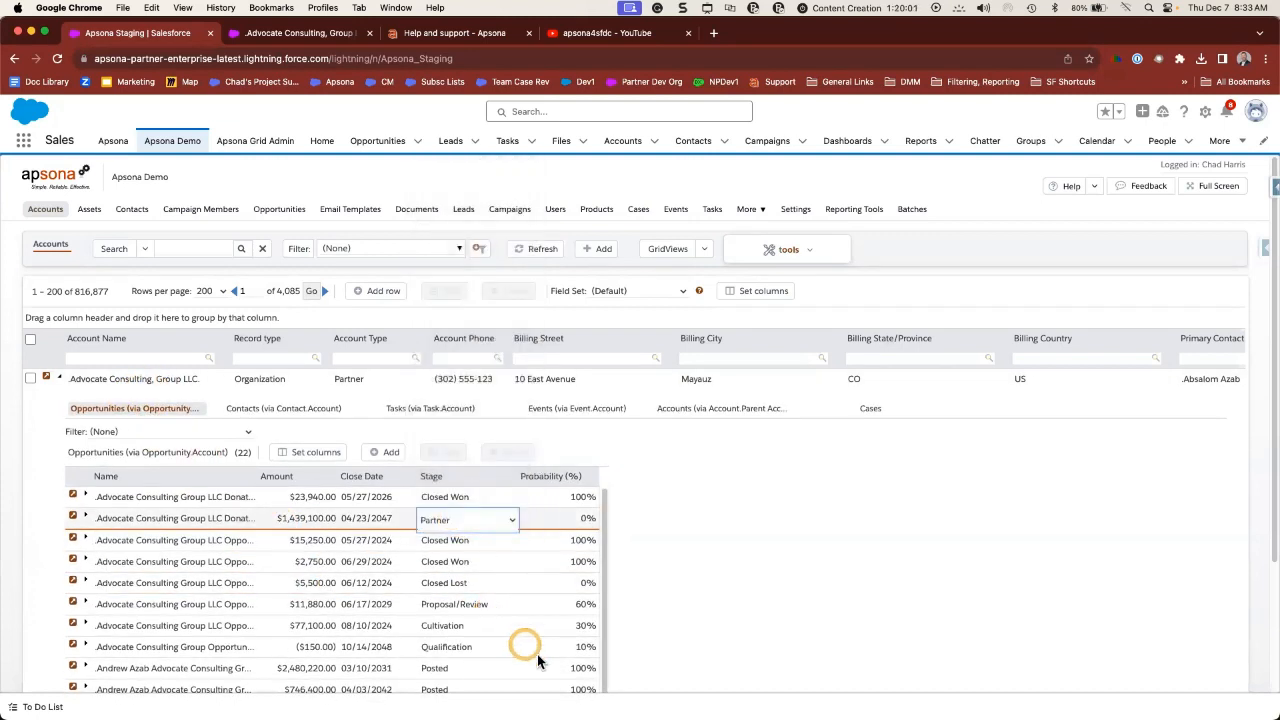
- Begin editing the fifth opportunity's name, then start a new opportunity record for the account
left_click(203, 585)
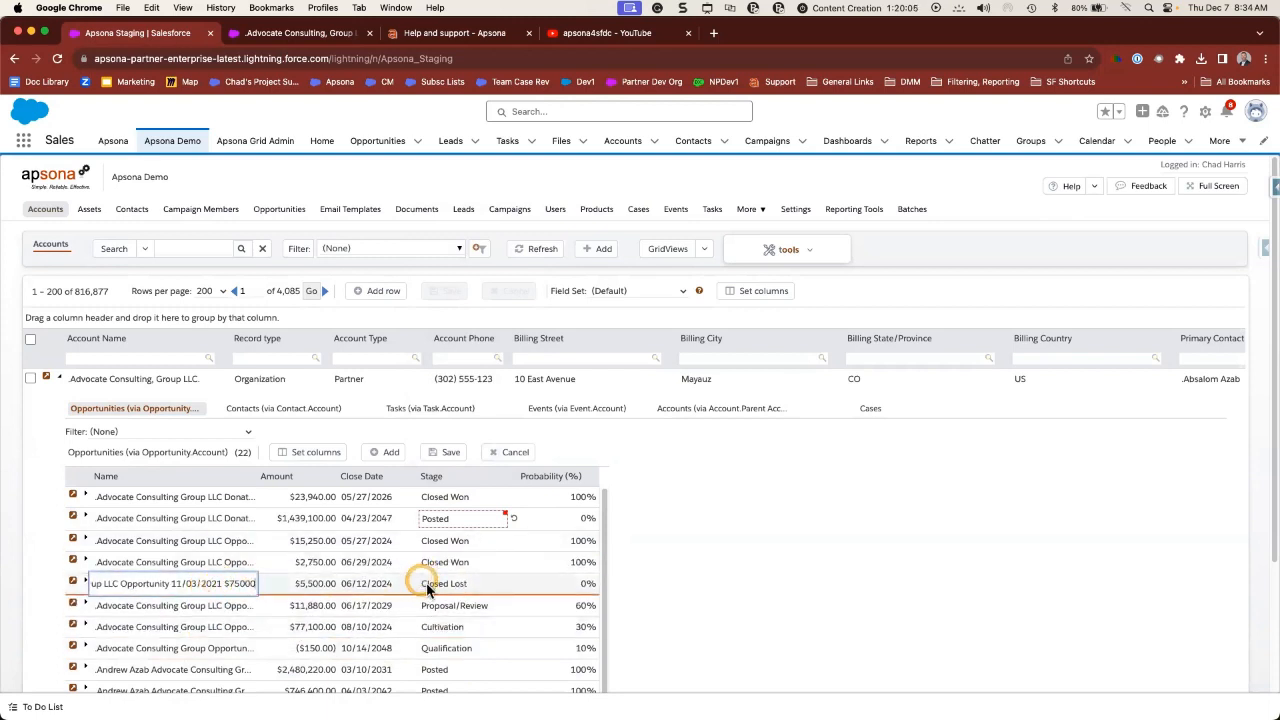
left_click(520, 526)
left_click(388, 456)
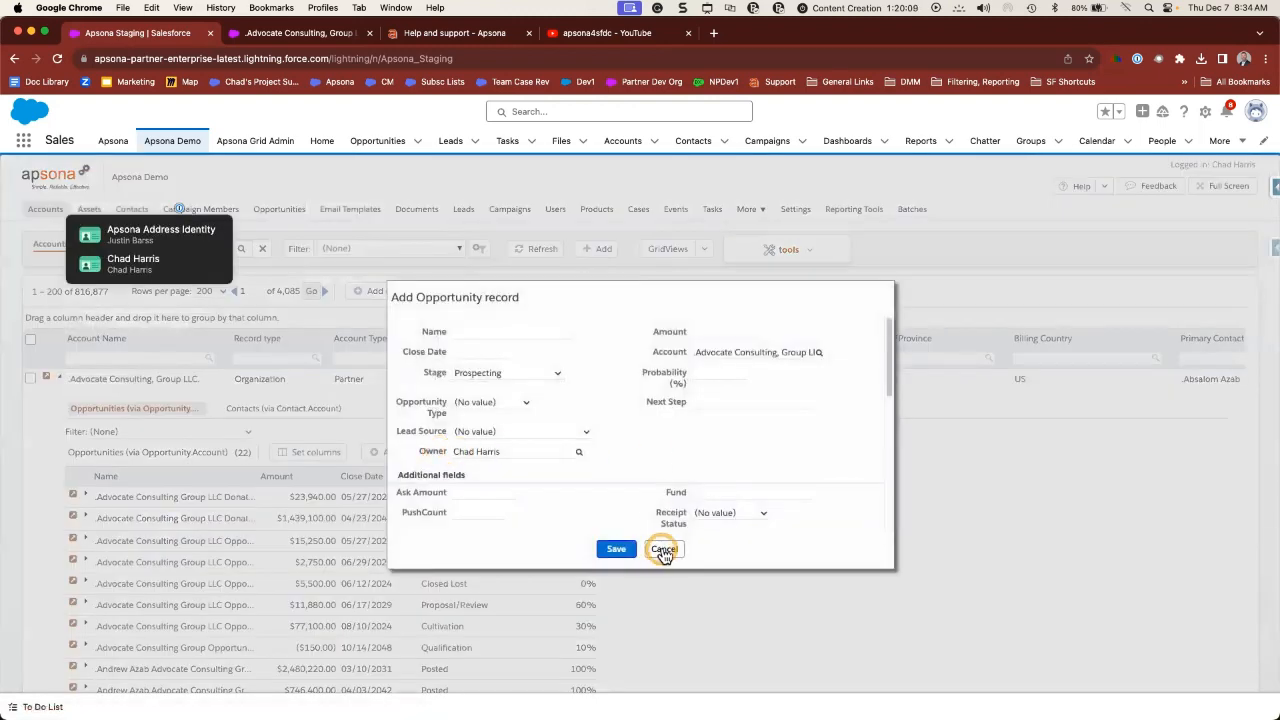
left_click(661, 549)
left_click(446, 452)
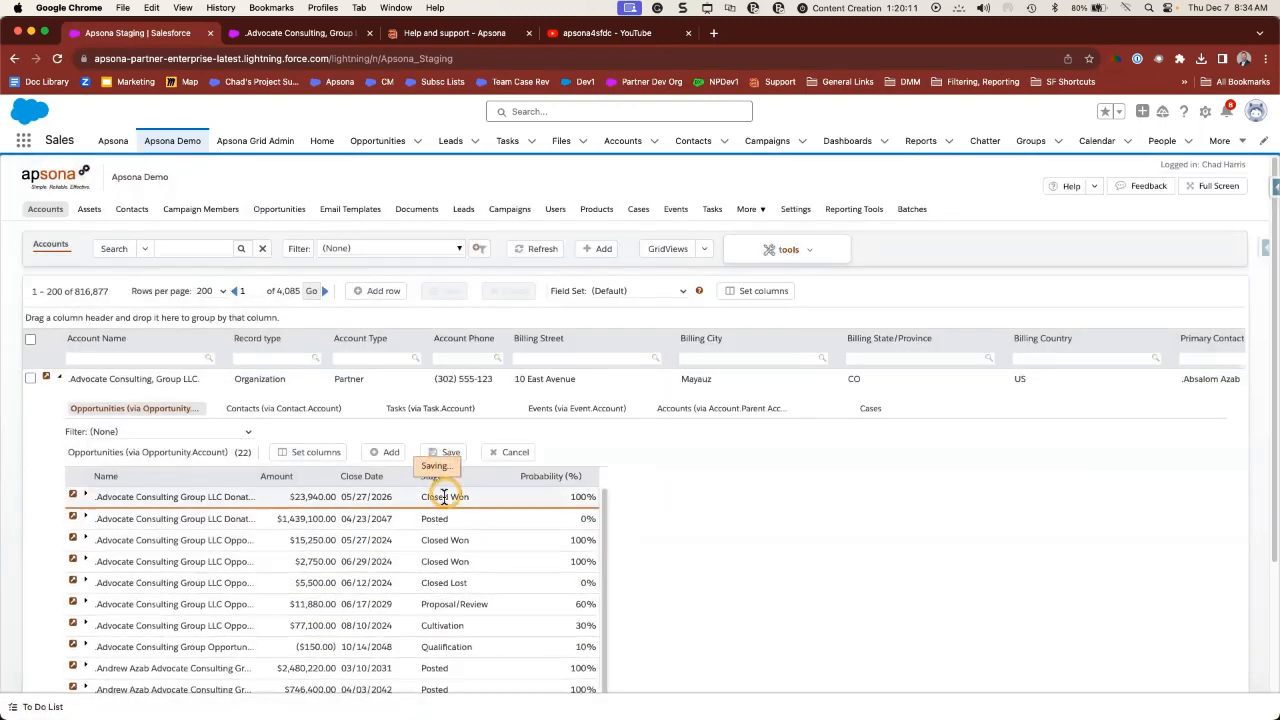
left_click(380, 455)
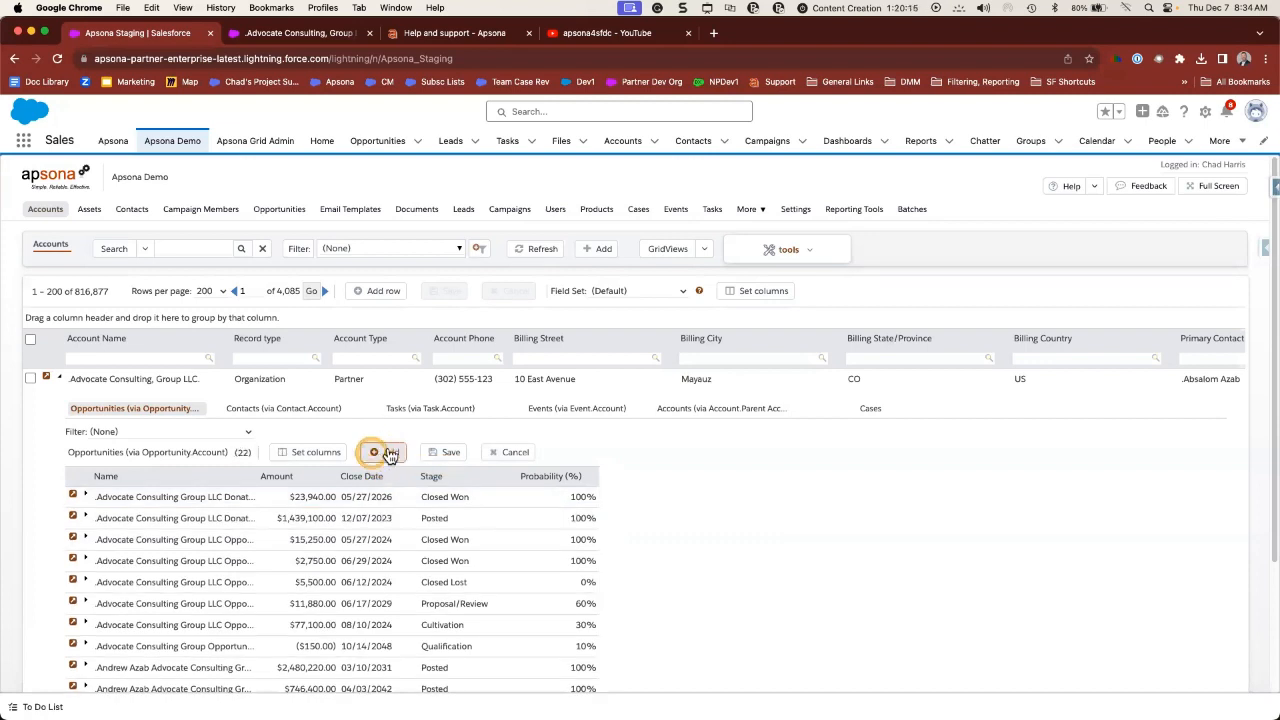
left_click(310, 455)
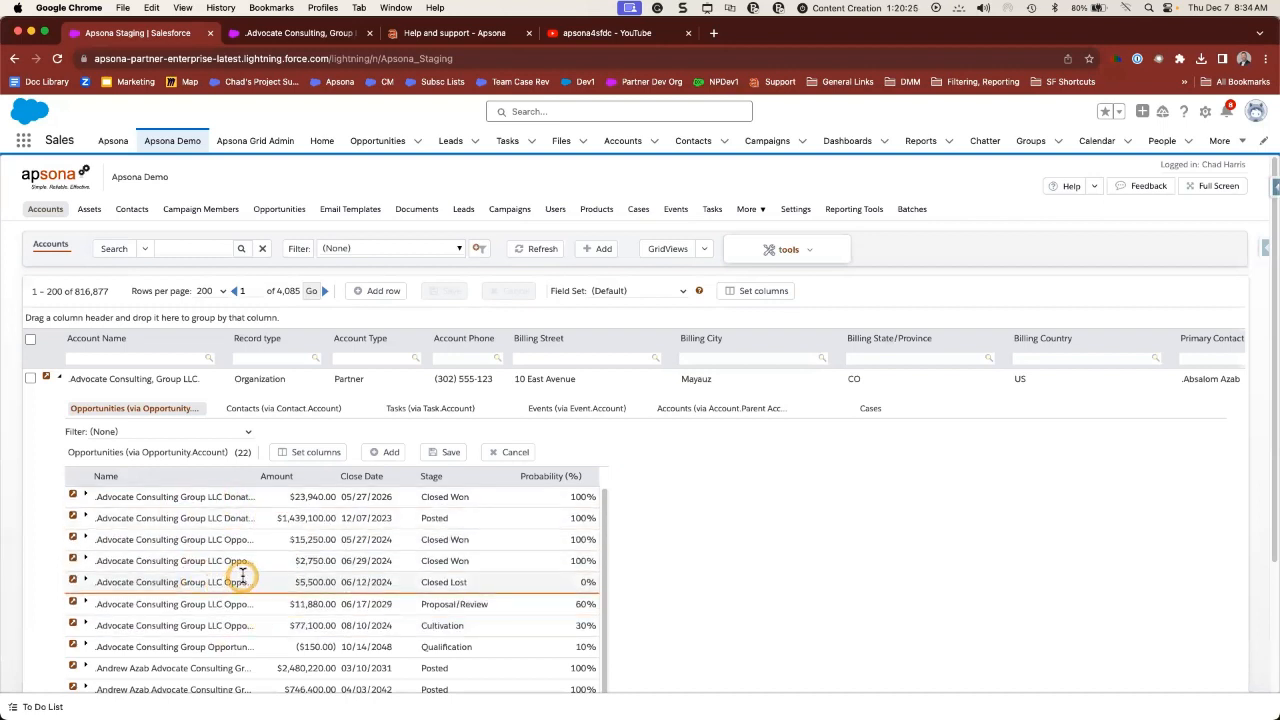
mouse_move(283, 212)
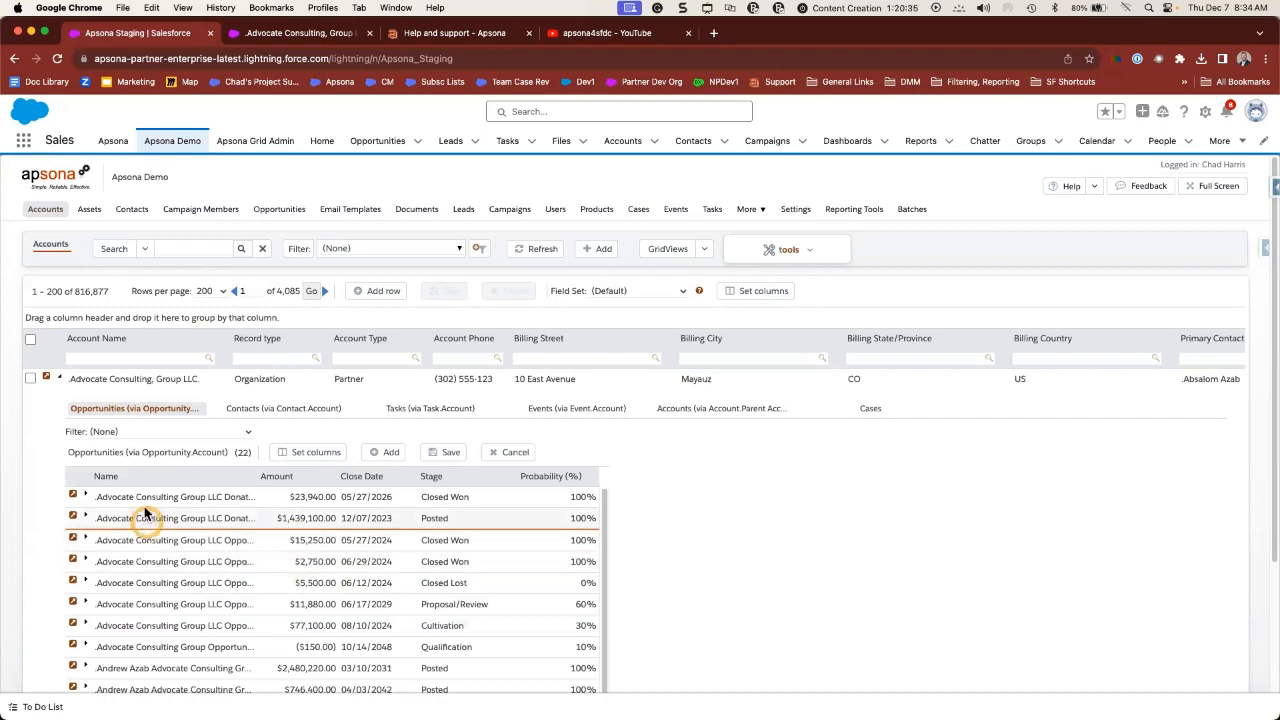
- Expand the first opportunity's Products tab and the first product's details: $23,940.00, Closed Won
left_click(87, 497)
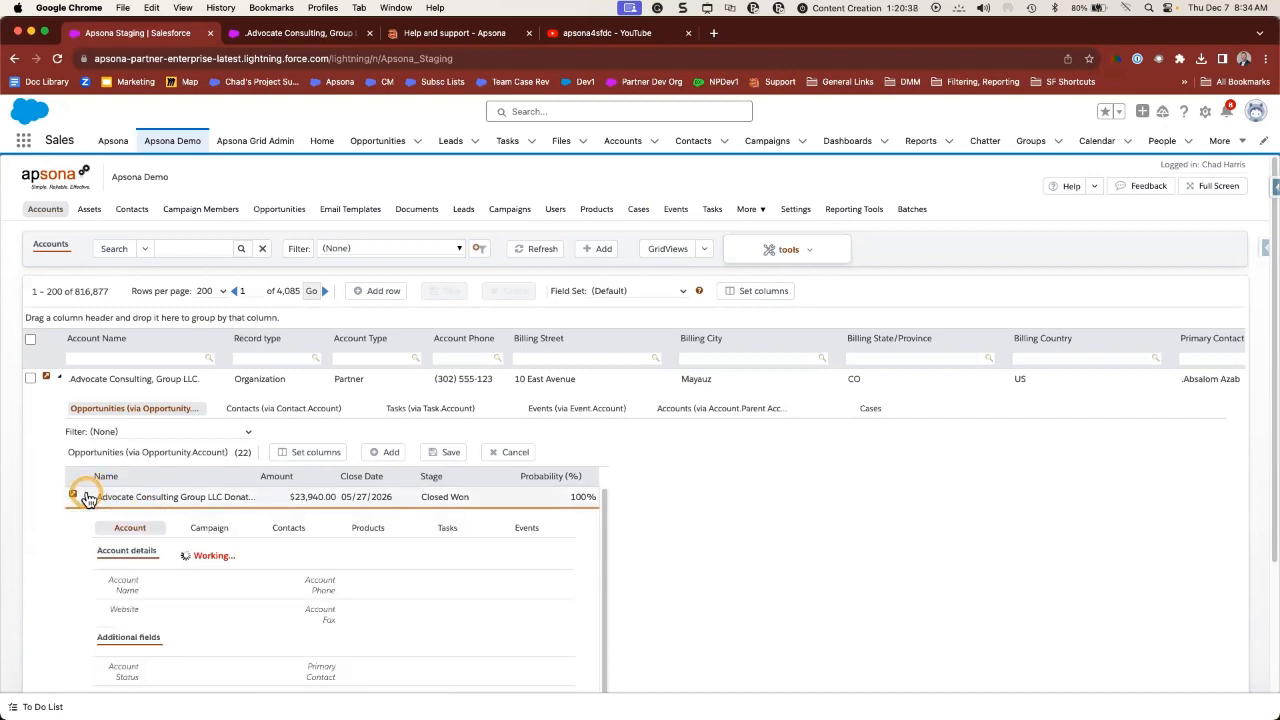
left_click(363, 530)
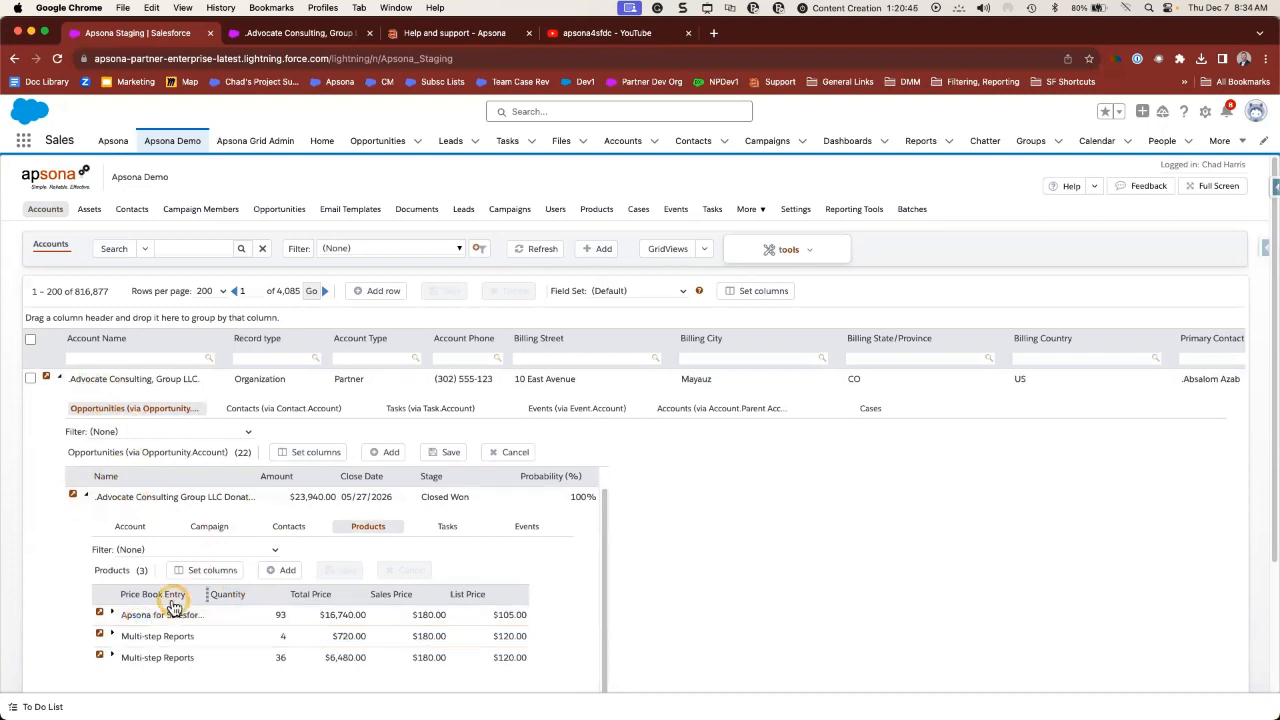
scroll(205, 630, "down", 1)
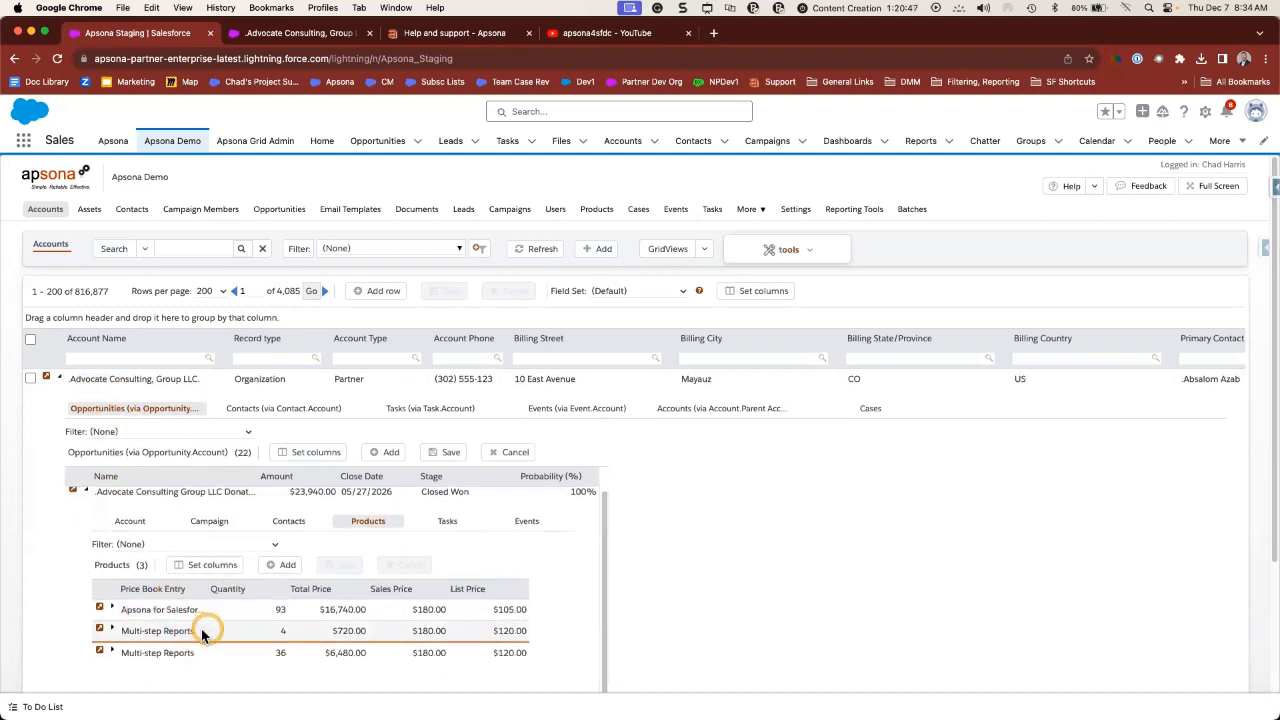
left_click(112, 603)
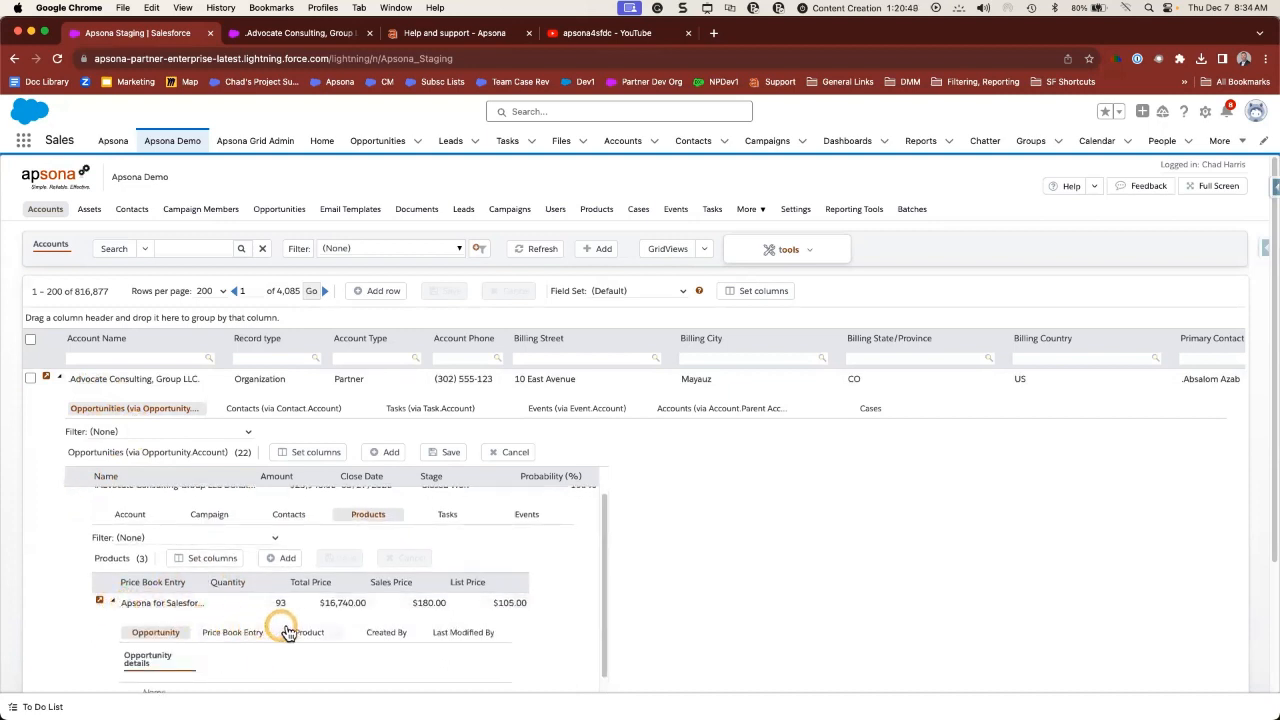
scroll(320, 625, "down", 1)
scroll(322, 625, "down", 5)
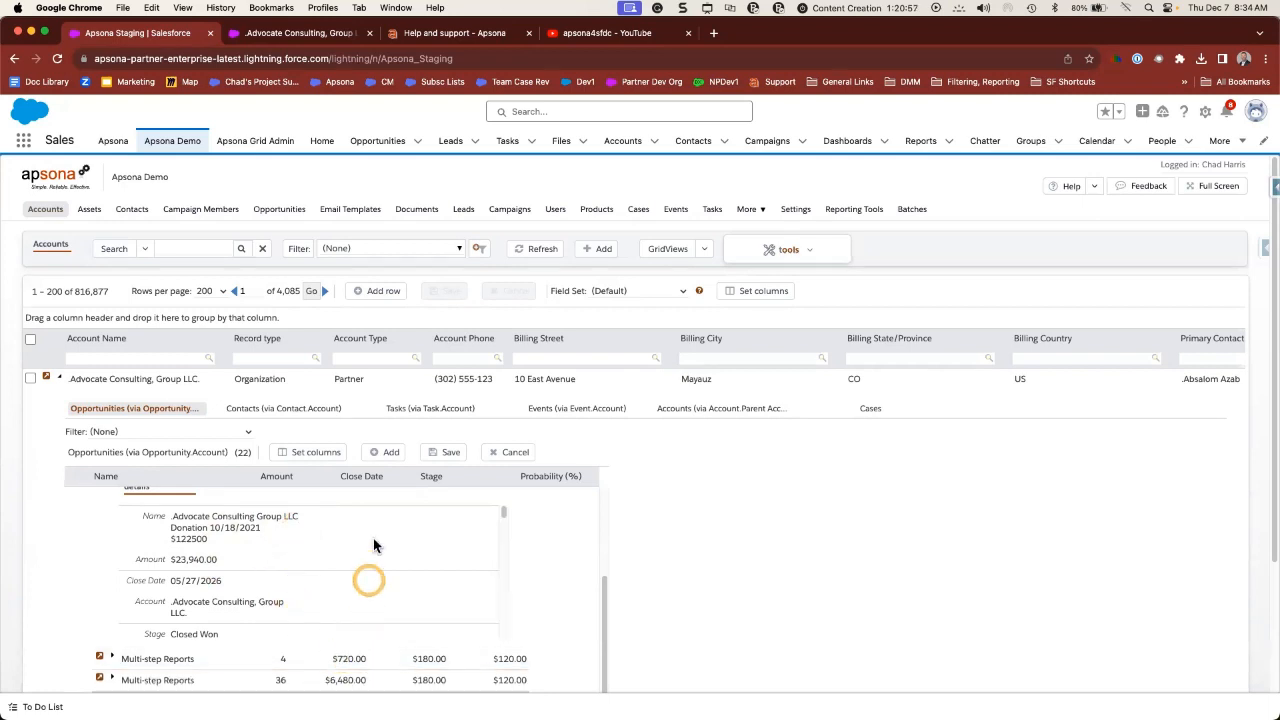
left_click(385, 456)
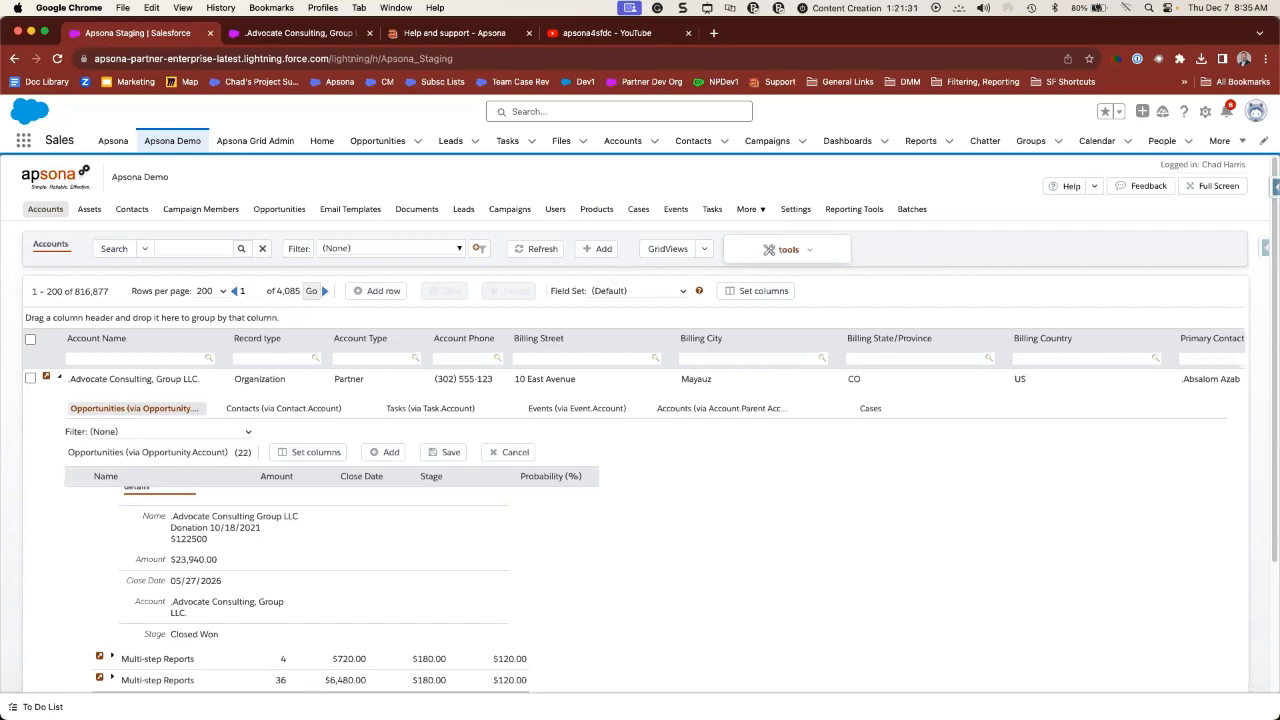
left_click(125, 379)
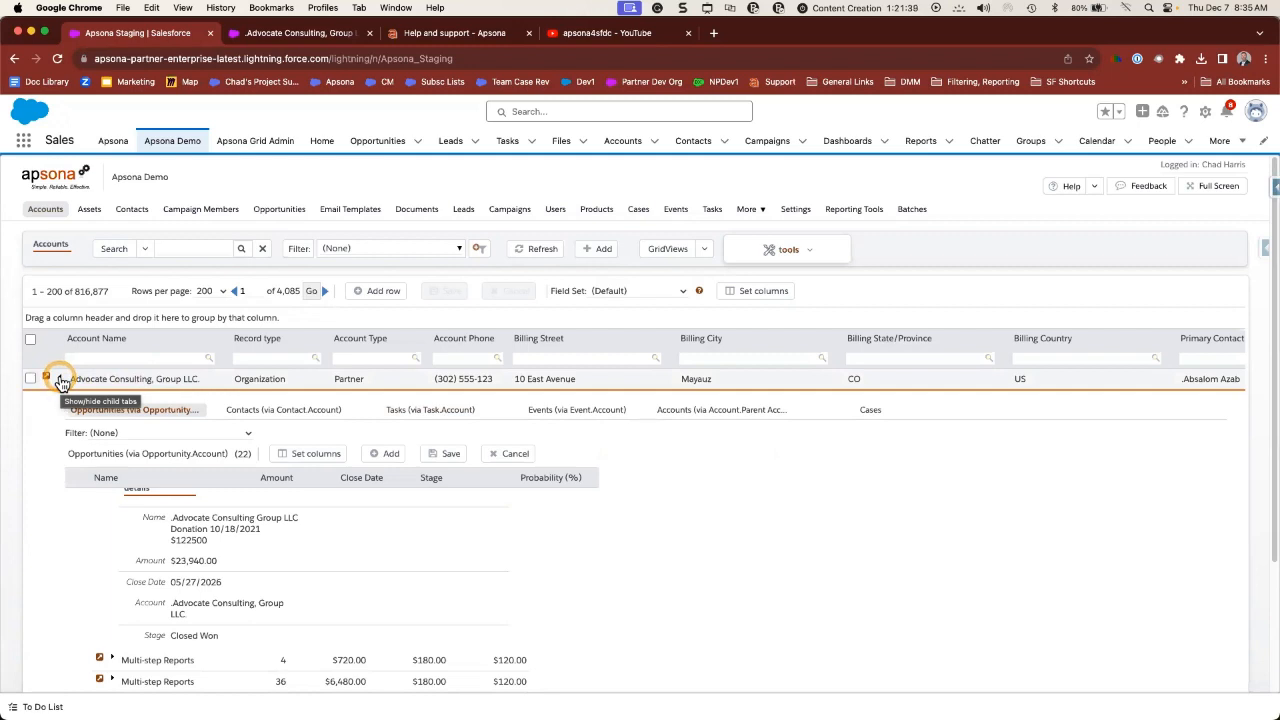
- Collapse and re-expand Advocate Consulting's related tabs, then bring up the Settings menu
left_click(59, 380)
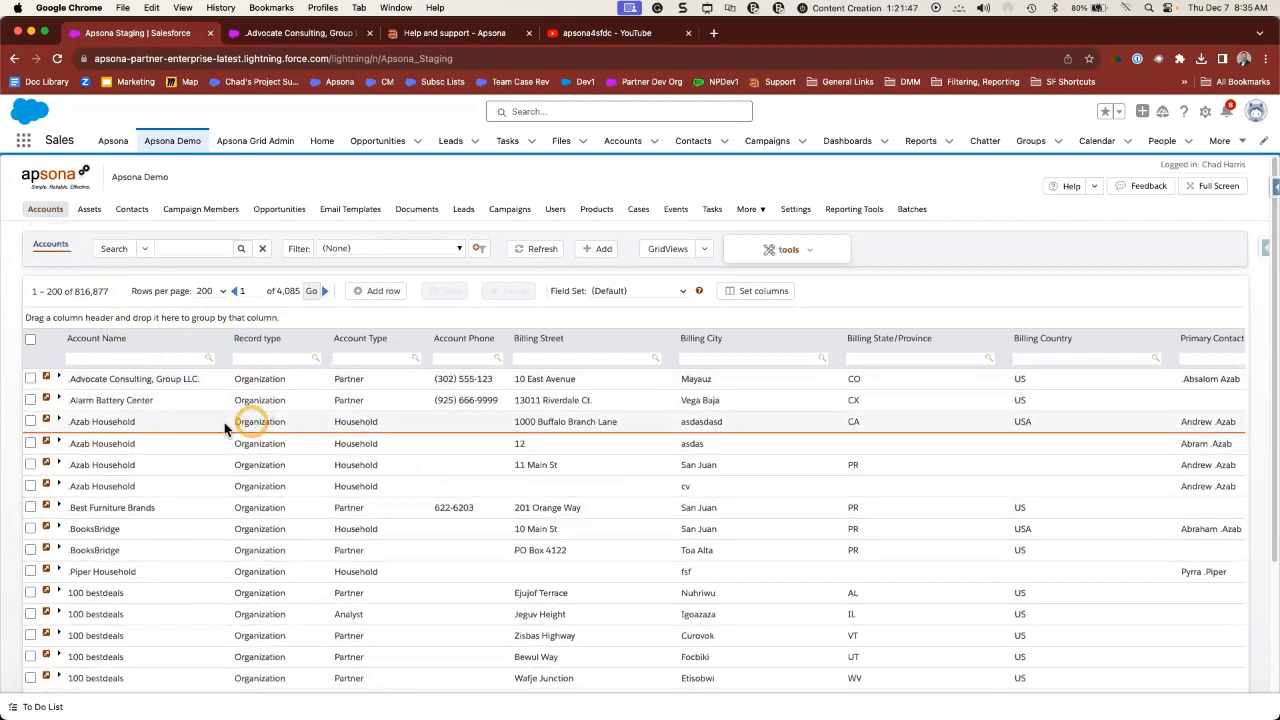
left_click(59, 379)
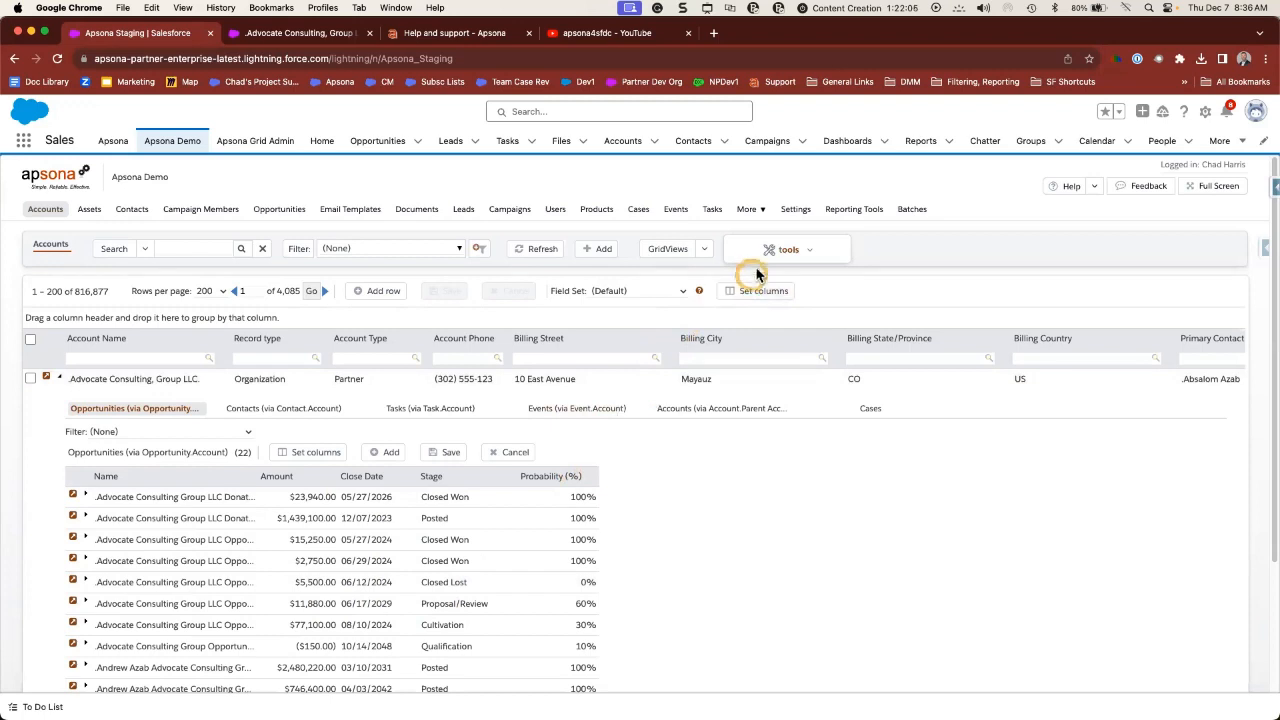
left_click(796, 212)
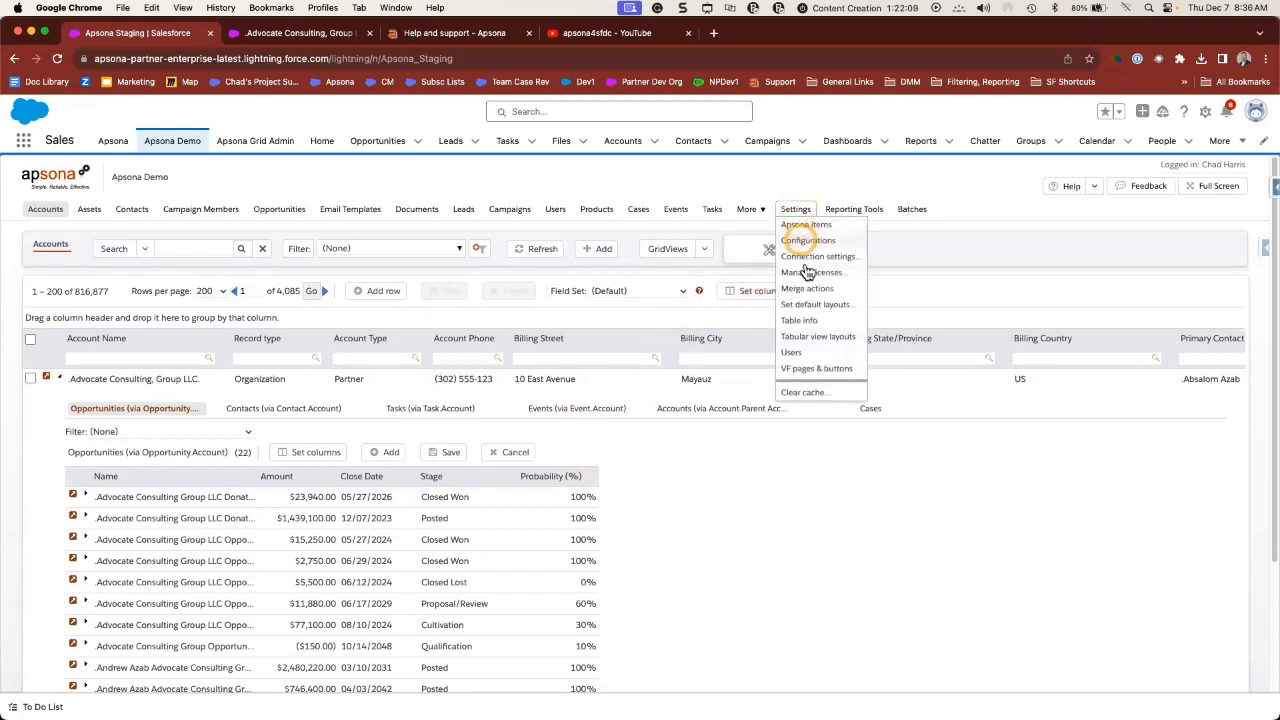
- In VF pages & buttons, choose a tabular Opportunity view shown as an Account related list
left_click(812, 372)
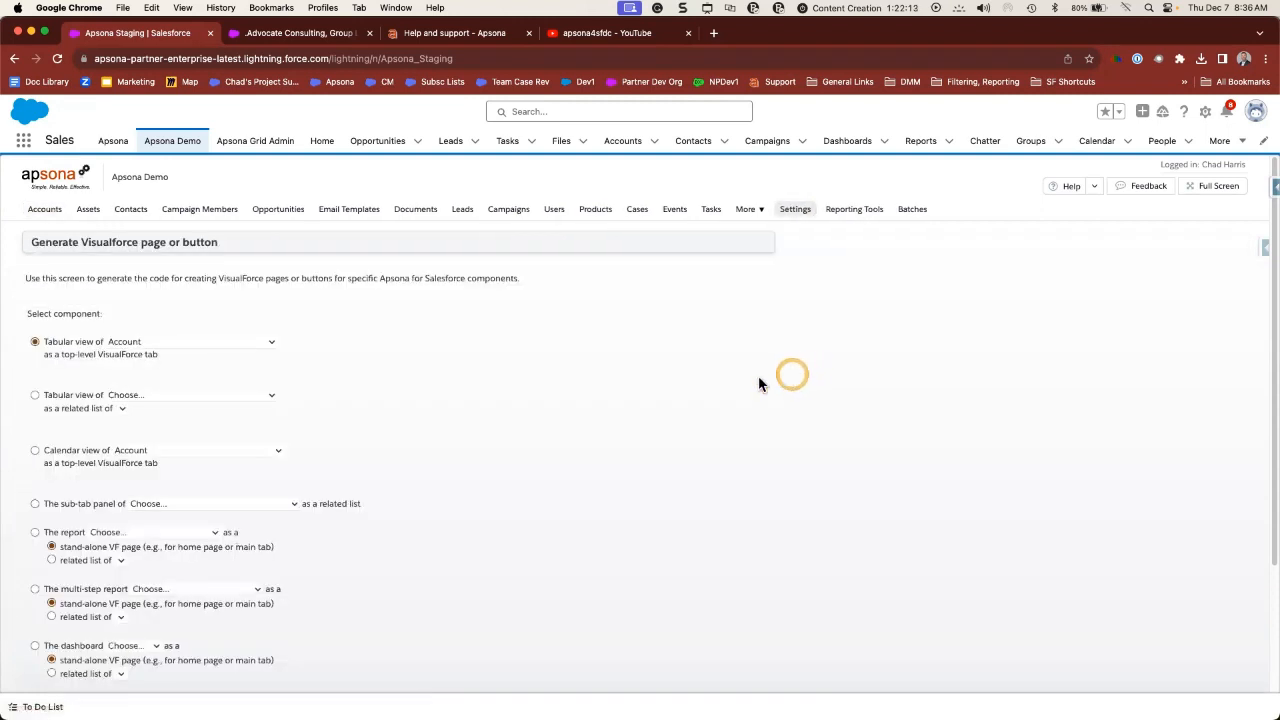
left_click(35, 396)
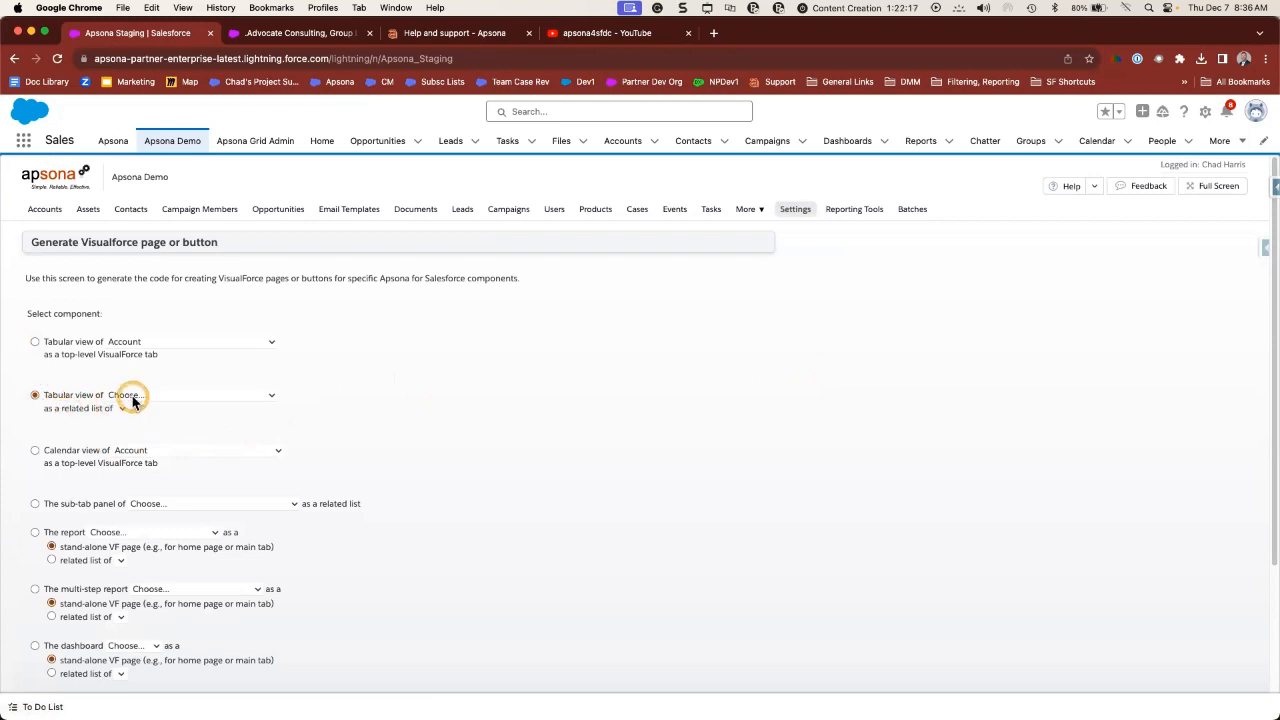
left_click(127, 396)
scroll(155, 524, "down", 10)
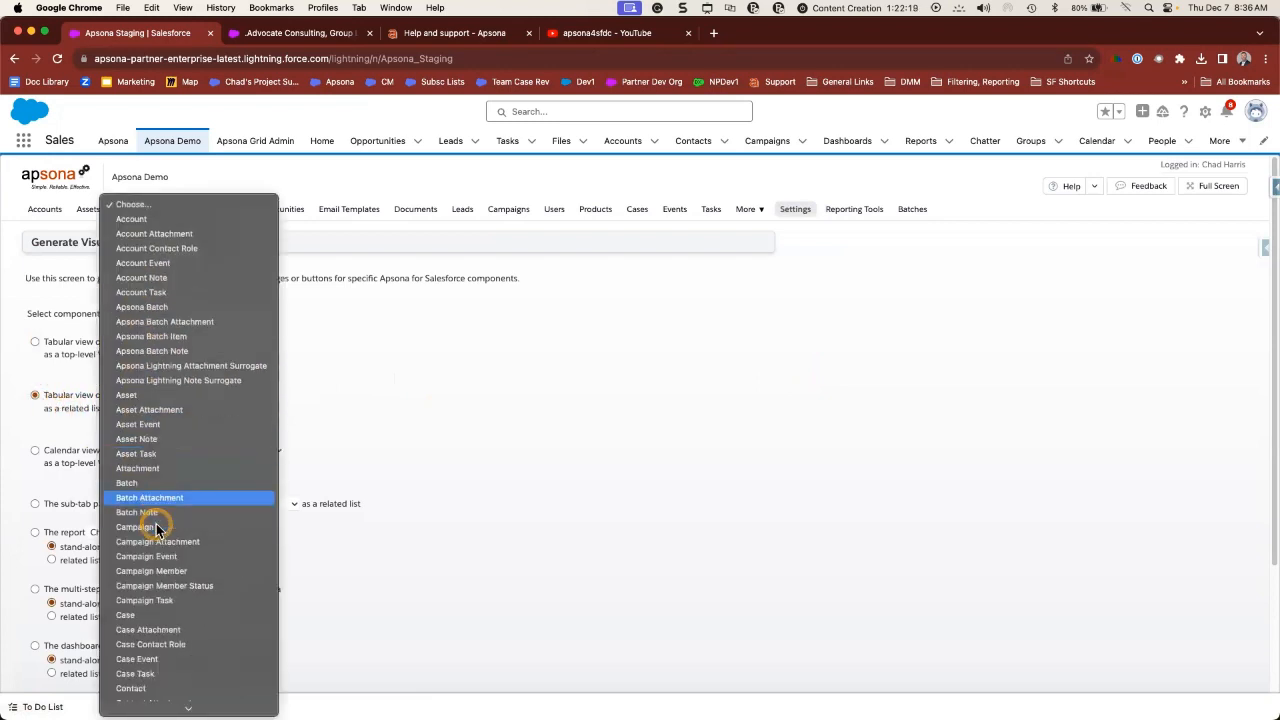
scroll(156, 524, "down", 7)
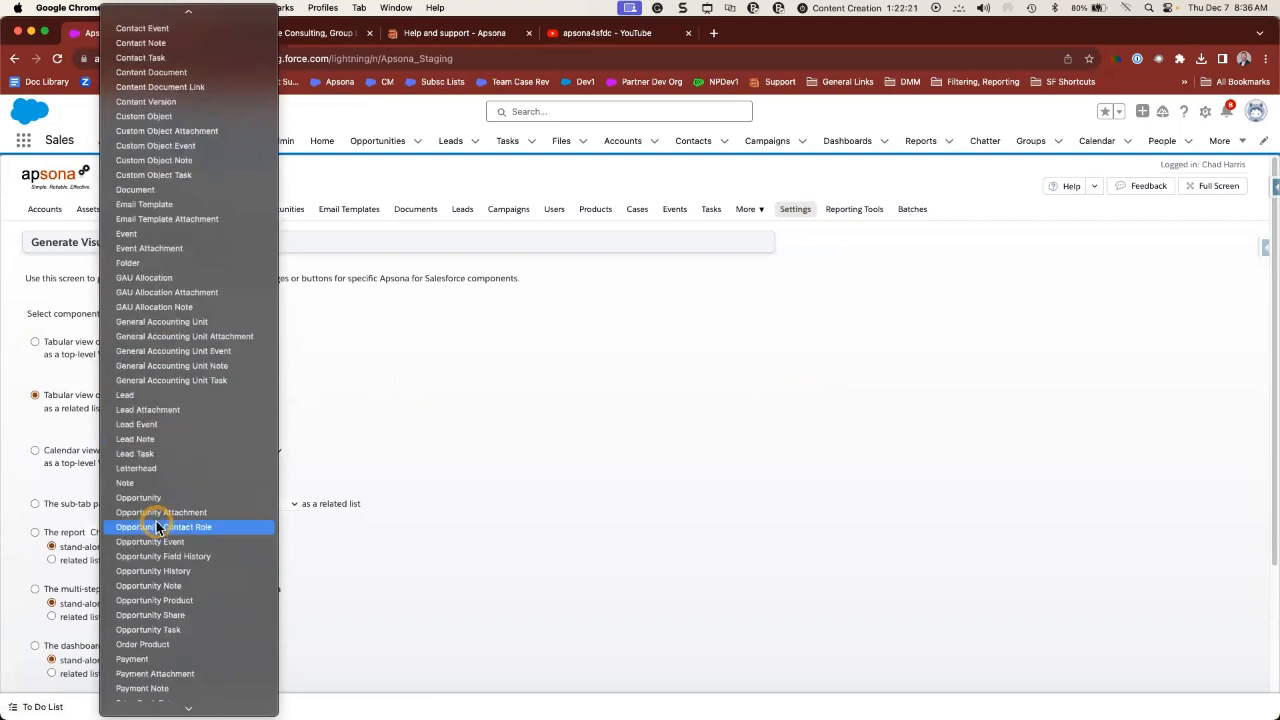
left_click(156, 499)
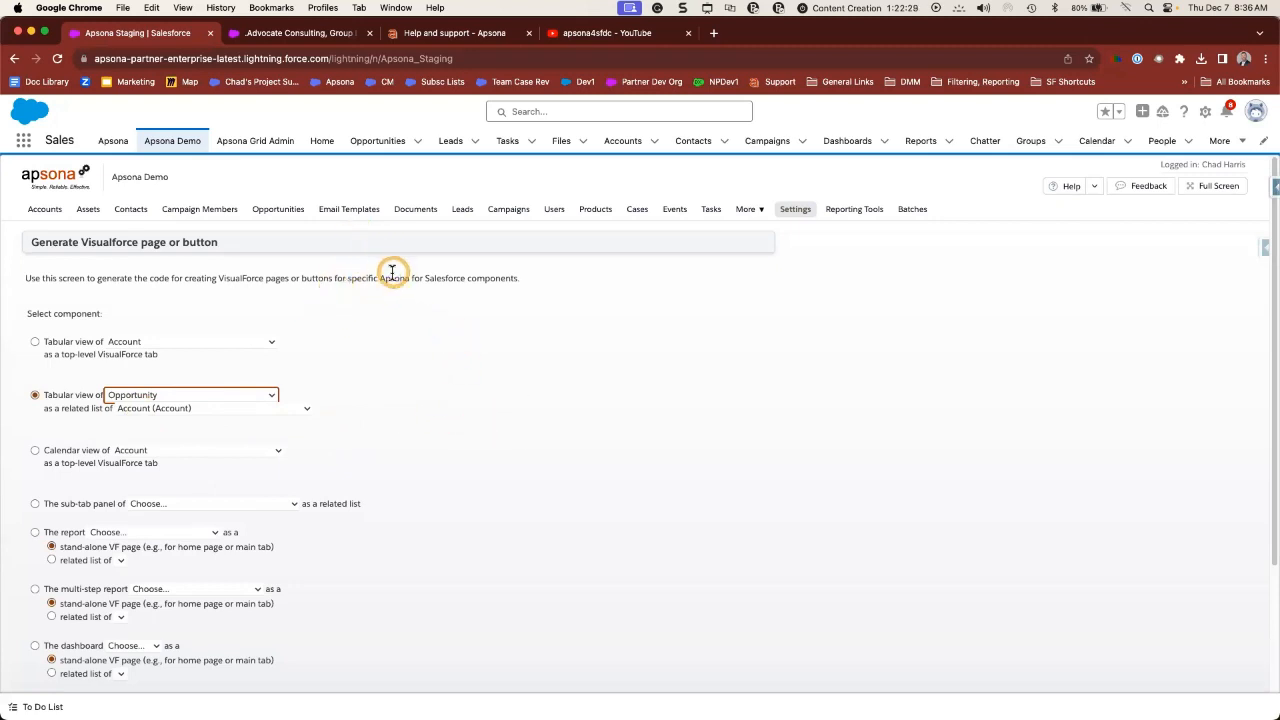
- Go to the Advocate Consulting account page and edit the second opportunity's record type inline
left_click(310, 38)
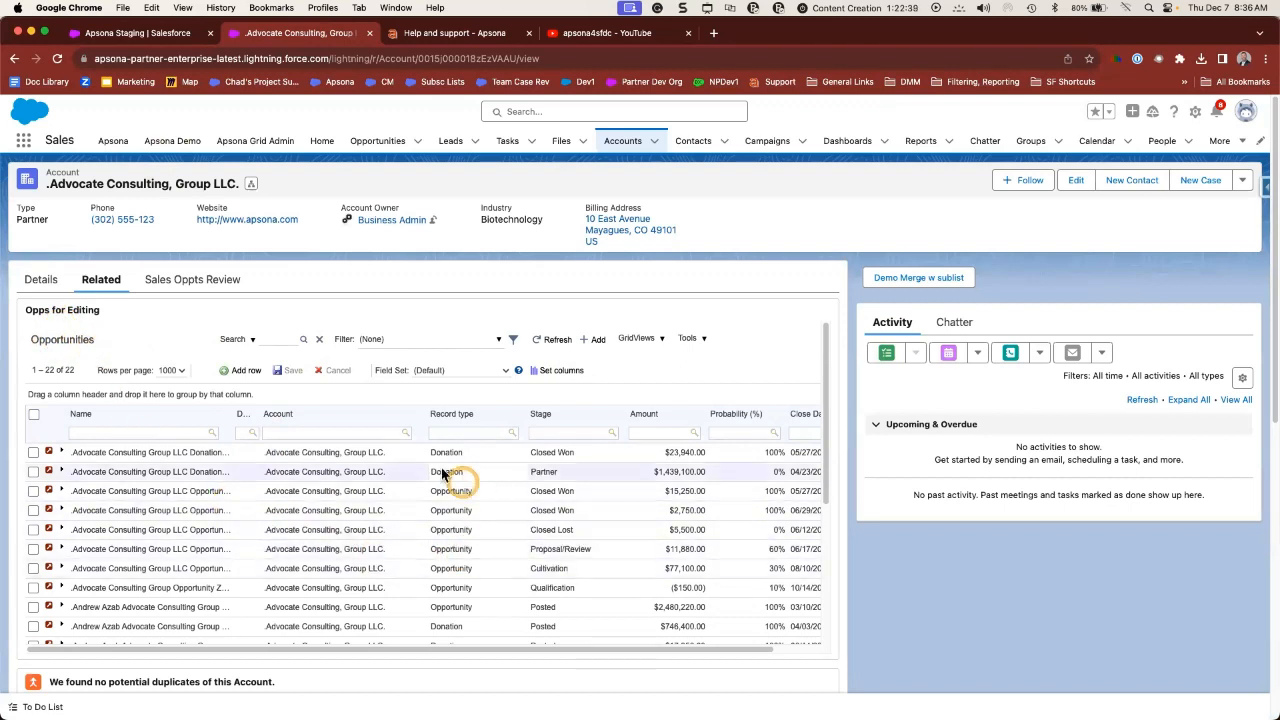
left_click(480, 372)
left_click(453, 343)
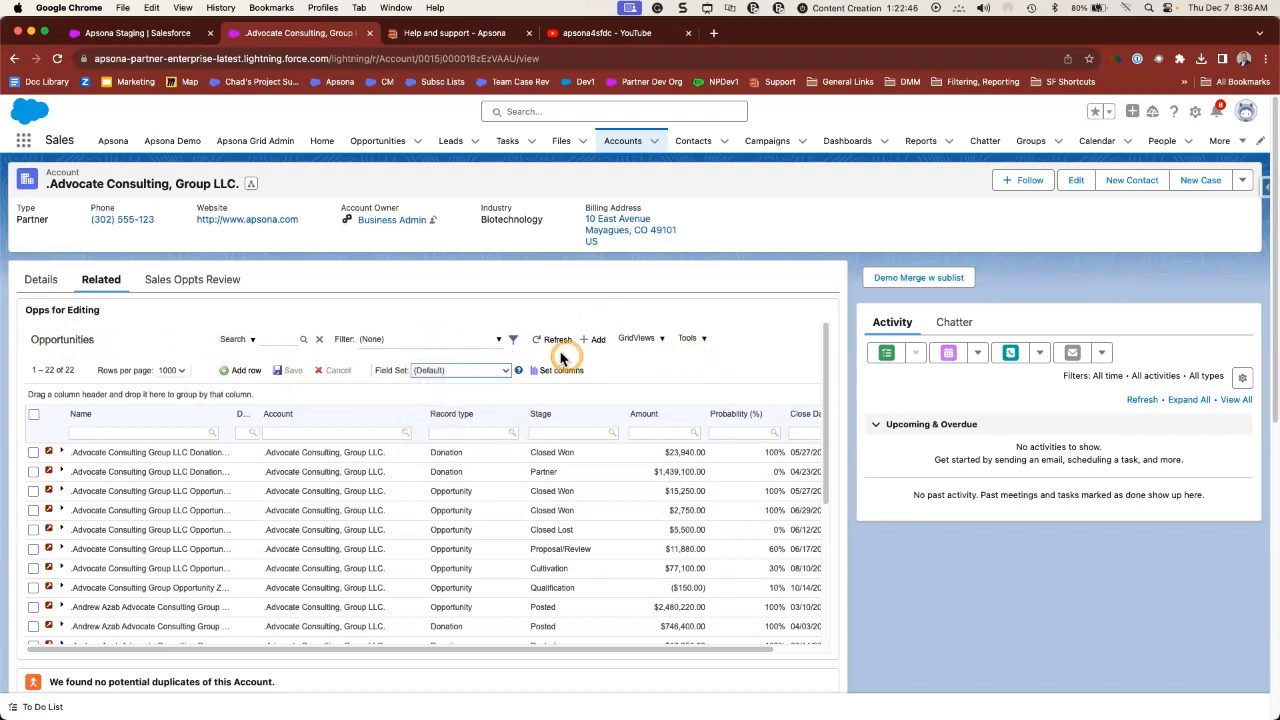
left_click(448, 473)
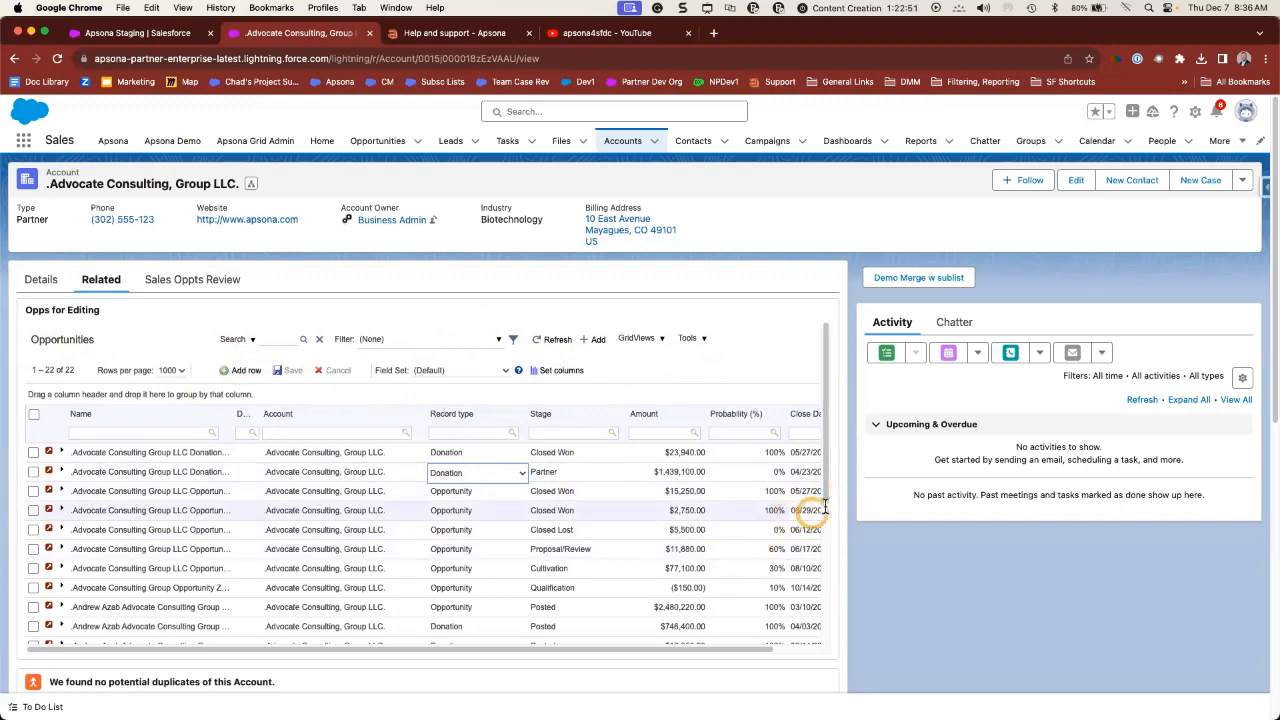
- Scroll through the 22-opportunity Opps for Editing grid, dismissing the opportunity preview card
scroll(848, 498, "down", 5)
scroll(846, 497, "down", 4)
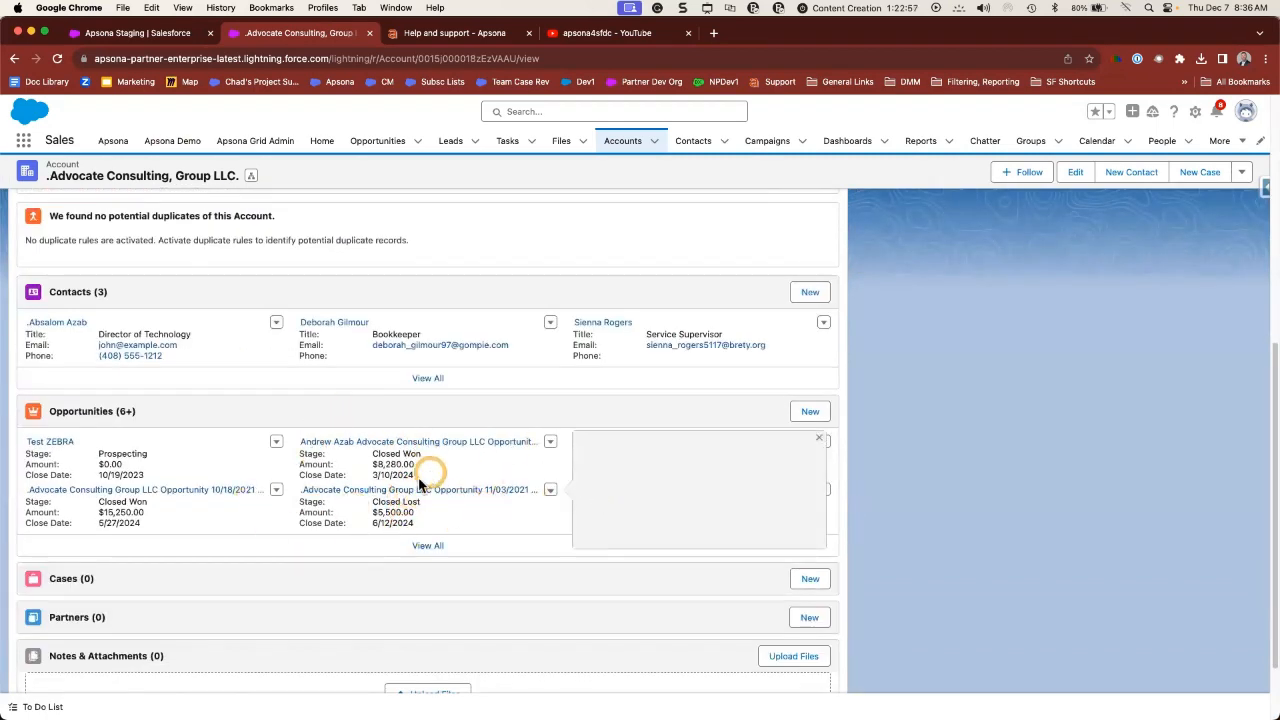
left_click(426, 548)
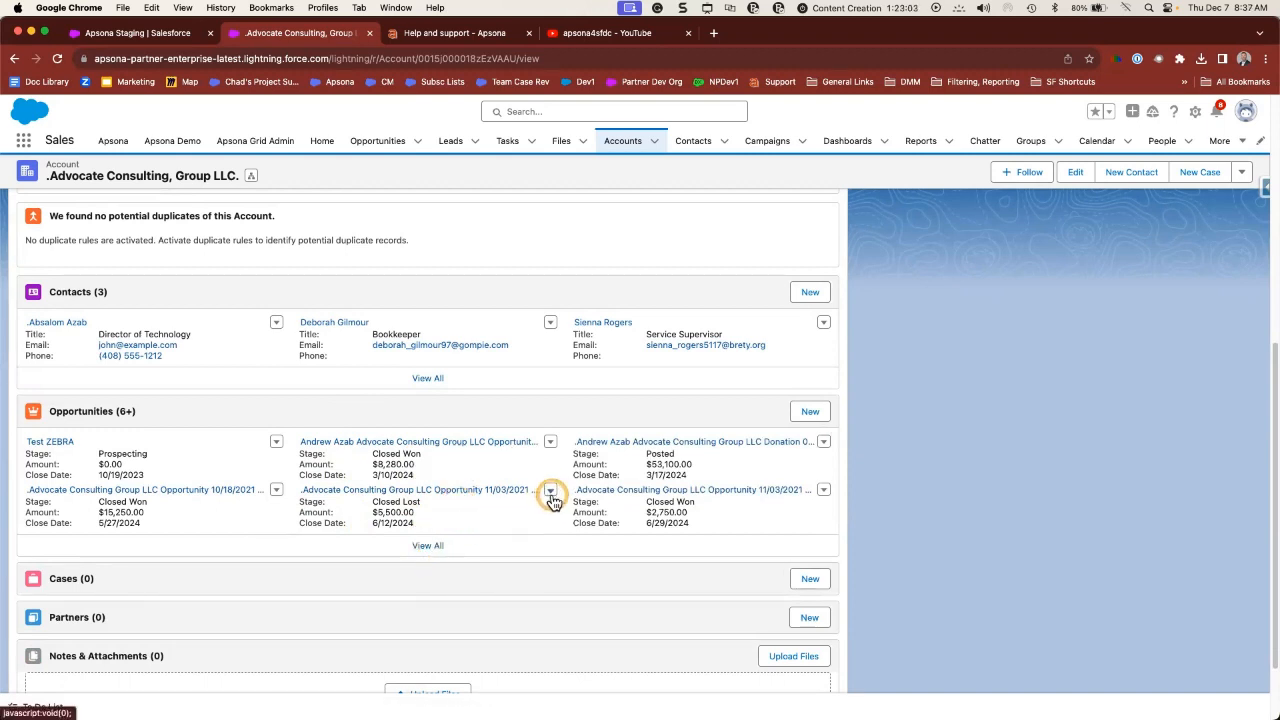
scroll(551, 497, "up", 10)
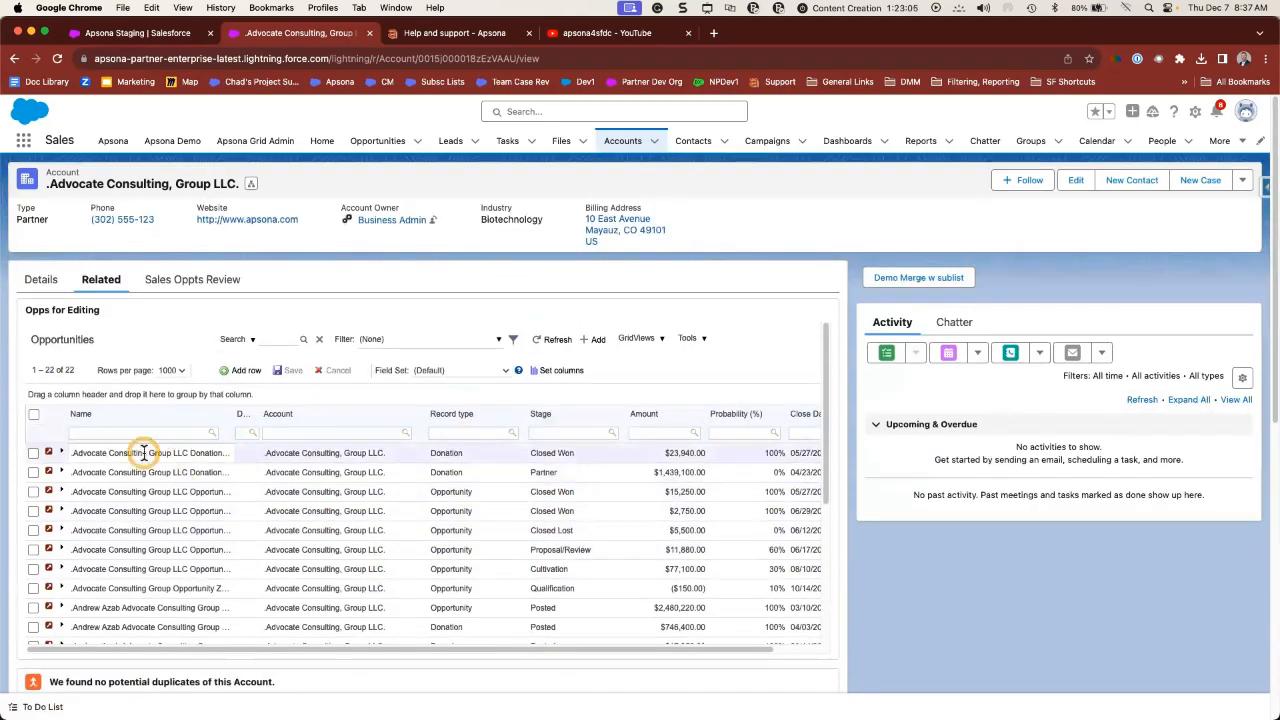
scroll(298, 566, "down", 5)
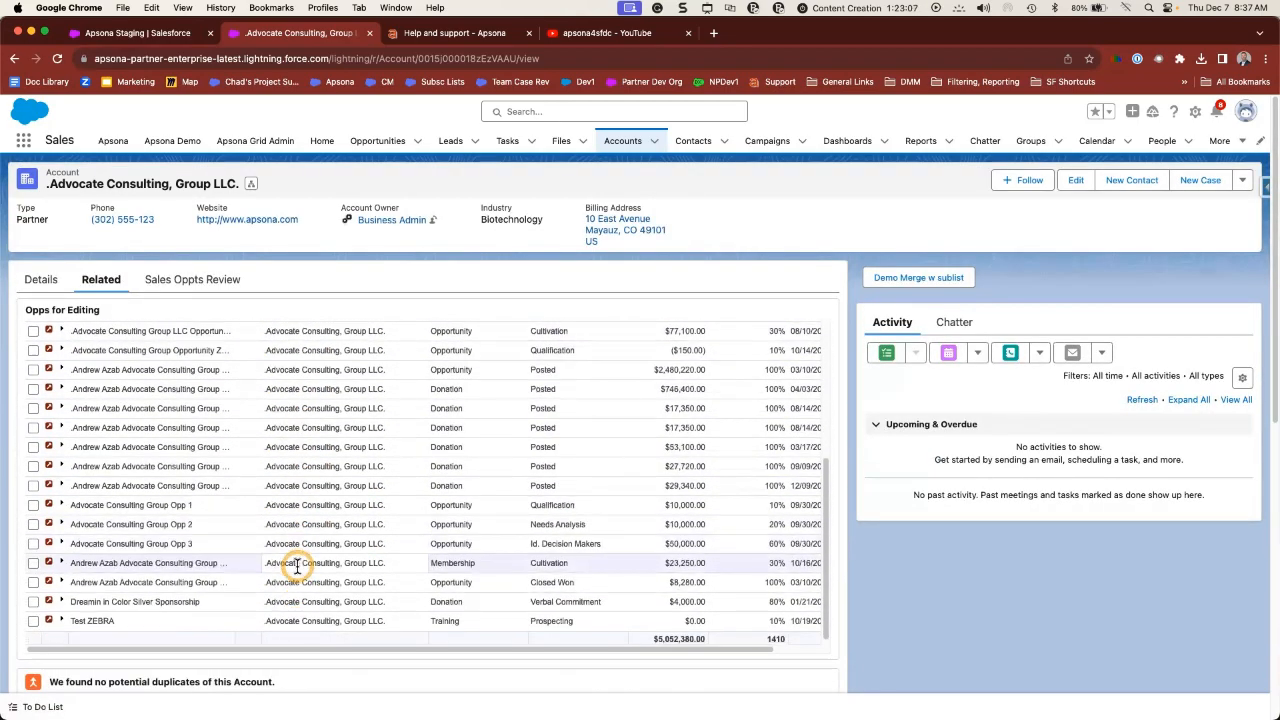
scroll(296, 563, "up", 5)
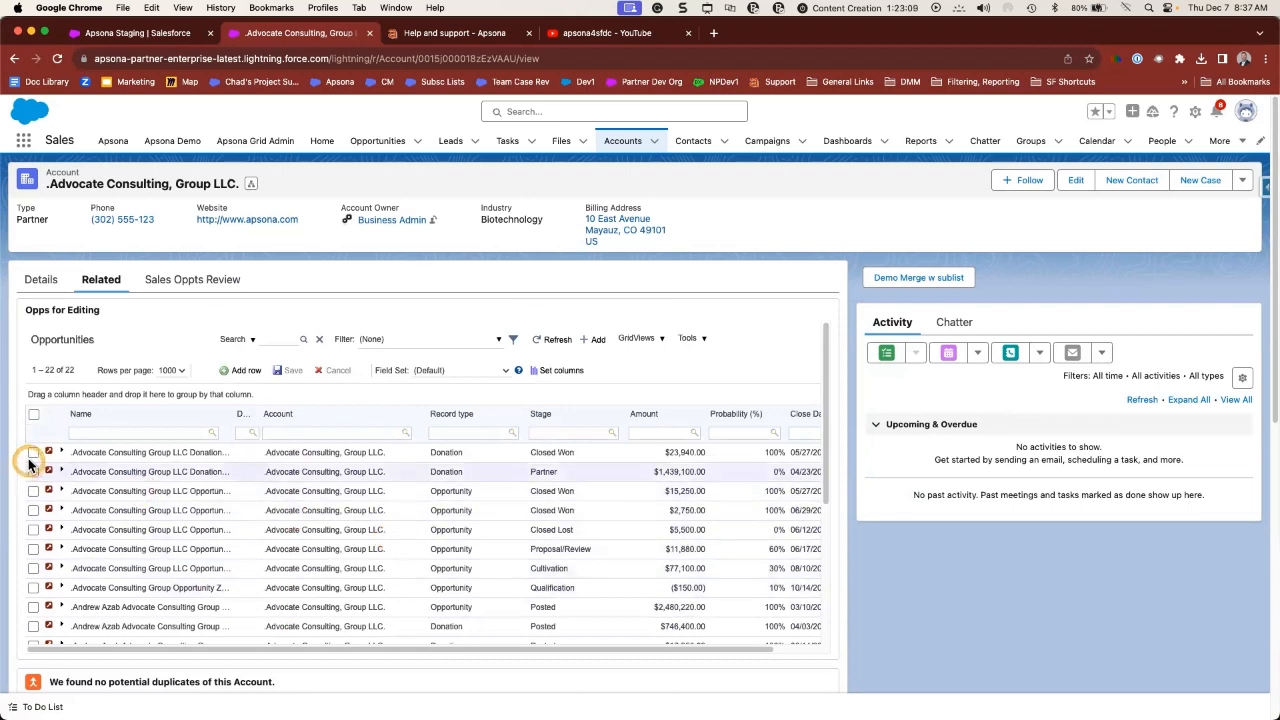
left_click(61, 454)
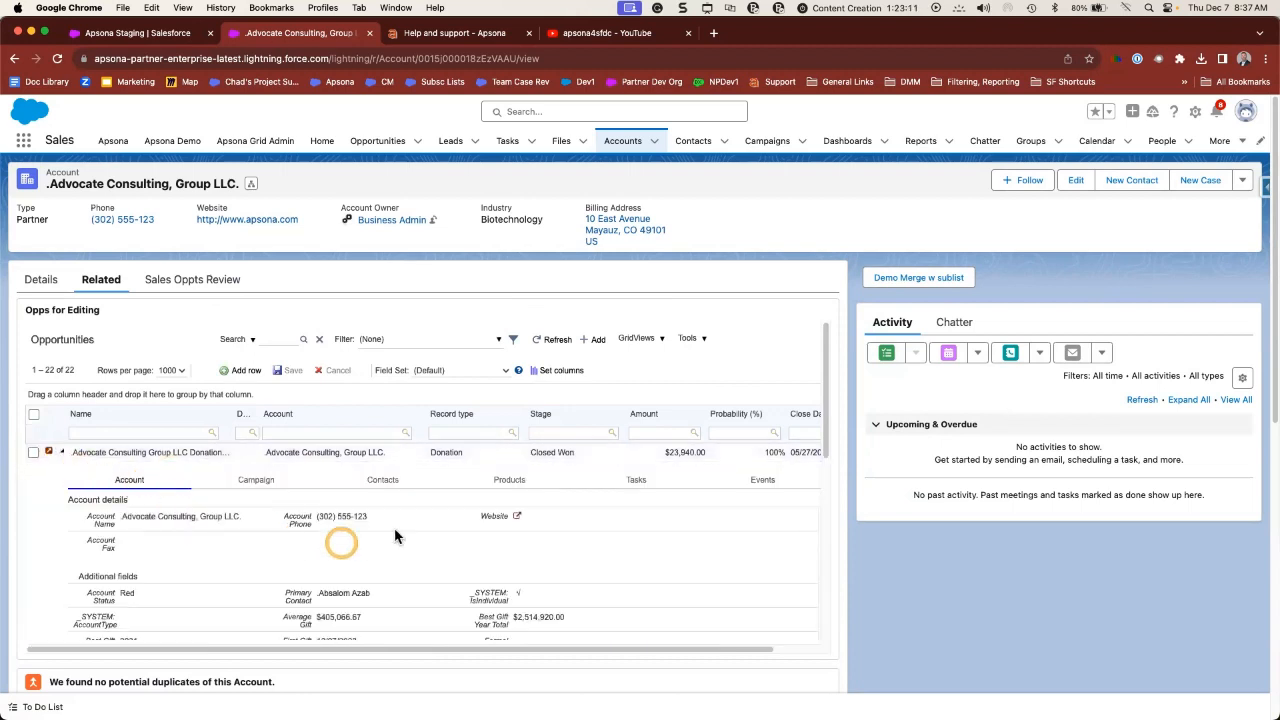
left_click(495, 481)
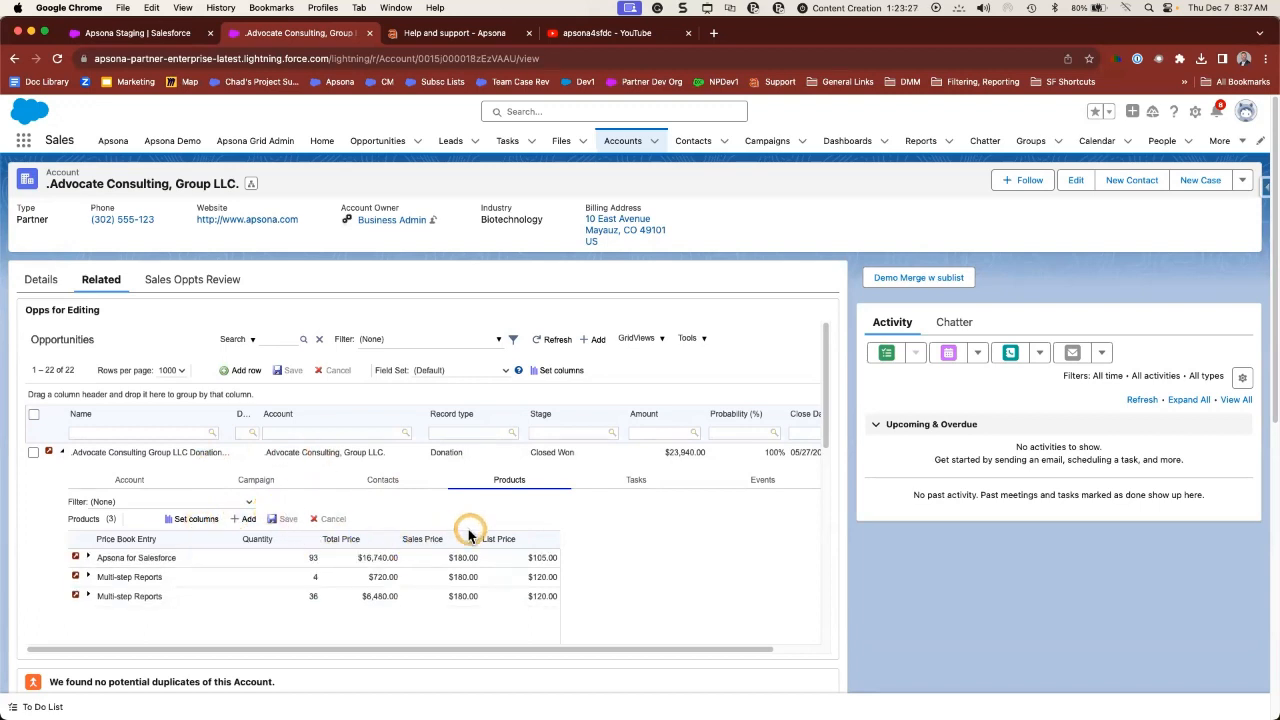
left_click(62, 452)
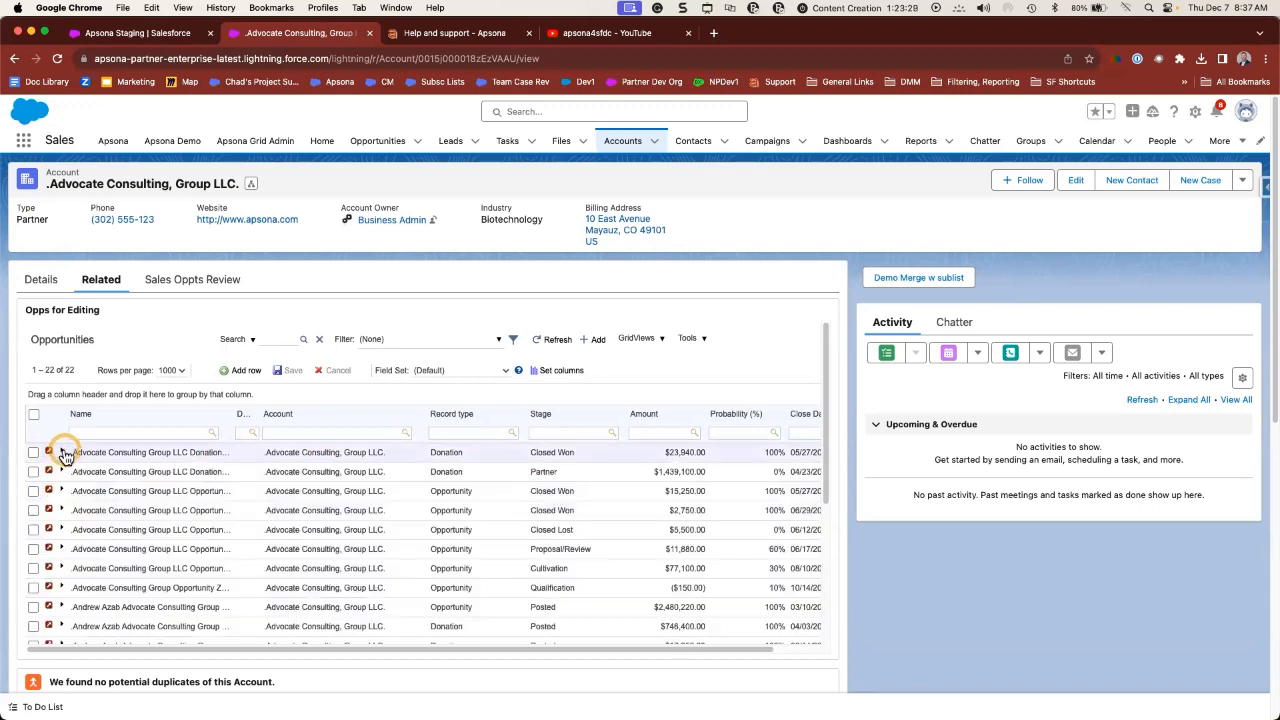
- Select all 22 opportunities in the grid and look over the Tools bulk actions
left_click(33, 413)
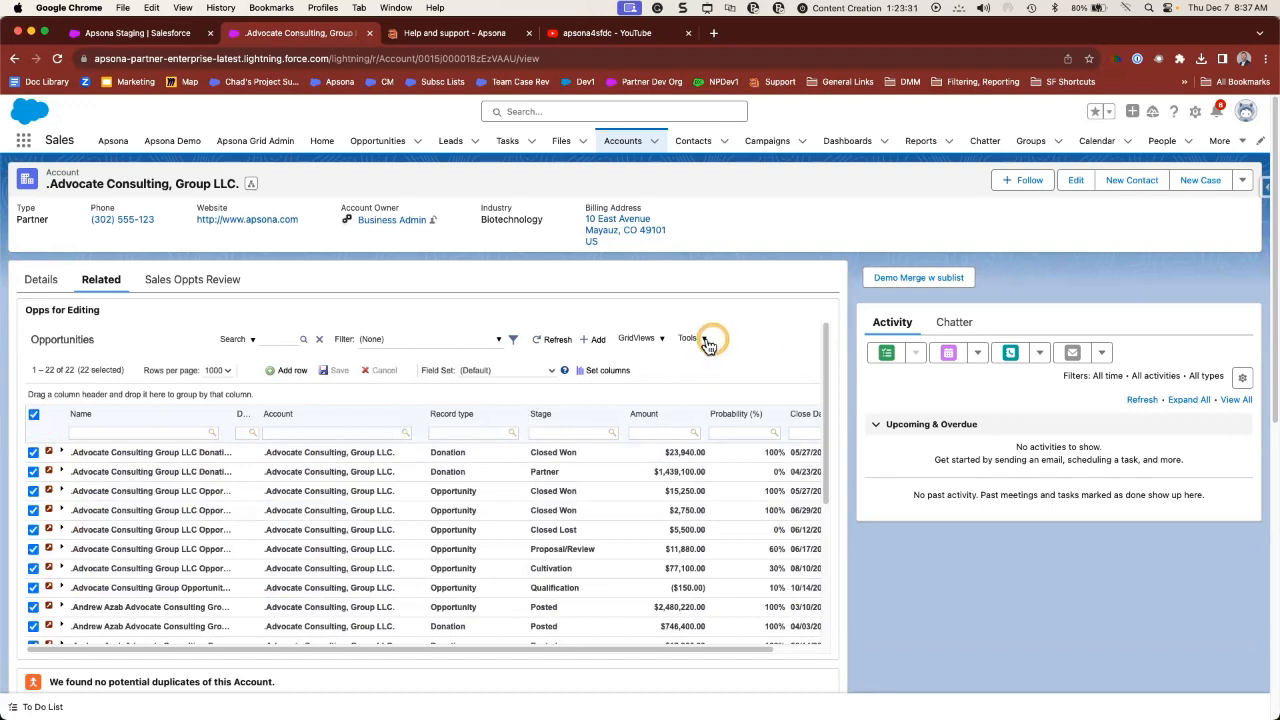
left_click(706, 340)
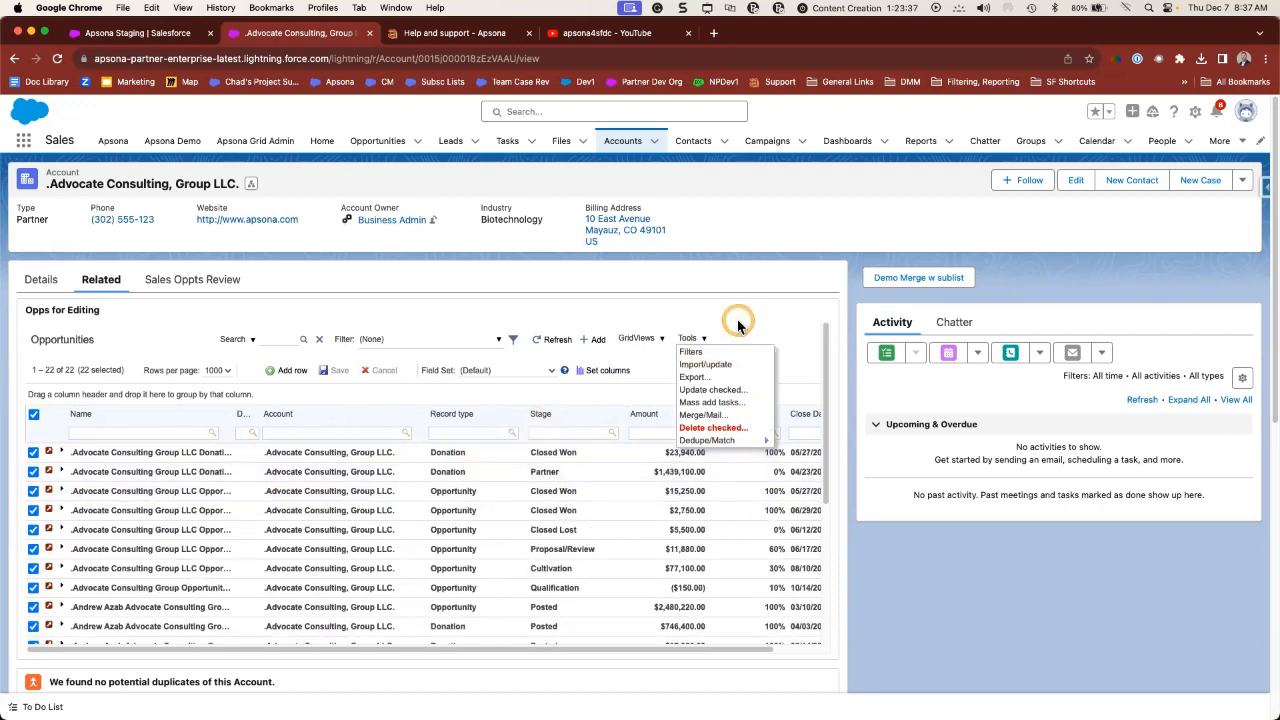
left_click(708, 336)
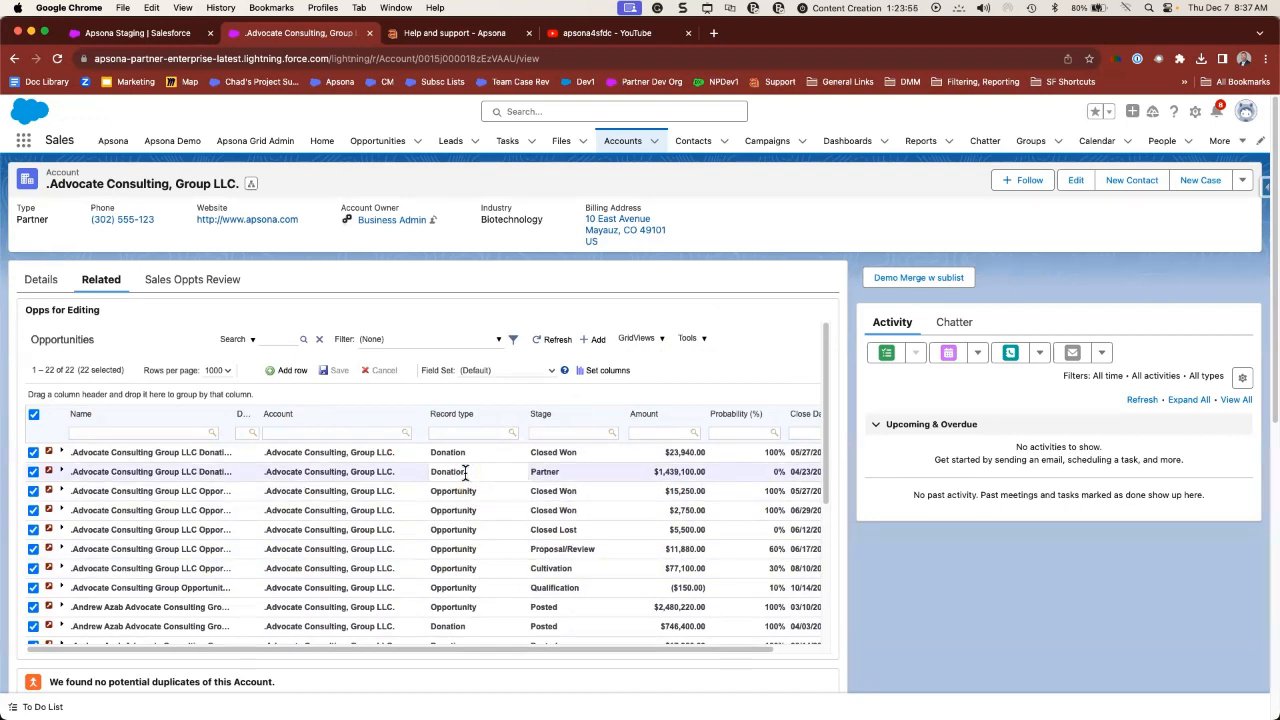
- Open Sales Oppts Review and expand then collapse the first opportunity's products and contact roles
left_click(199, 286)
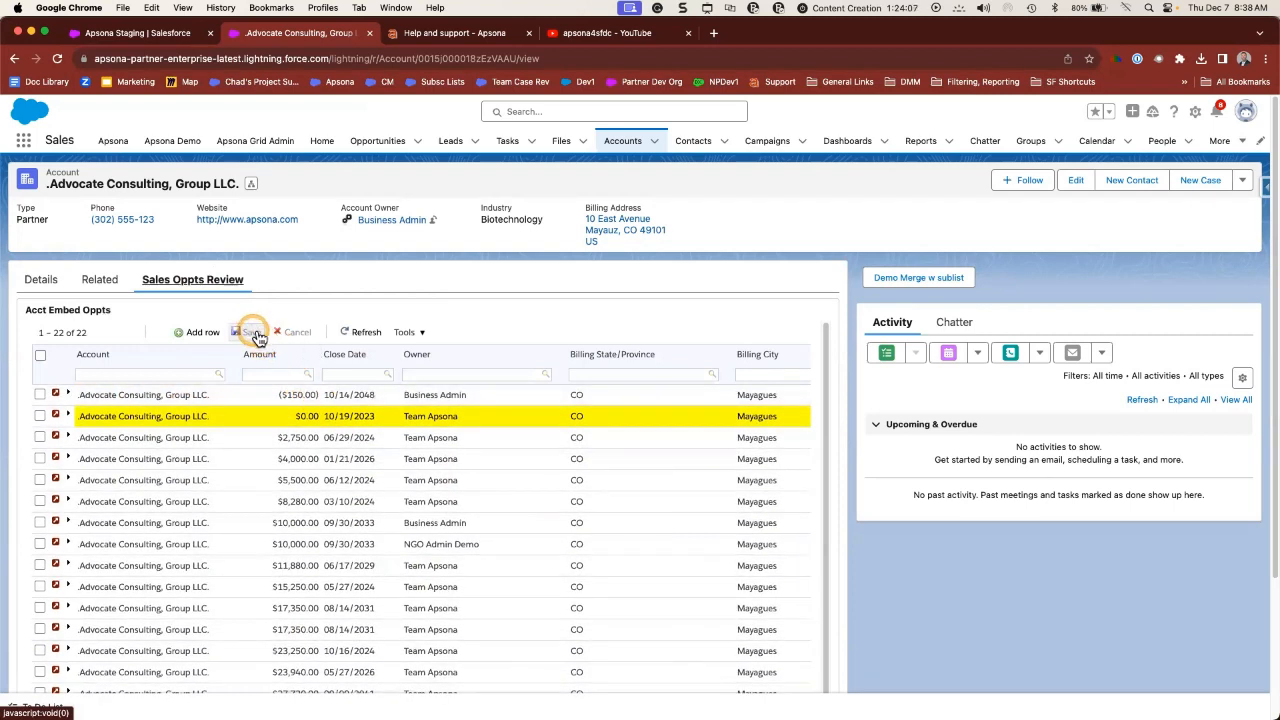
left_click(68, 394)
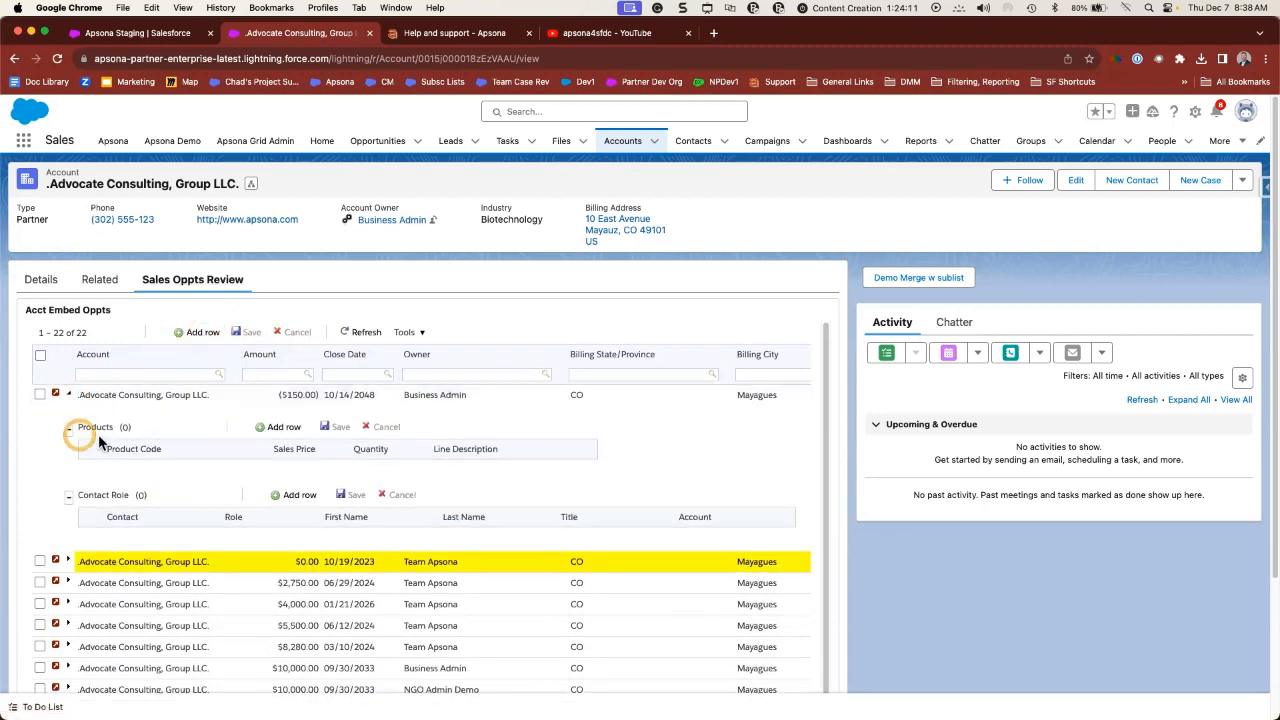
left_click(70, 394)
- Step through the yellow row's Account, $0.00 amount and 10/19/2023 close date, then view Tools
left_click(205, 418)
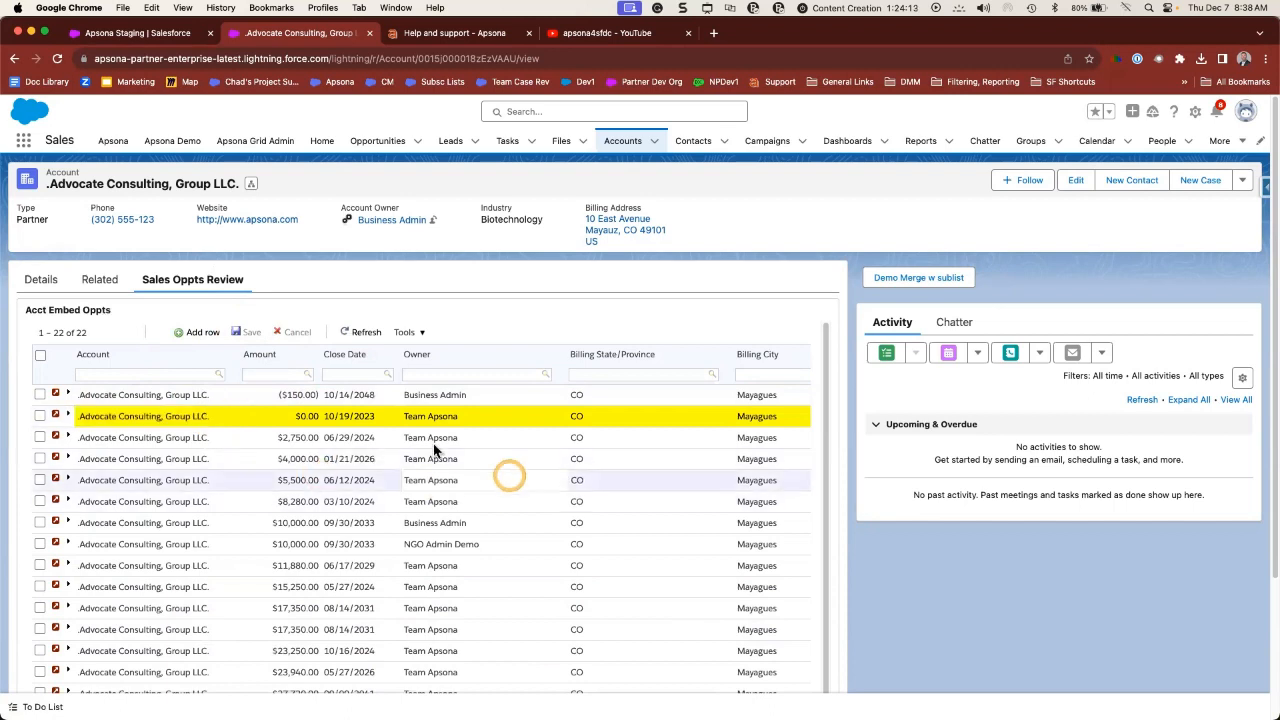
left_click(297, 417)
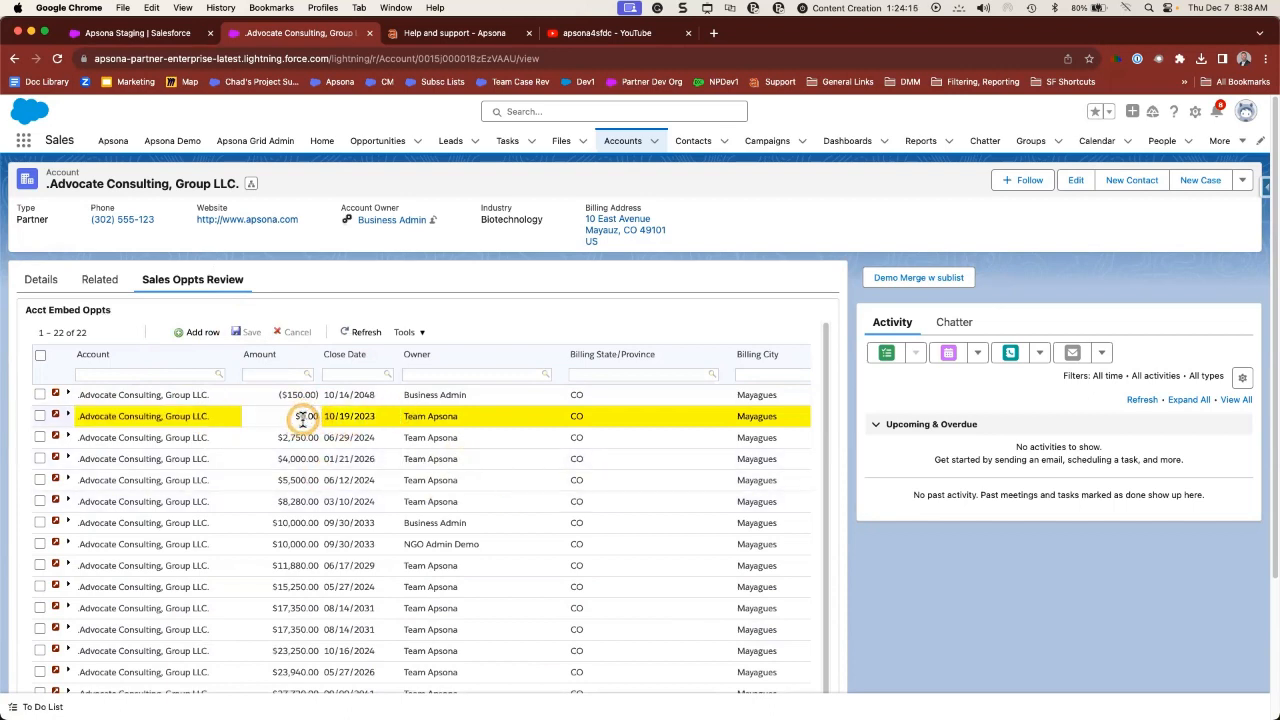
left_click(345, 418)
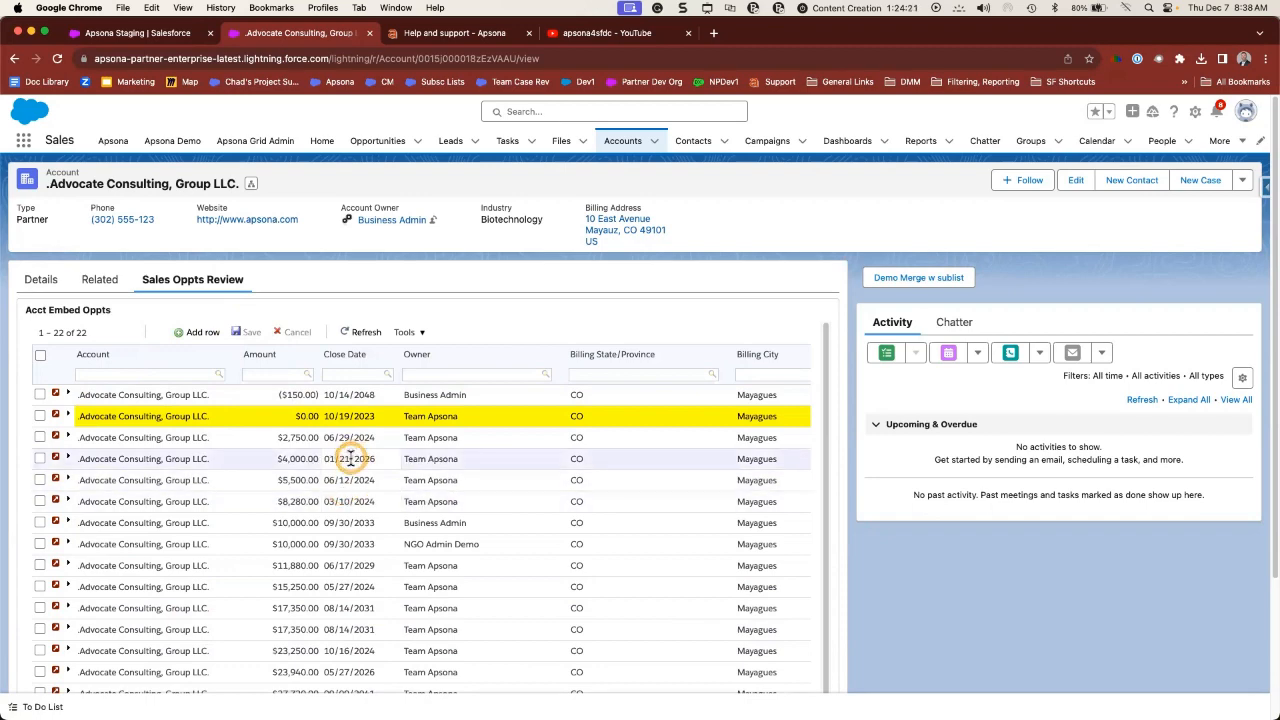
scroll(354, 490, "down", 1)
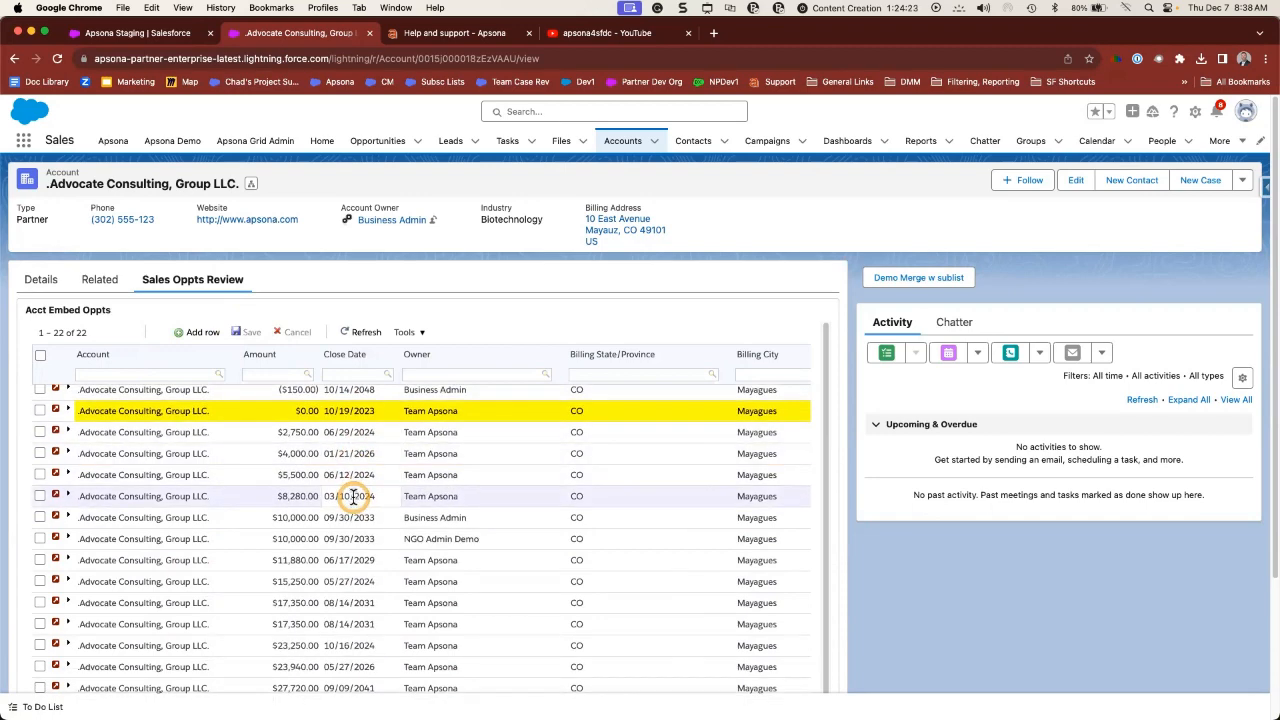
scroll(354, 497, "down", 1)
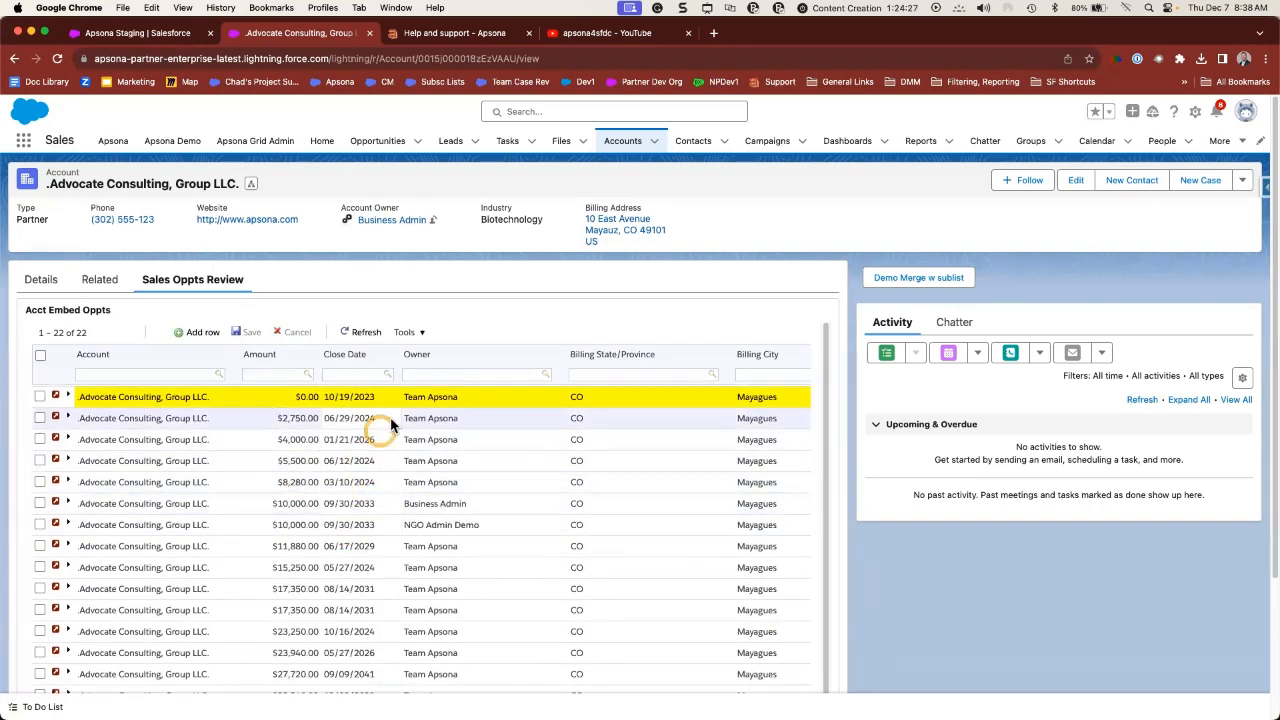
left_click(410, 332)
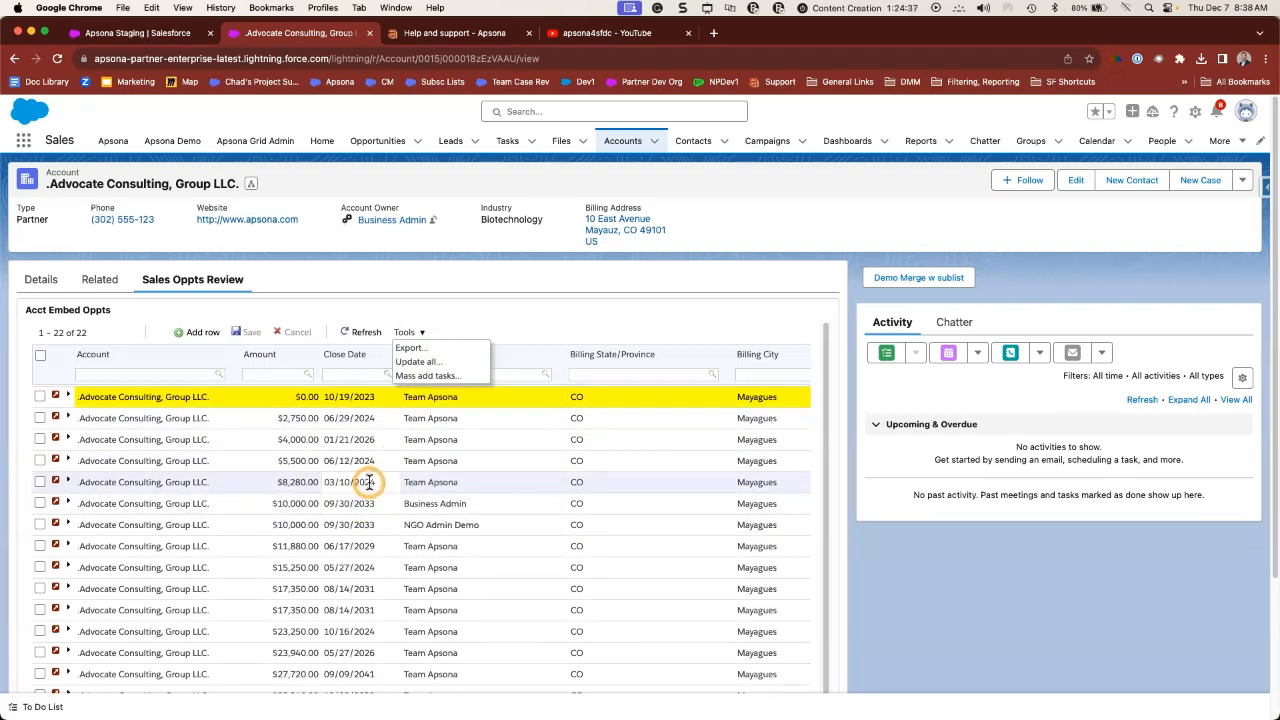
- From Grid Admin, open Grid Properties for the Acct Embed Page grid with its Products and Contact Role subgrids
left_click(277, 148)
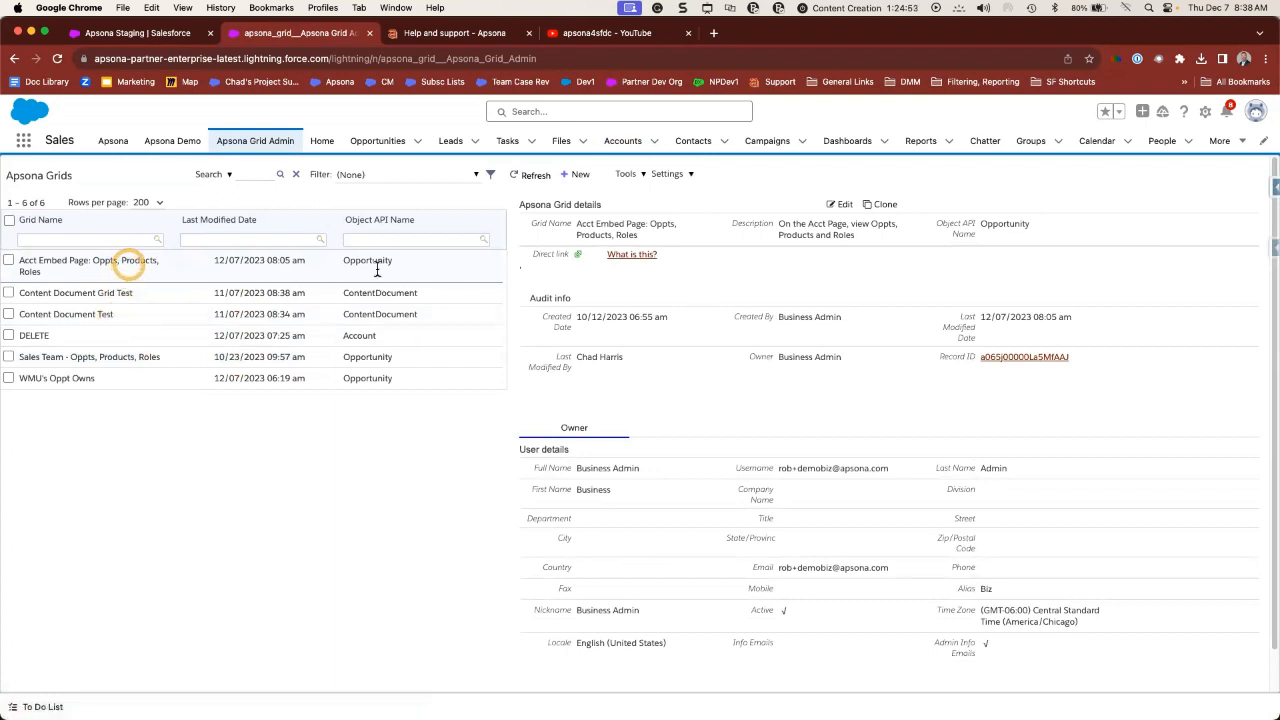
left_click(838, 205)
left_click(395, 297)
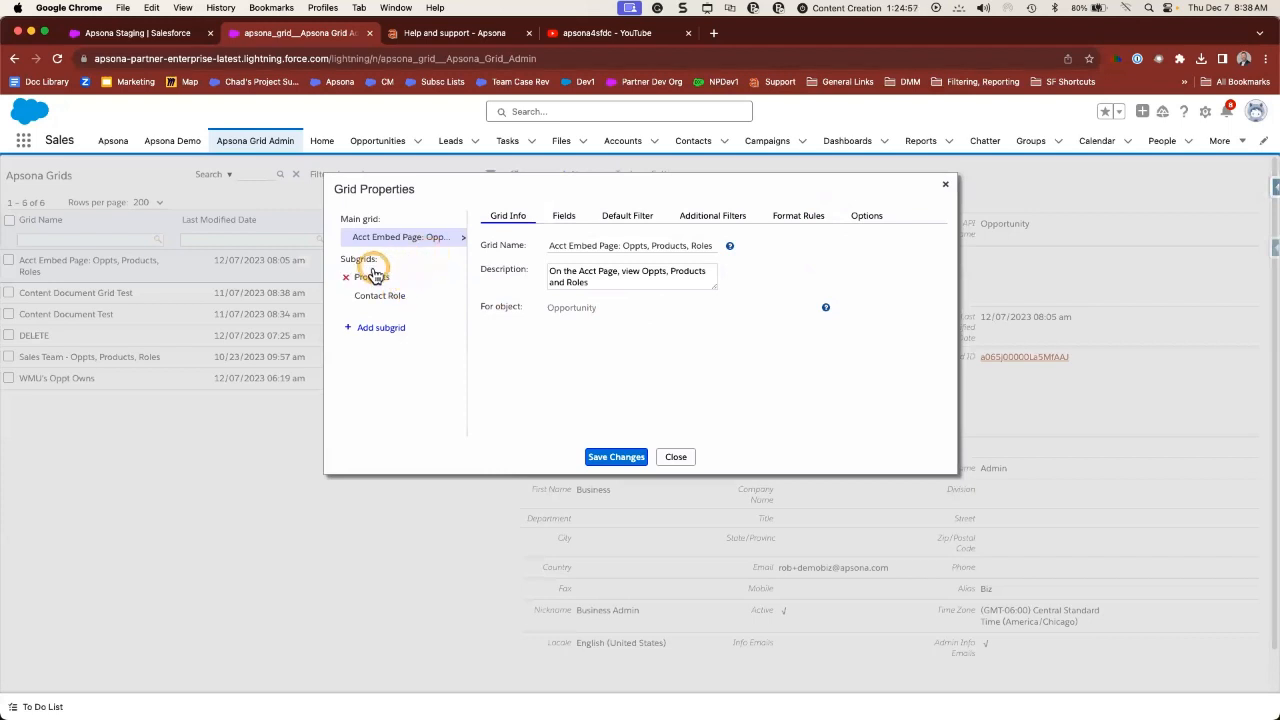
- Move Close Date within the selected fields, then view the grid's empty default filter
left_click(563, 215)
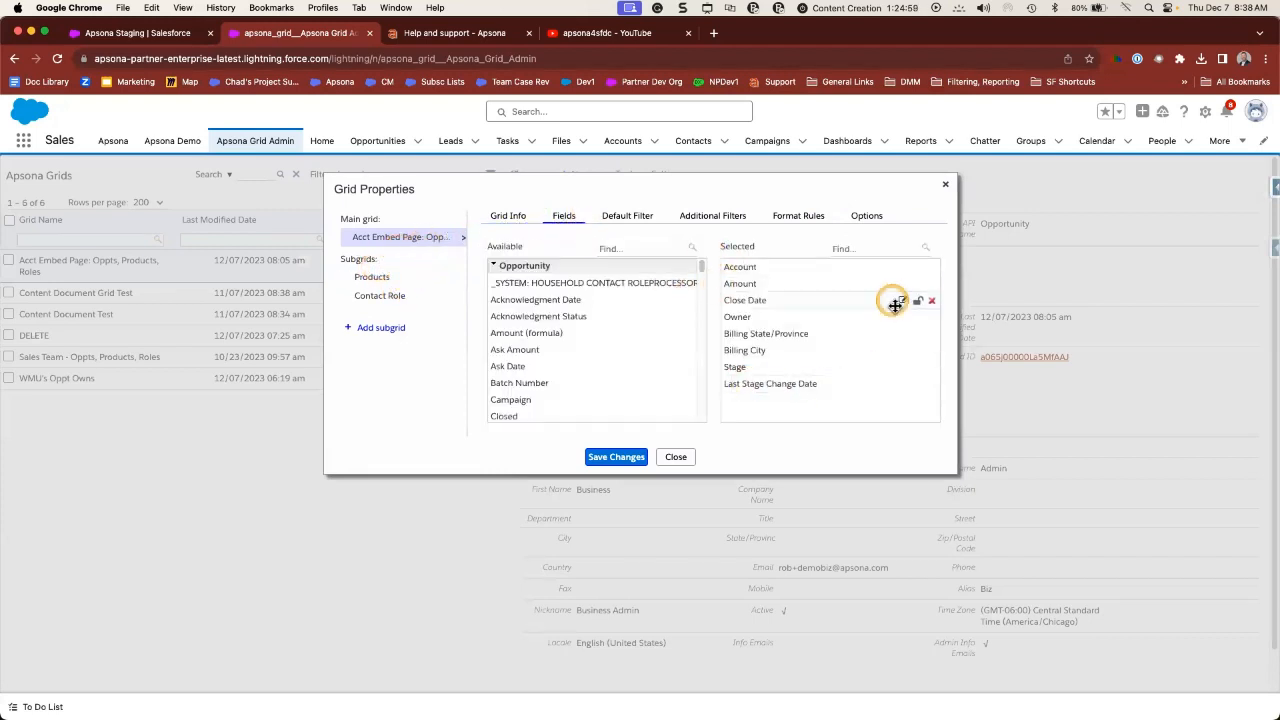
left_click_drag(895, 304, 748, 265)
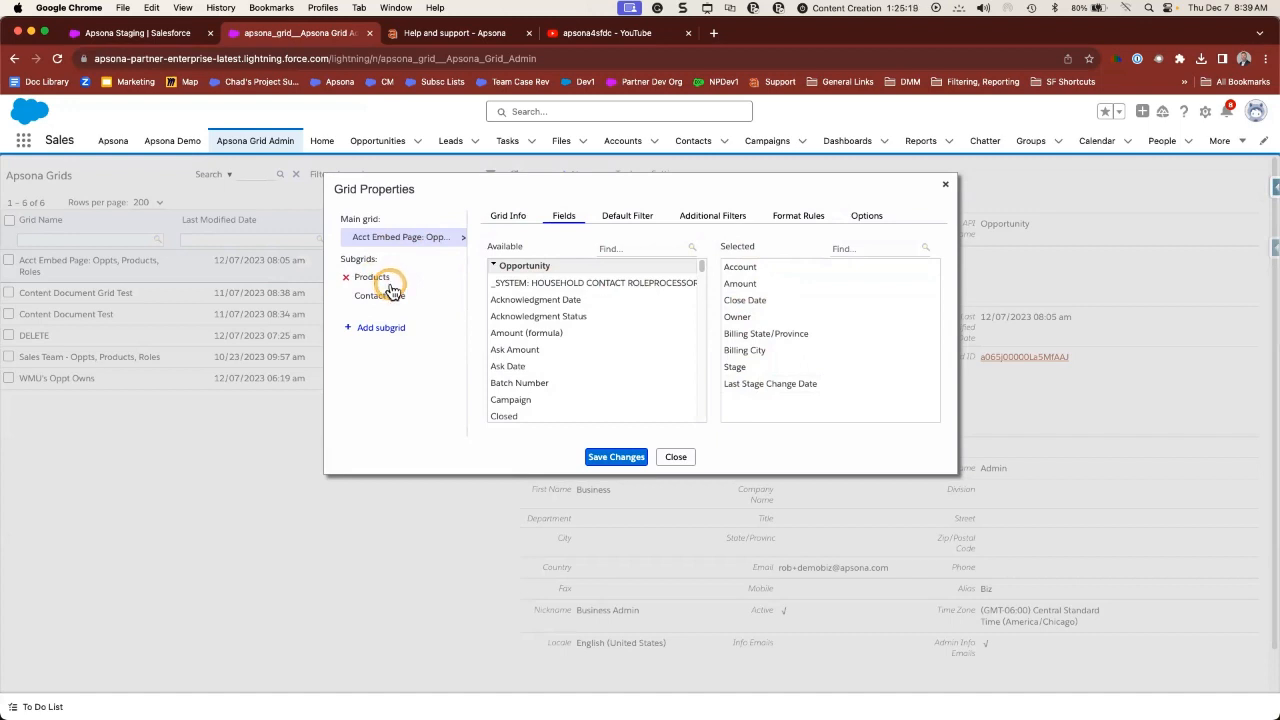
left_click(632, 216)
left_click(638, 246)
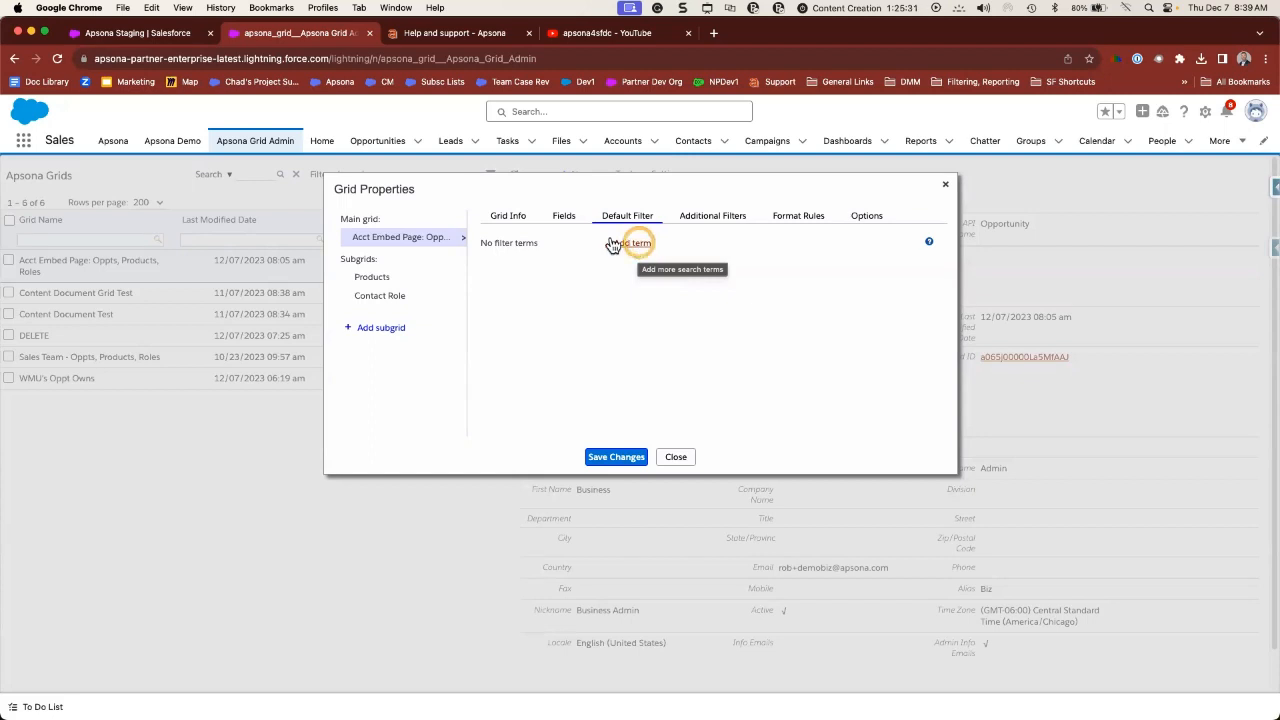
- Review the additional filters list, then view the Oppt format rule (Amount > 500000, orange cell)
left_click(714, 226)
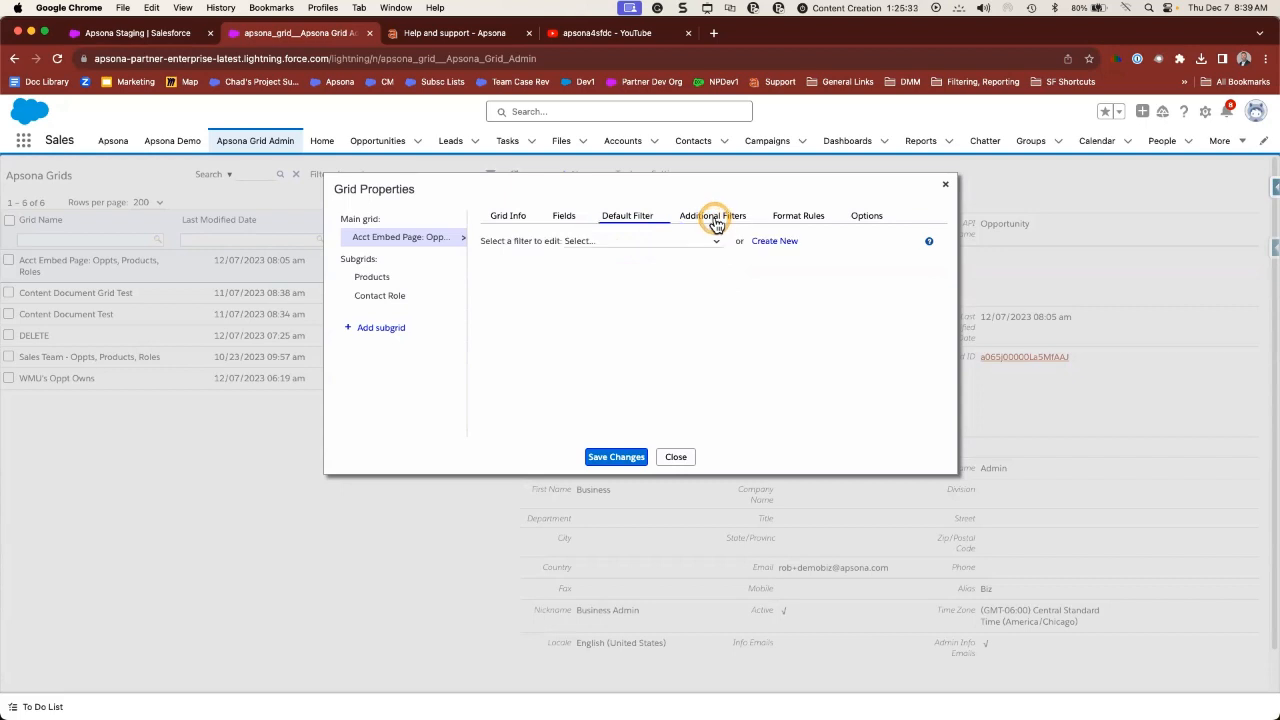
left_click(666, 242)
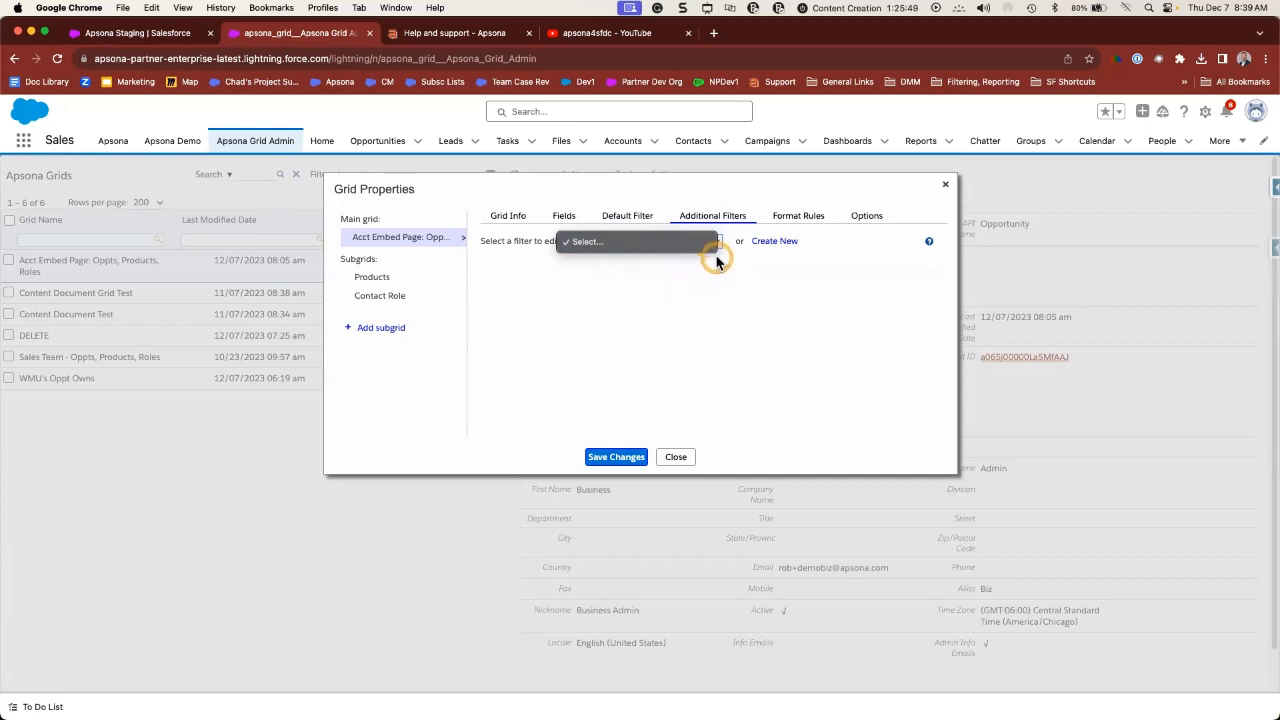
left_click(795, 218)
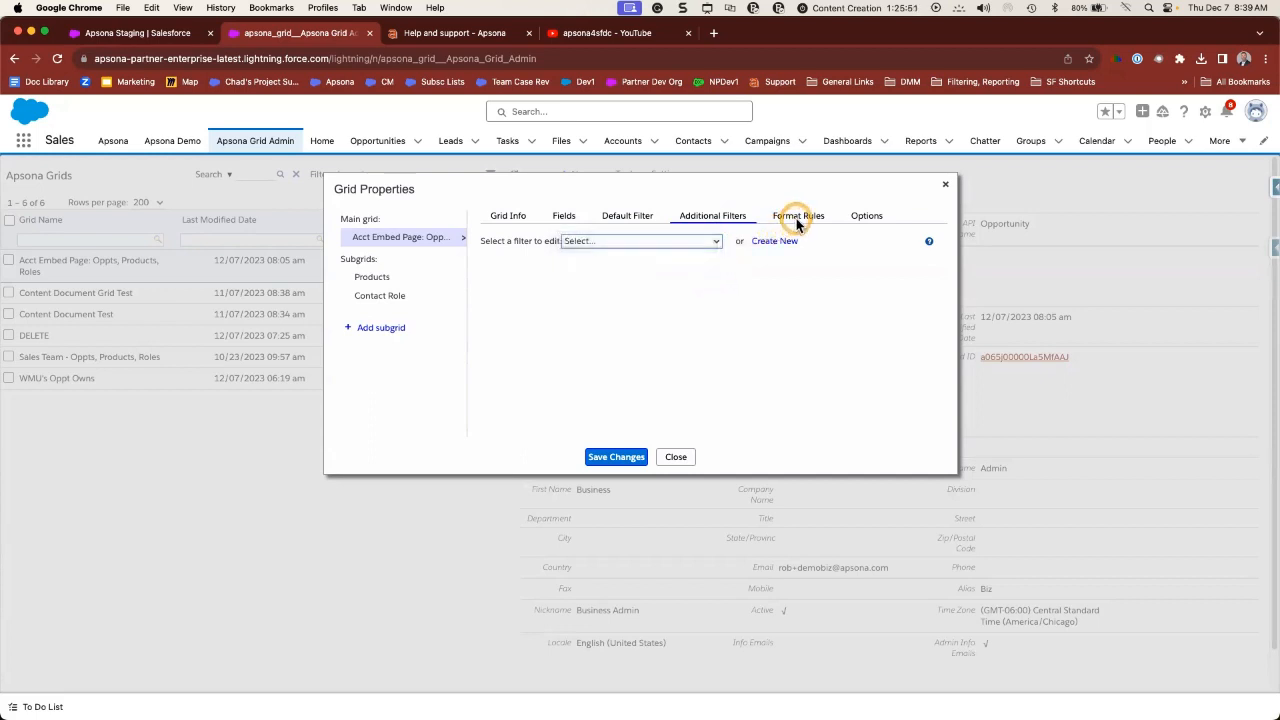
left_click(797, 217)
left_click(557, 272)
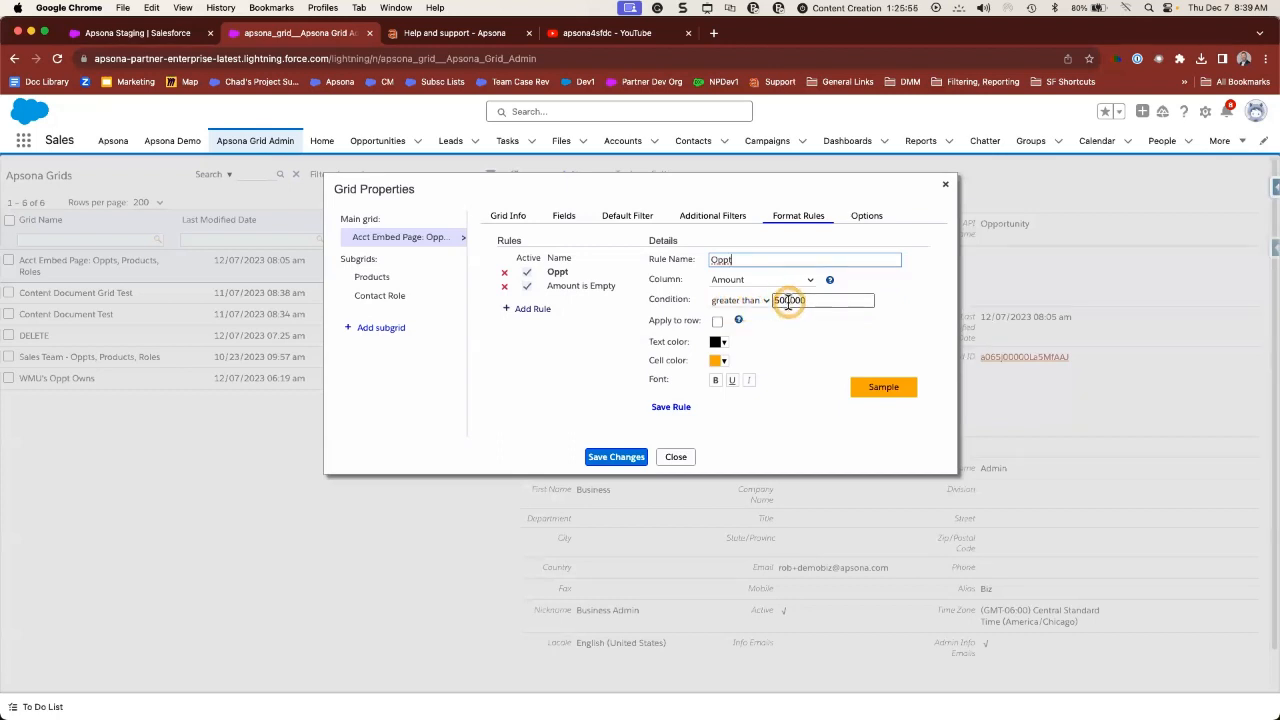
- View the Amount is Empty rule and the allowed tools (Mass Update, Mass Add Tasks, Export), then close
left_click(578, 286)
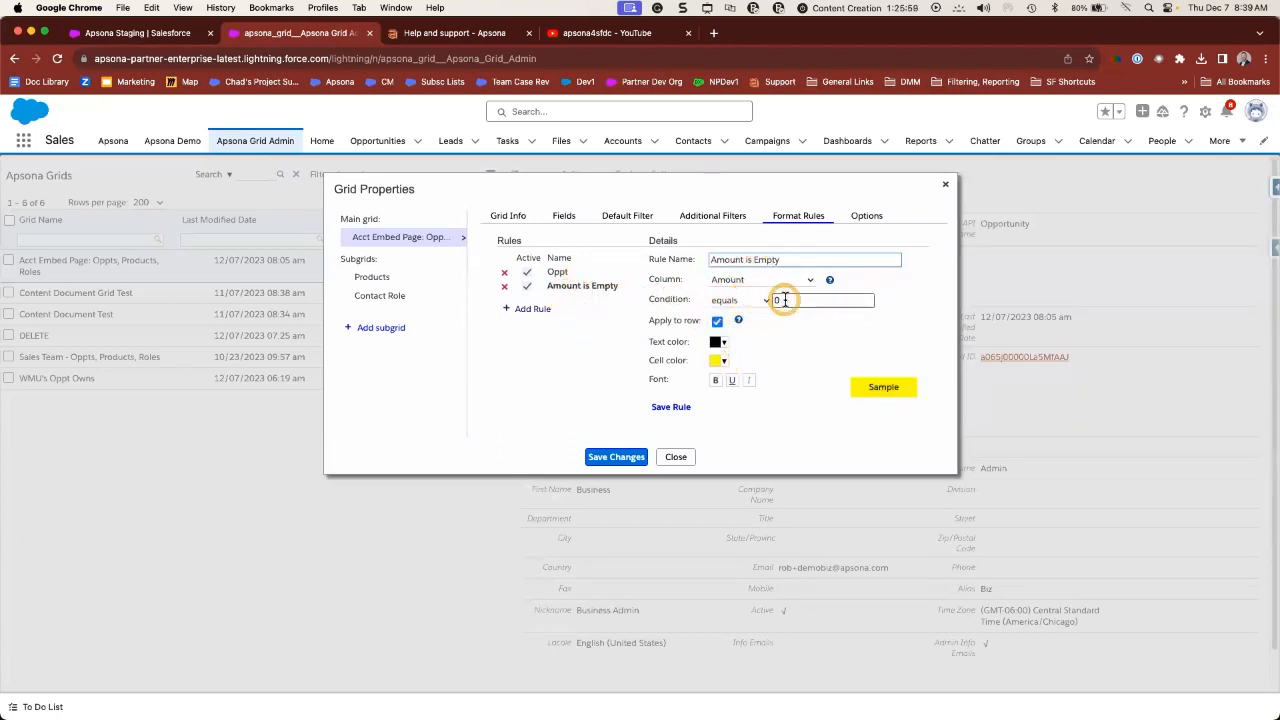
left_click(855, 218)
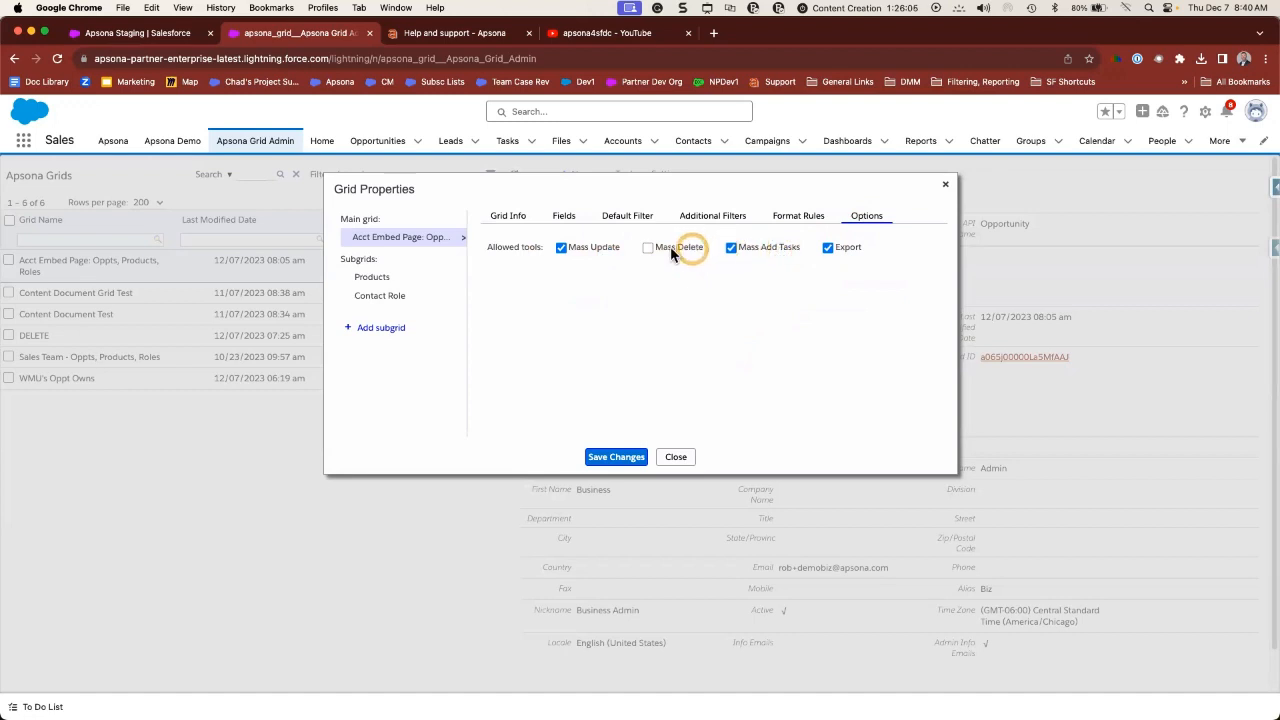
left_click(676, 457)
- Return to the Apsona Staging Accounts grid and hide its filter terms panel
left_click(160, 35)
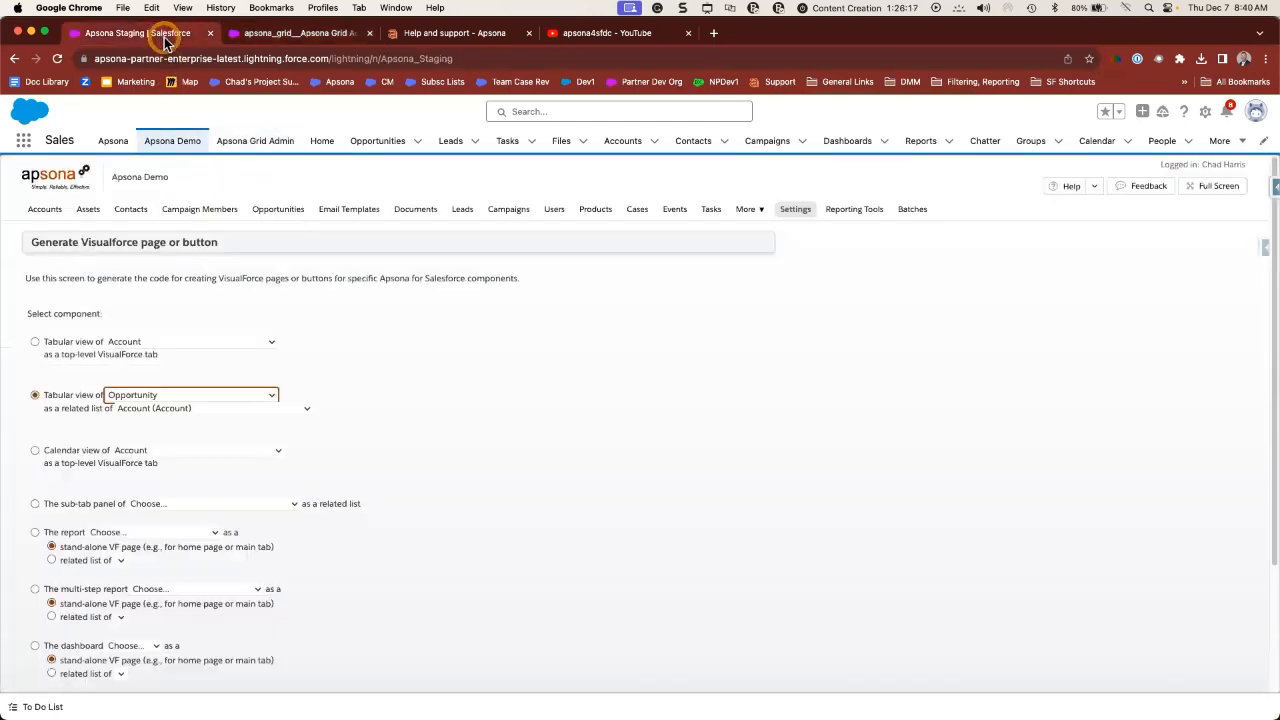
left_click(46, 210)
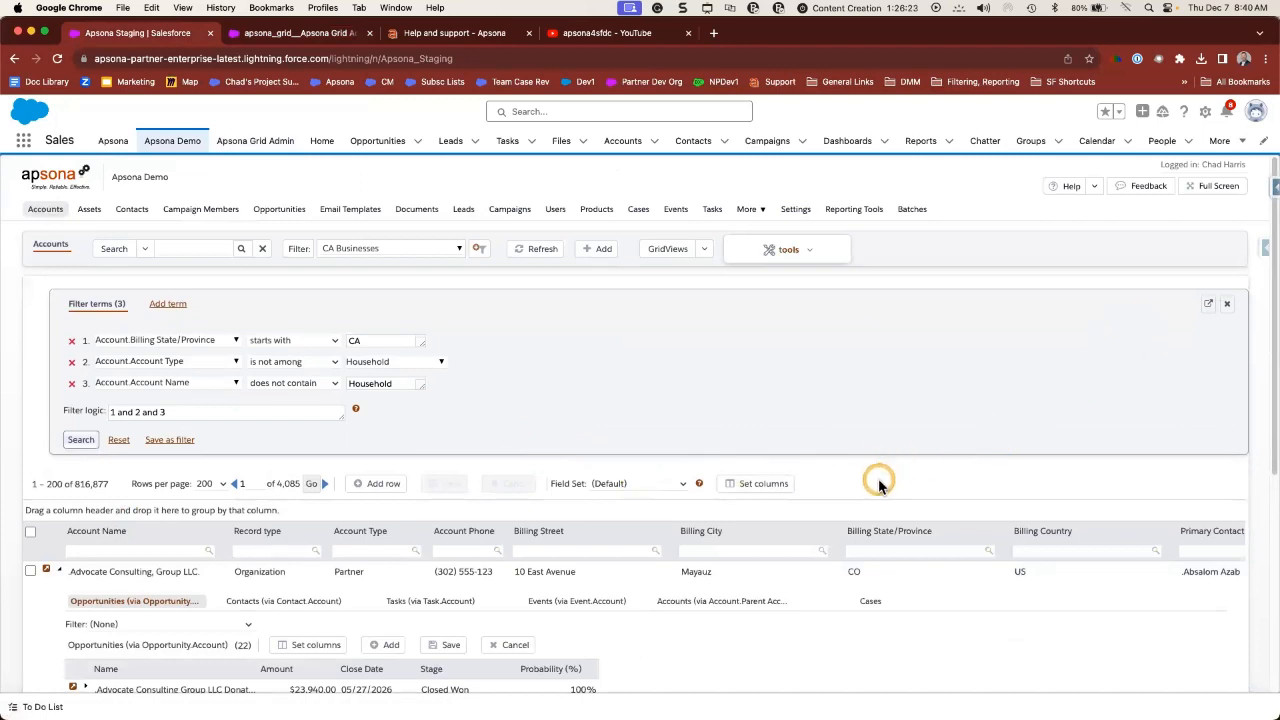
left_click(1226, 303)
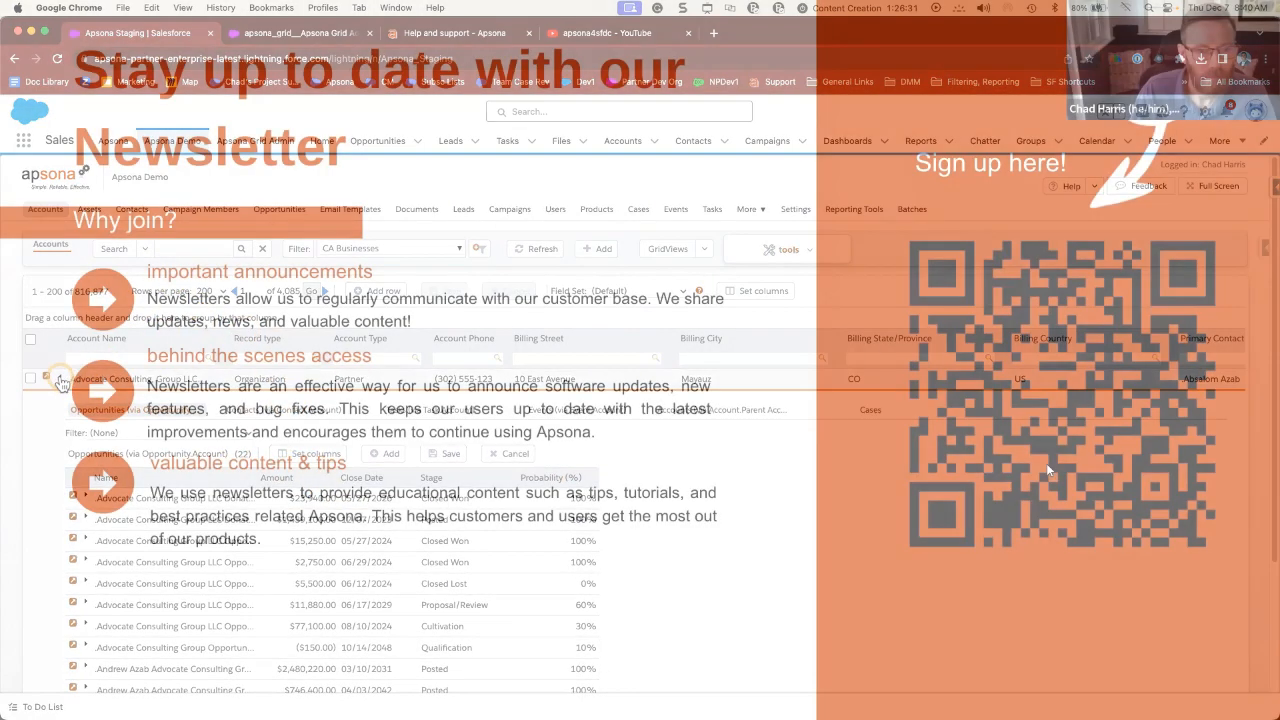
- Collapse the first account's opportunities, advance to the customer support slide, and return to apsona.com
left_click(59, 378)
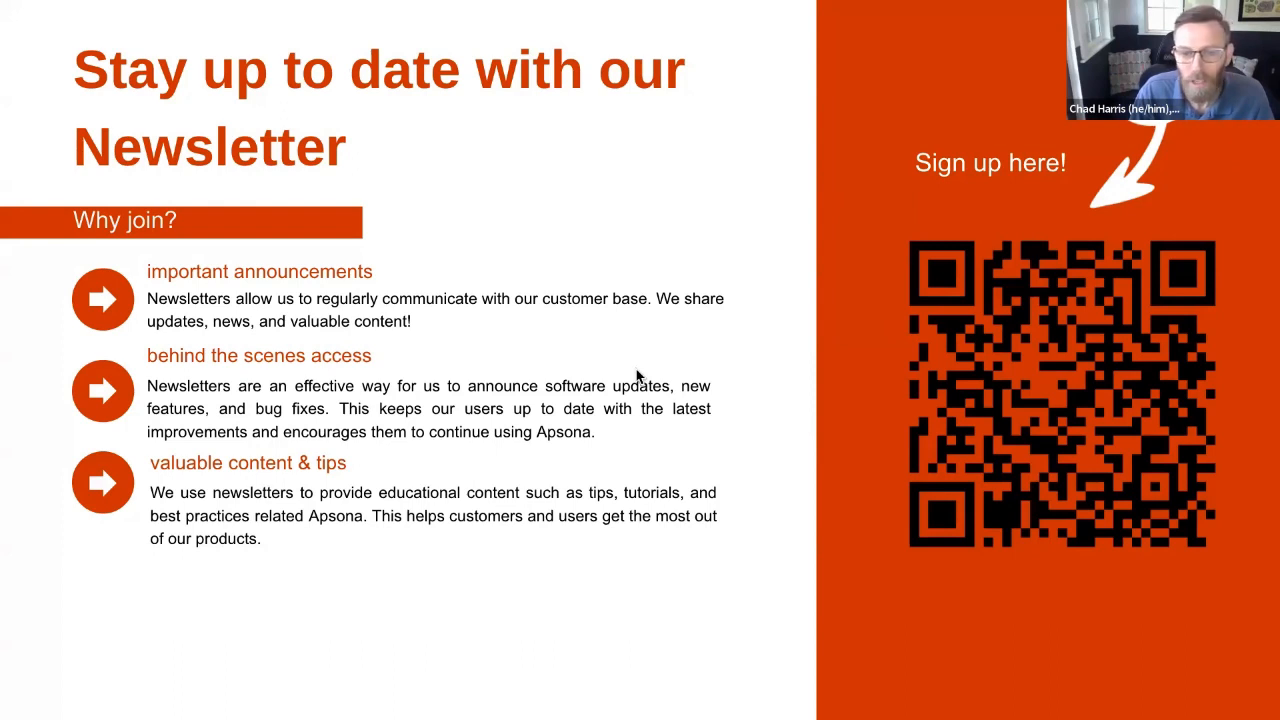
left_click(699, 383)
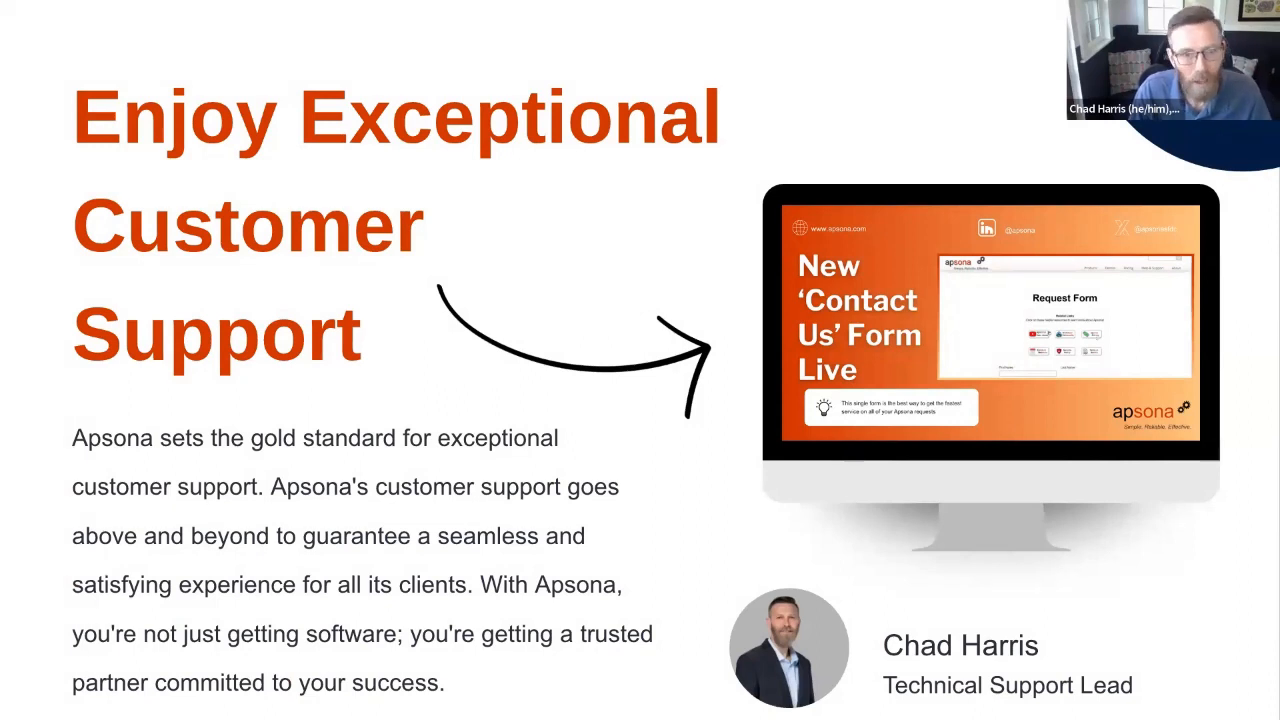
key("ctrl+Left")
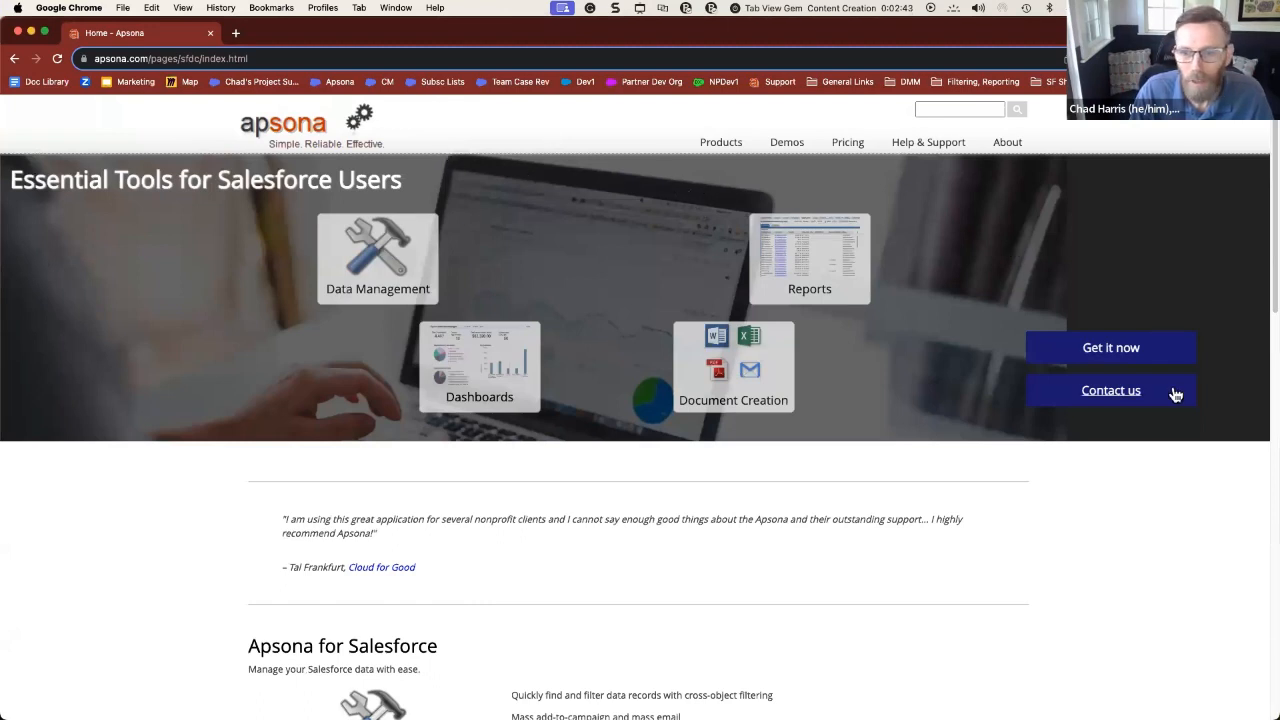
- Open the Contact us form and choose Technical Support as the request type
left_click(1124, 395)
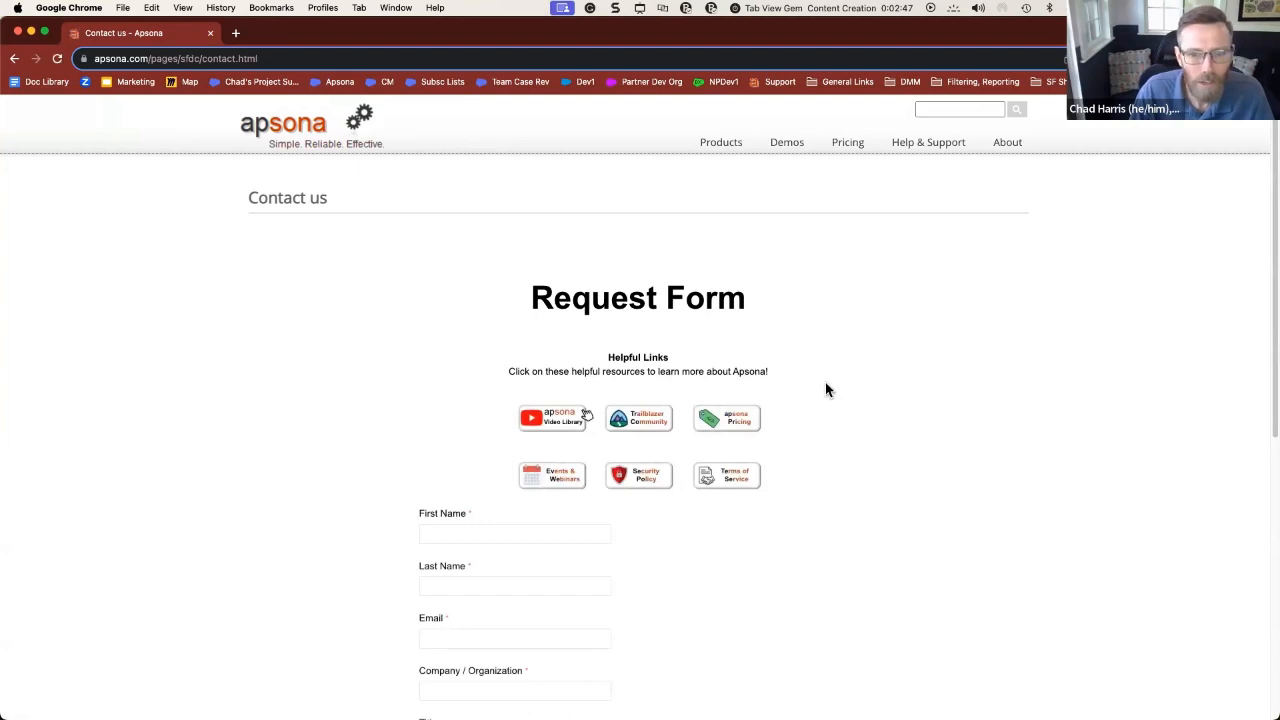
scroll(826, 389, "down", 5)
left_click(574, 408)
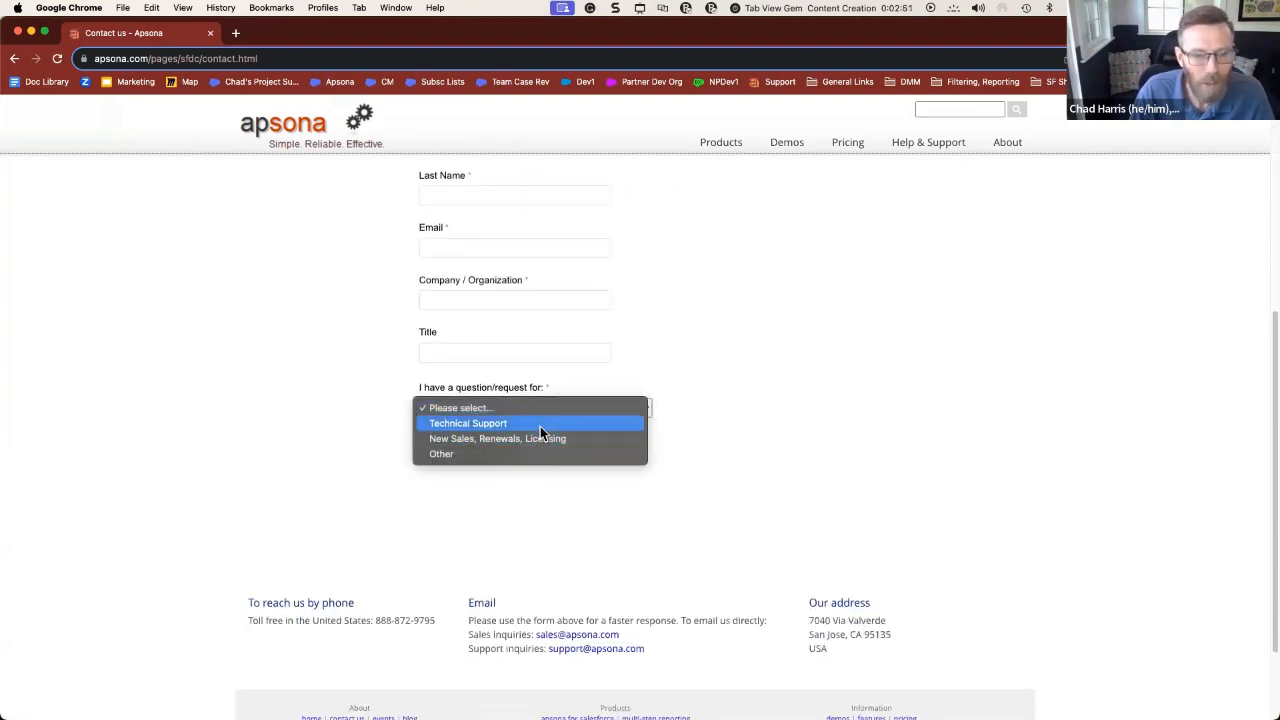
left_click(540, 424)
scroll(830, 410, "down", 2)
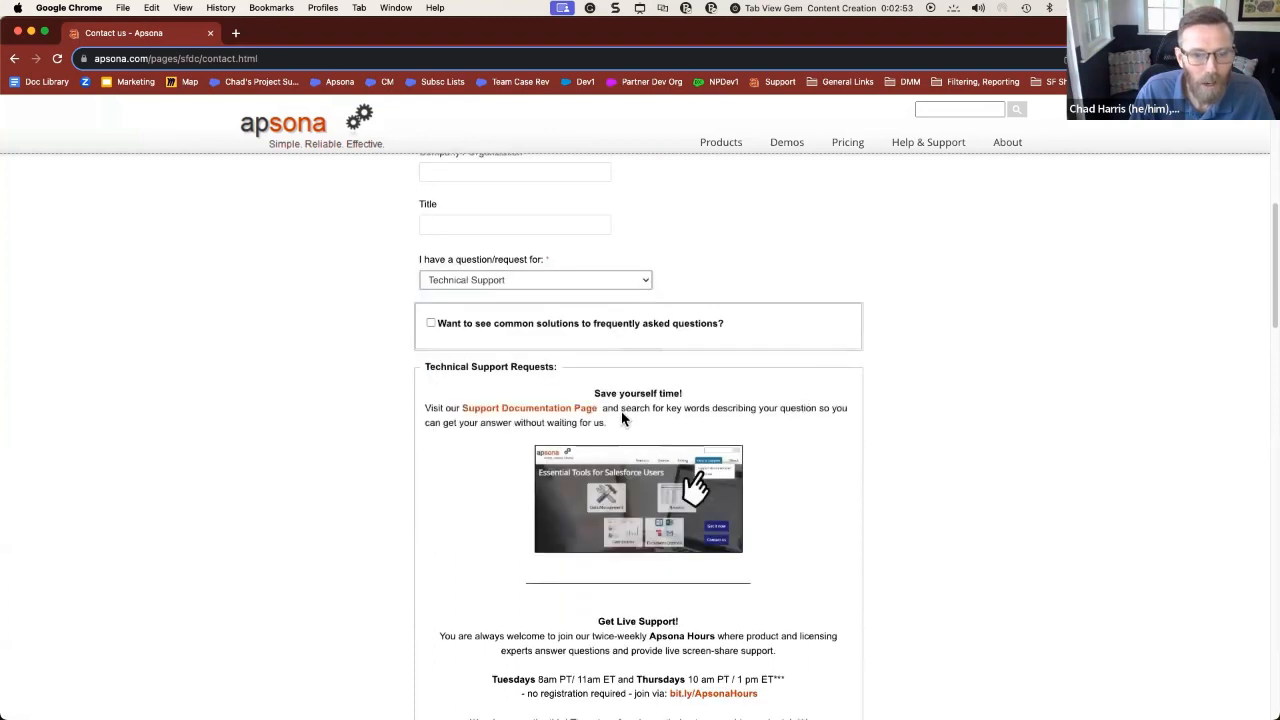
- Show the common FAQ solutions, then hide them again
left_click(431, 323)
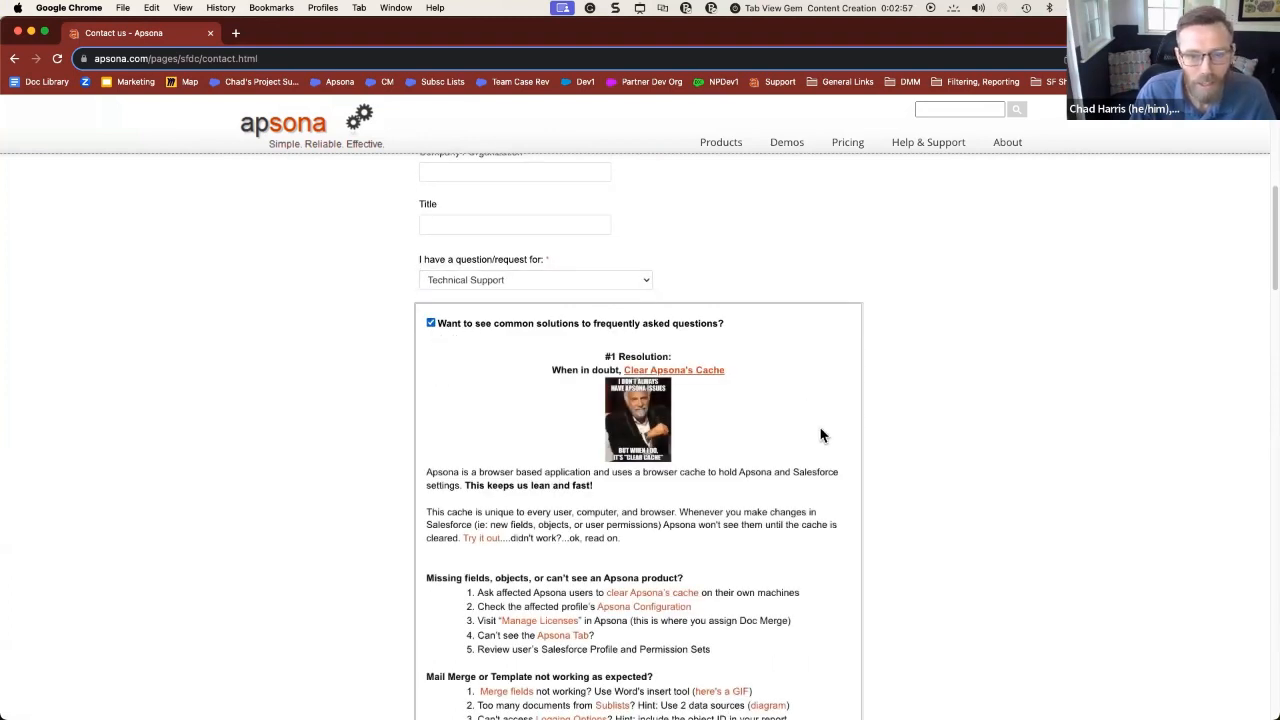
scroll(820, 435, "down", 5)
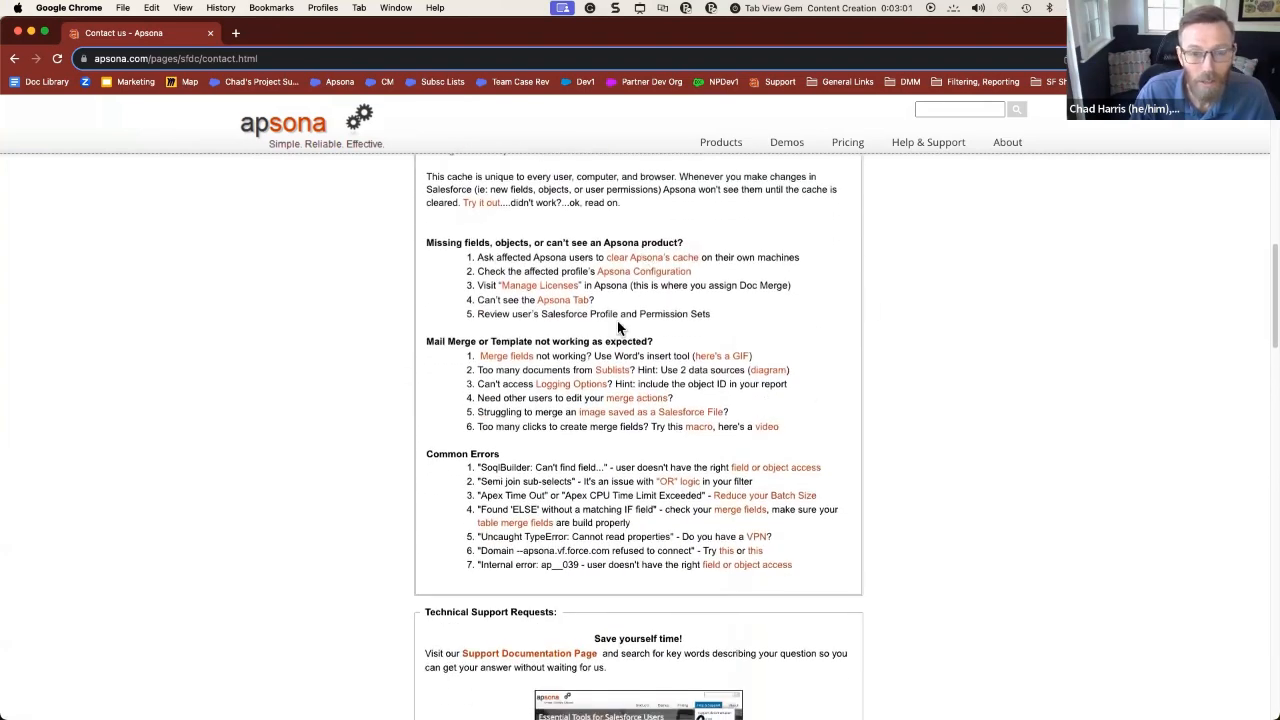
scroll(537, 386, "up", 4)
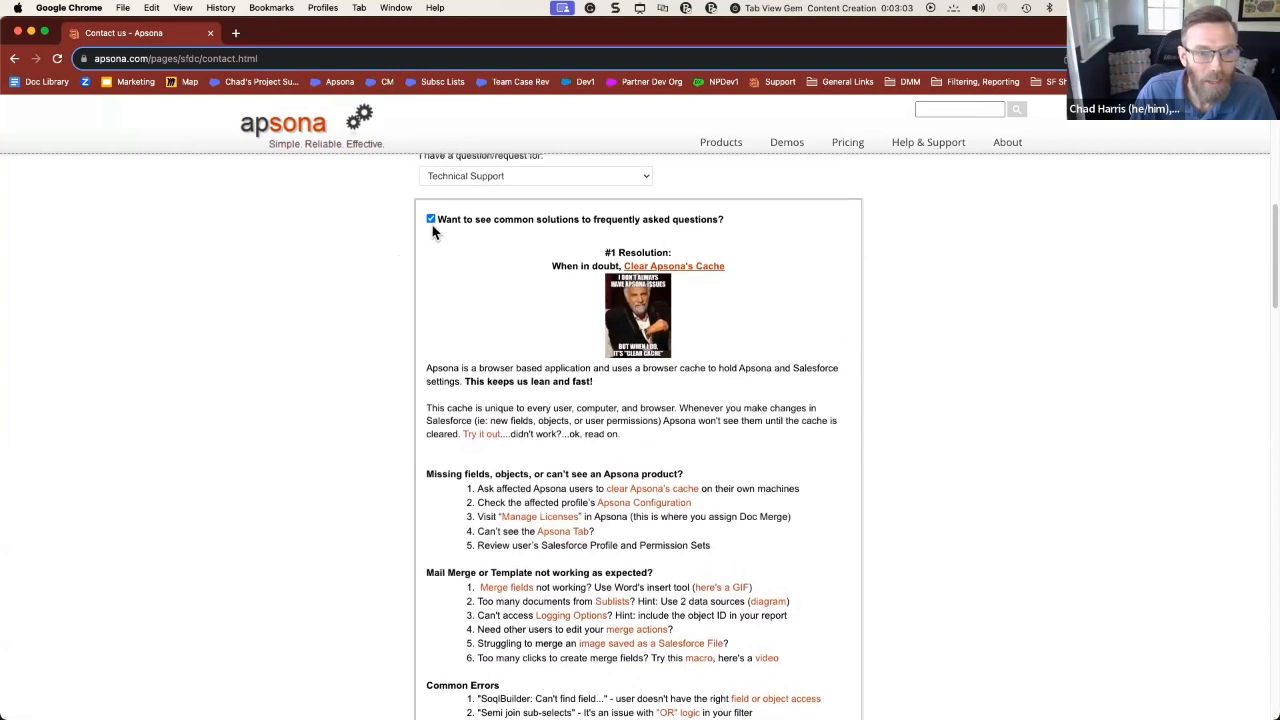
left_click(430, 219)
scroll(495, 395, "down", 2)
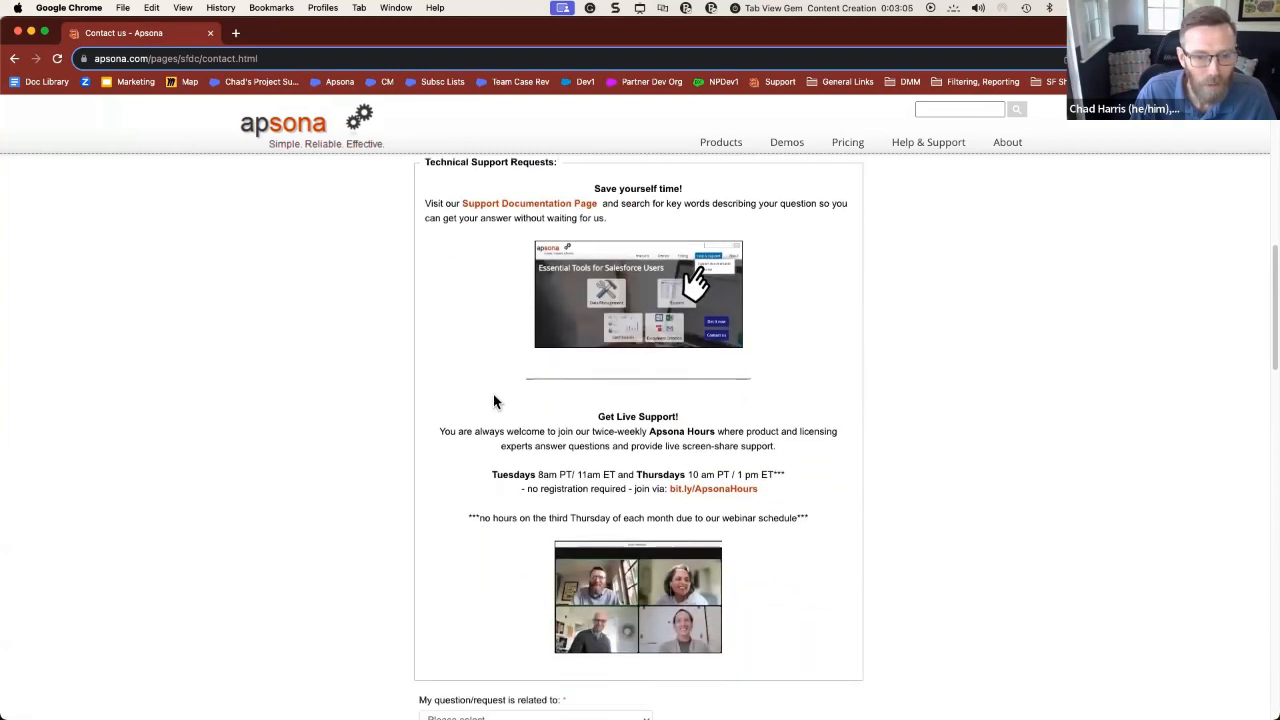
scroll(495, 380, "down", 8)
scroll(510, 320, "up", 1)
- Set the request topic to Reporting, Filtering, and Charts, glancing at the Resource Page slide
left_click(495, 231)
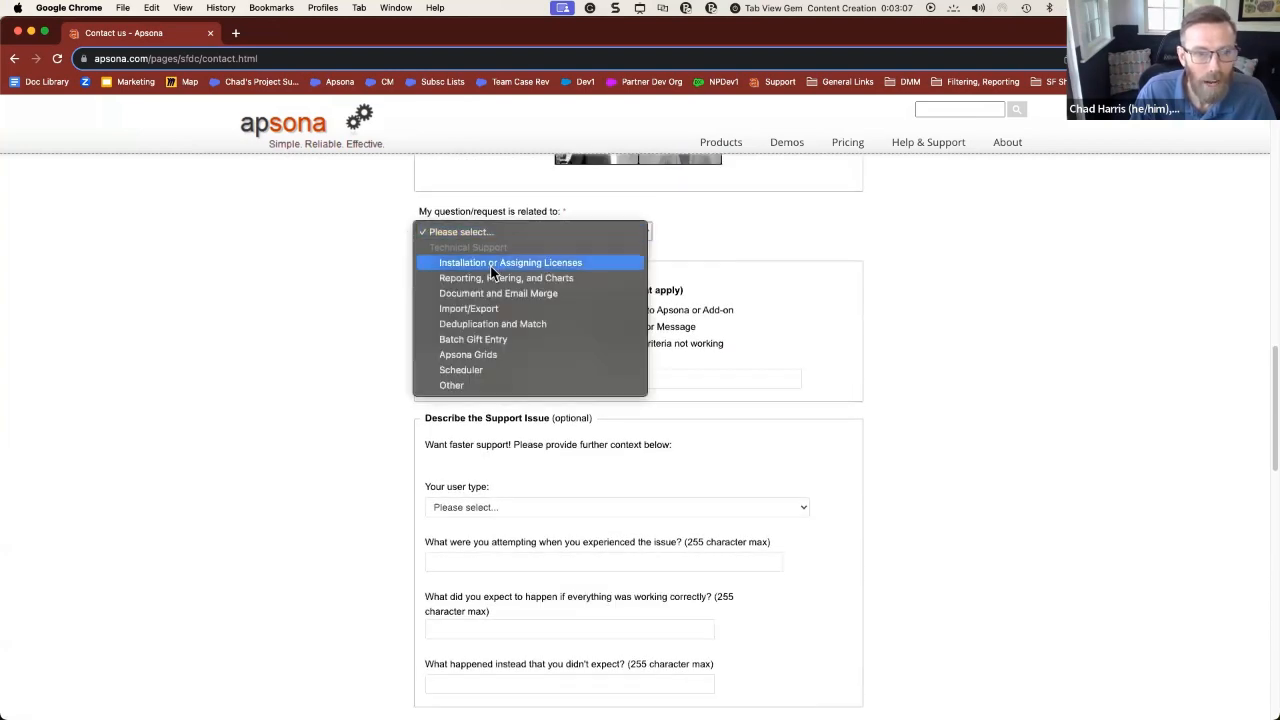
left_click(507, 277)
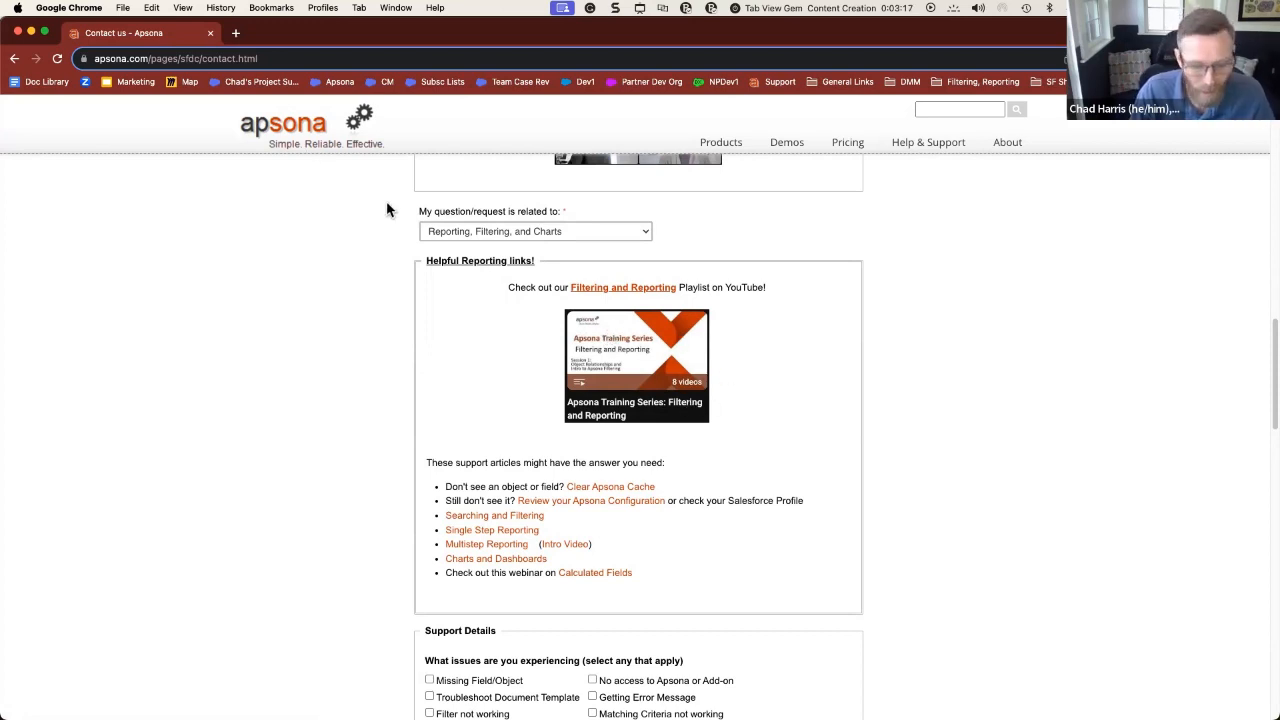
key("ctrl+Right")
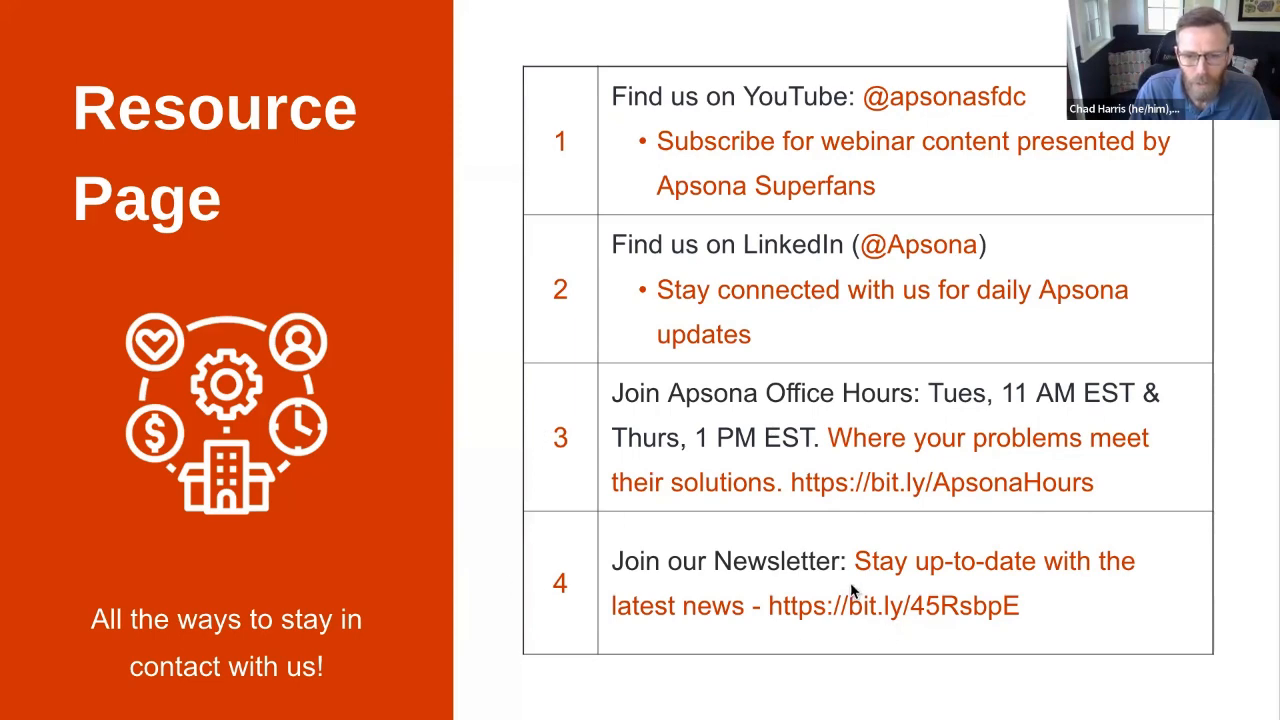
key("ctrl+Left")
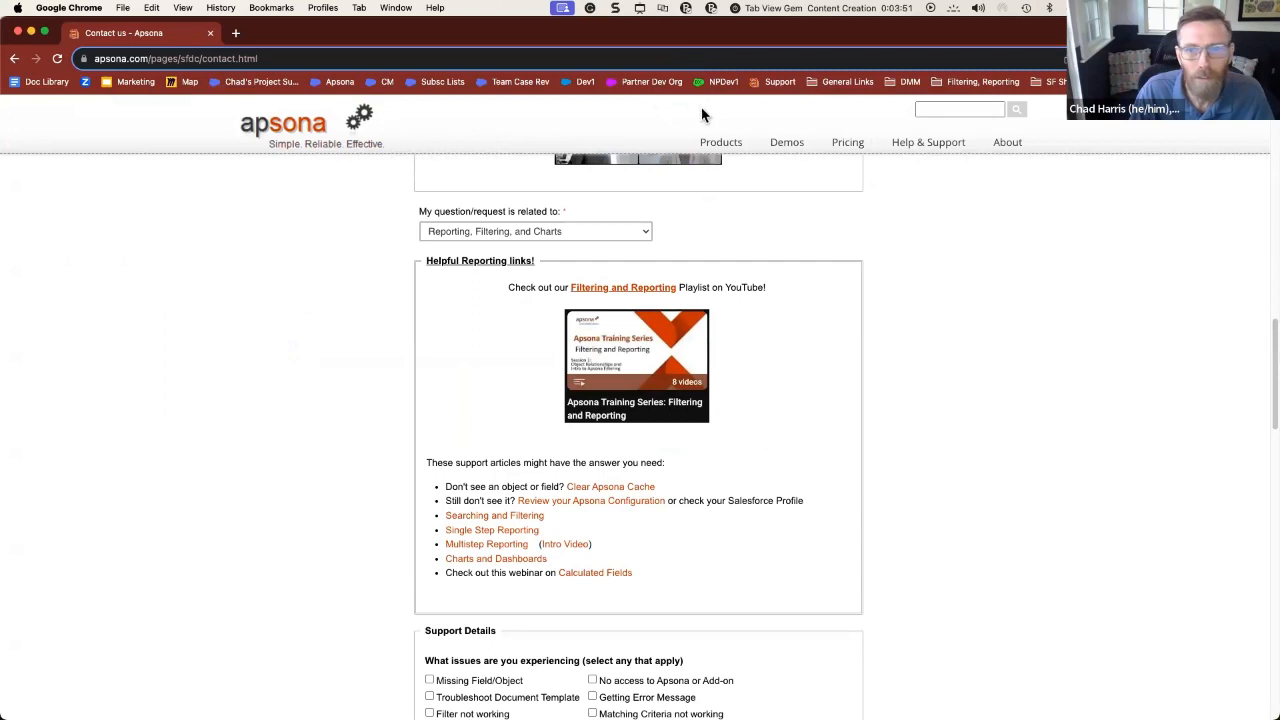
- Open Help & Support > Support documentation and scroll through the articles
mouse_move(912, 142)
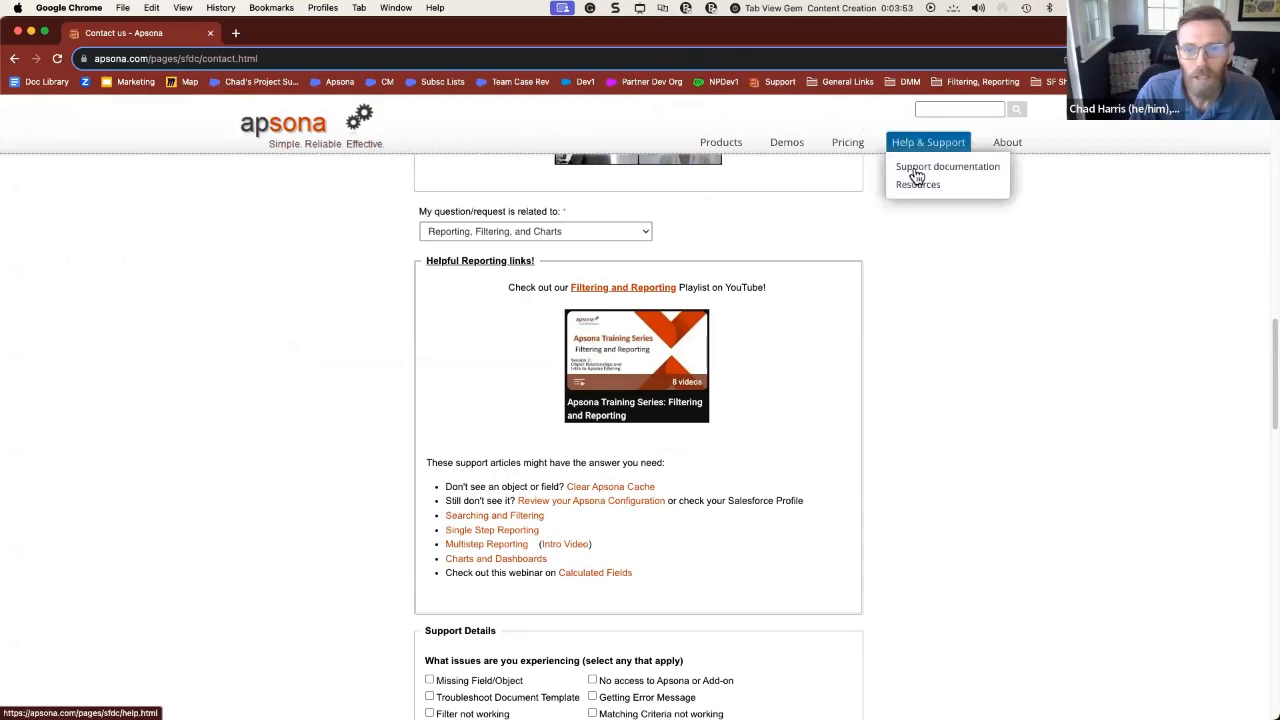
left_click(923, 170)
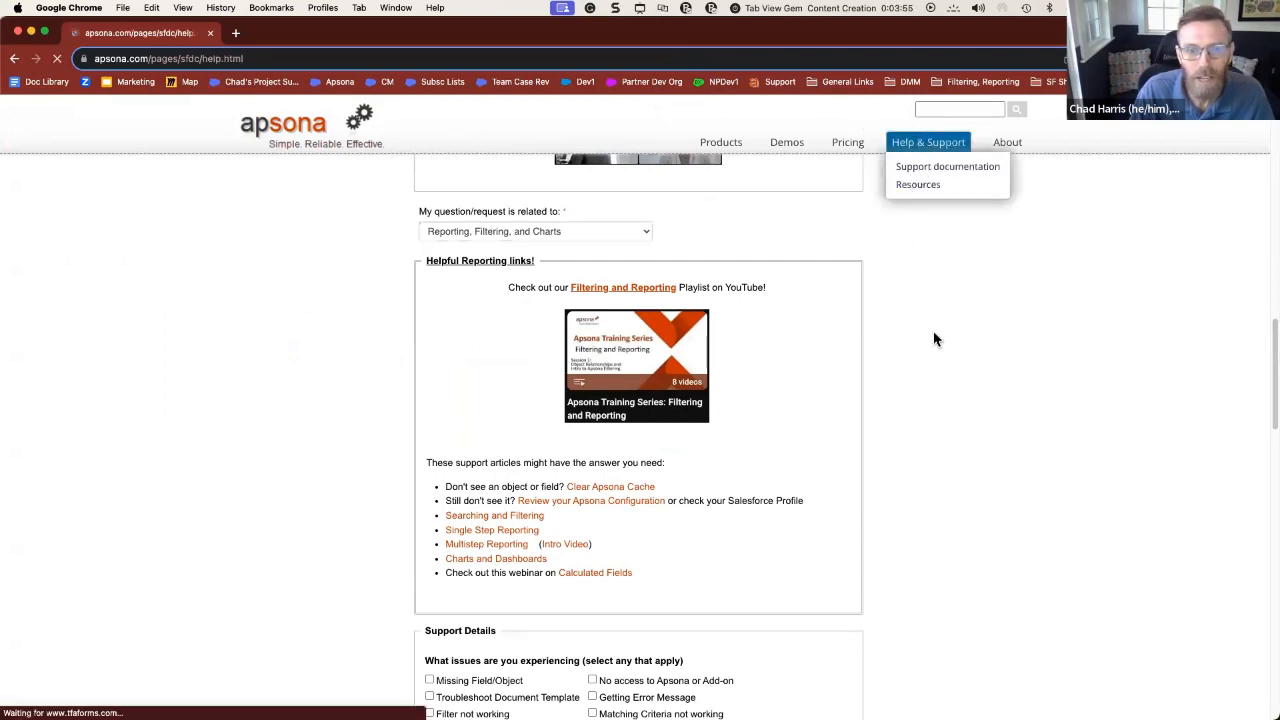
left_click(466, 229)
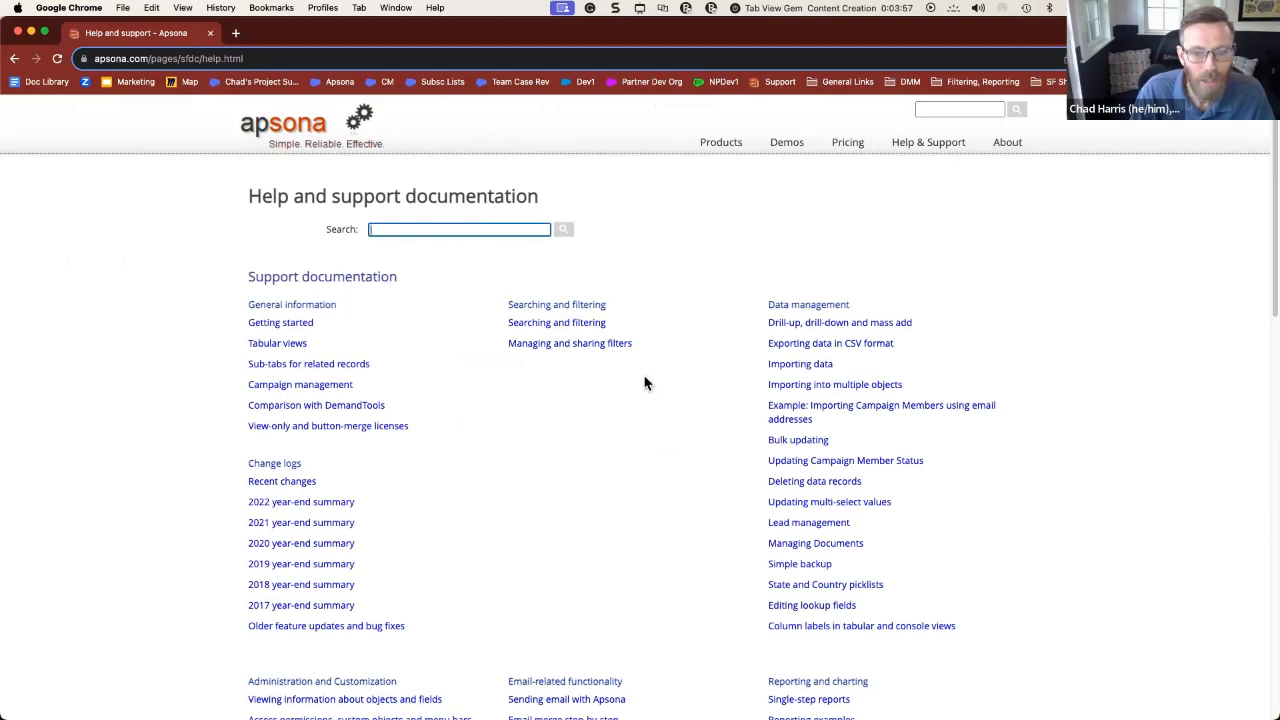
scroll(683, 351, "down", 1)
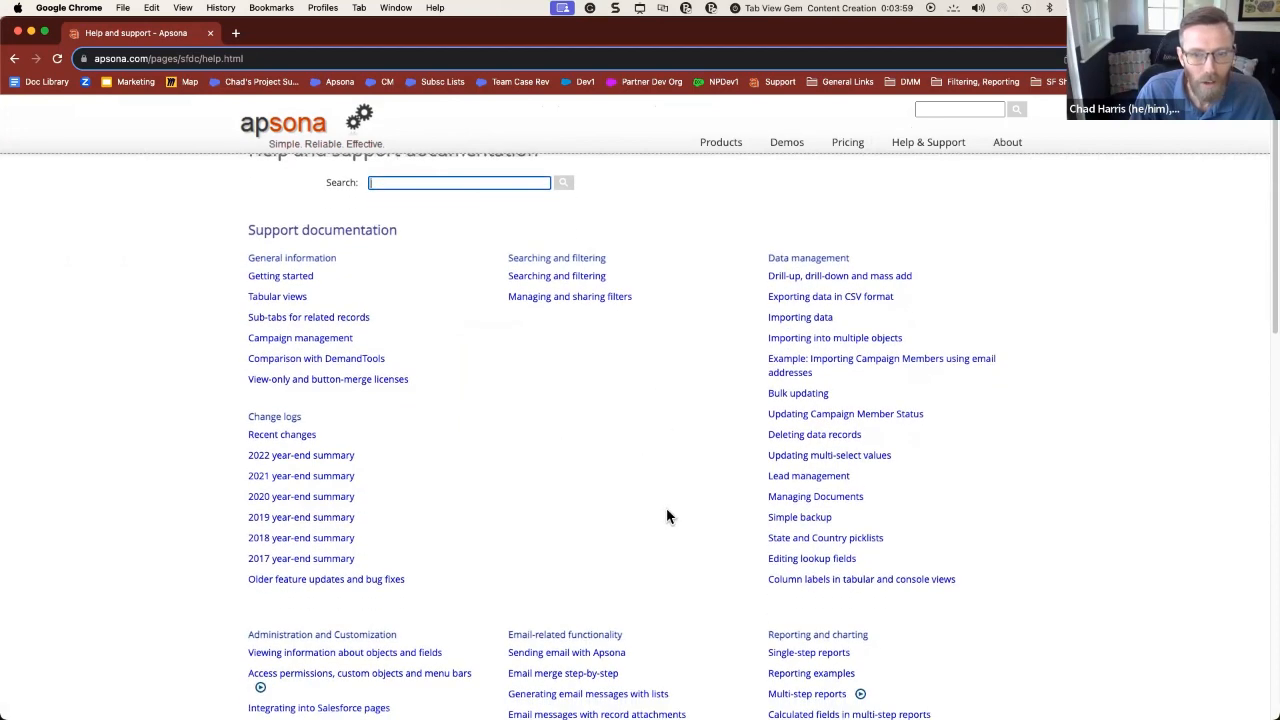
scroll(664, 510, "down", 5)
scroll(668, 514, "down", 3)
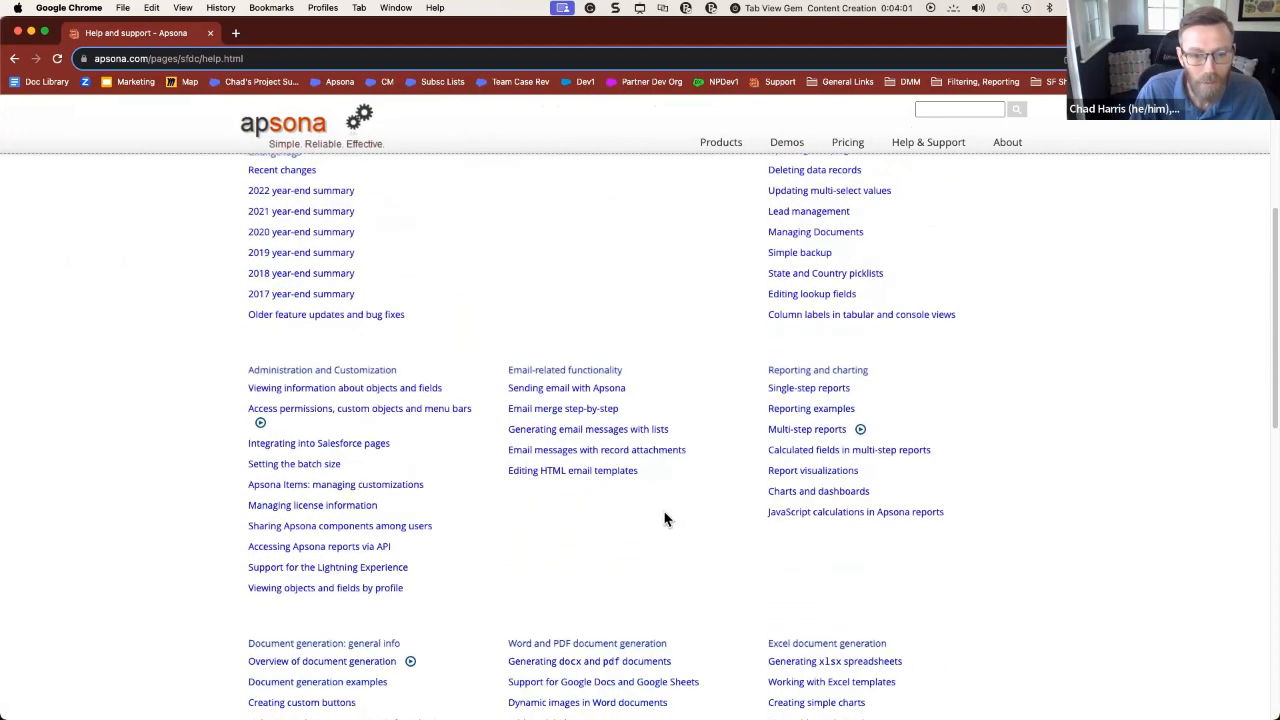
scroll(664, 512, "up", 8)
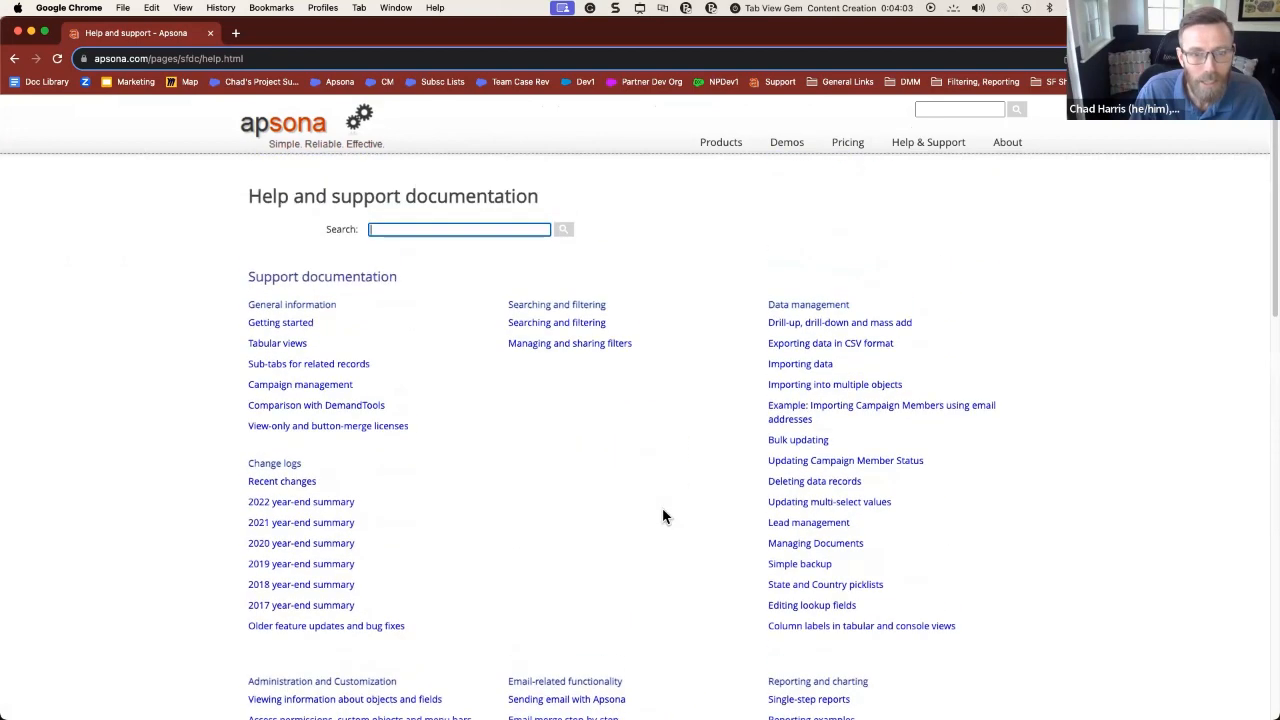
- Open Demos > Register for Live Demo and scroll through the January 2023 sessions
mouse_move(911, 135)
mouse_move(770, 143)
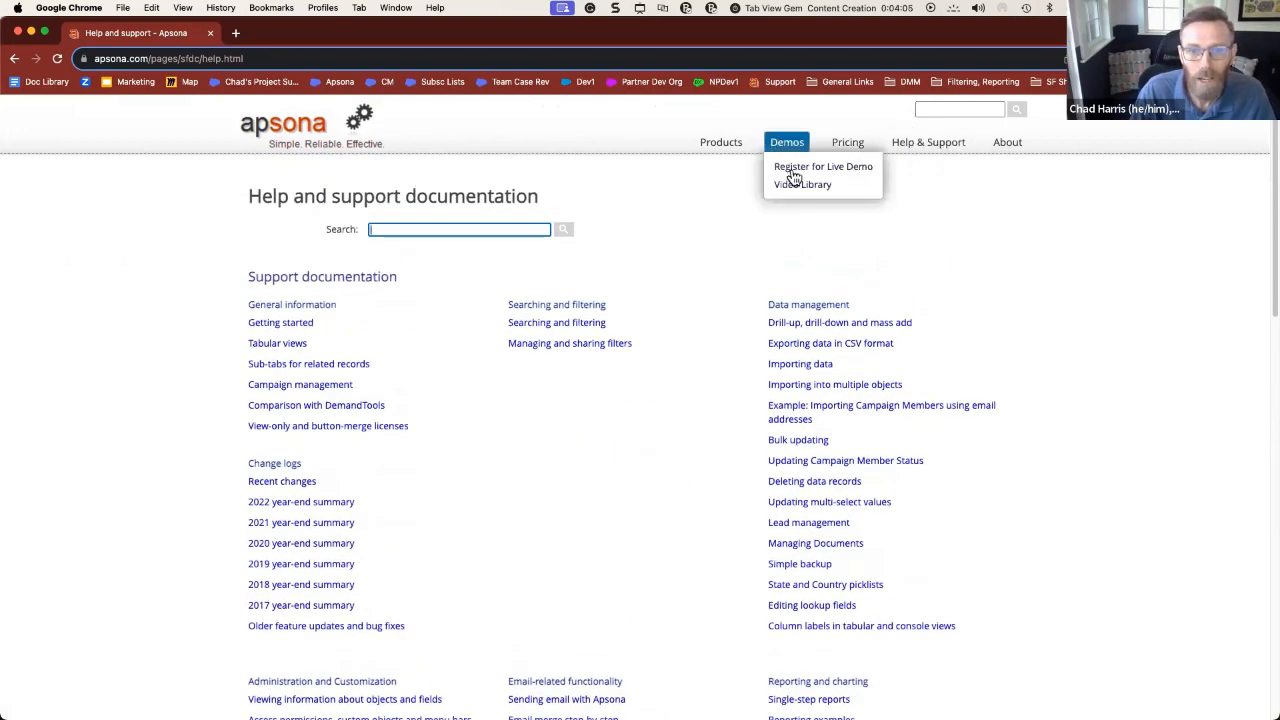
left_click(792, 170)
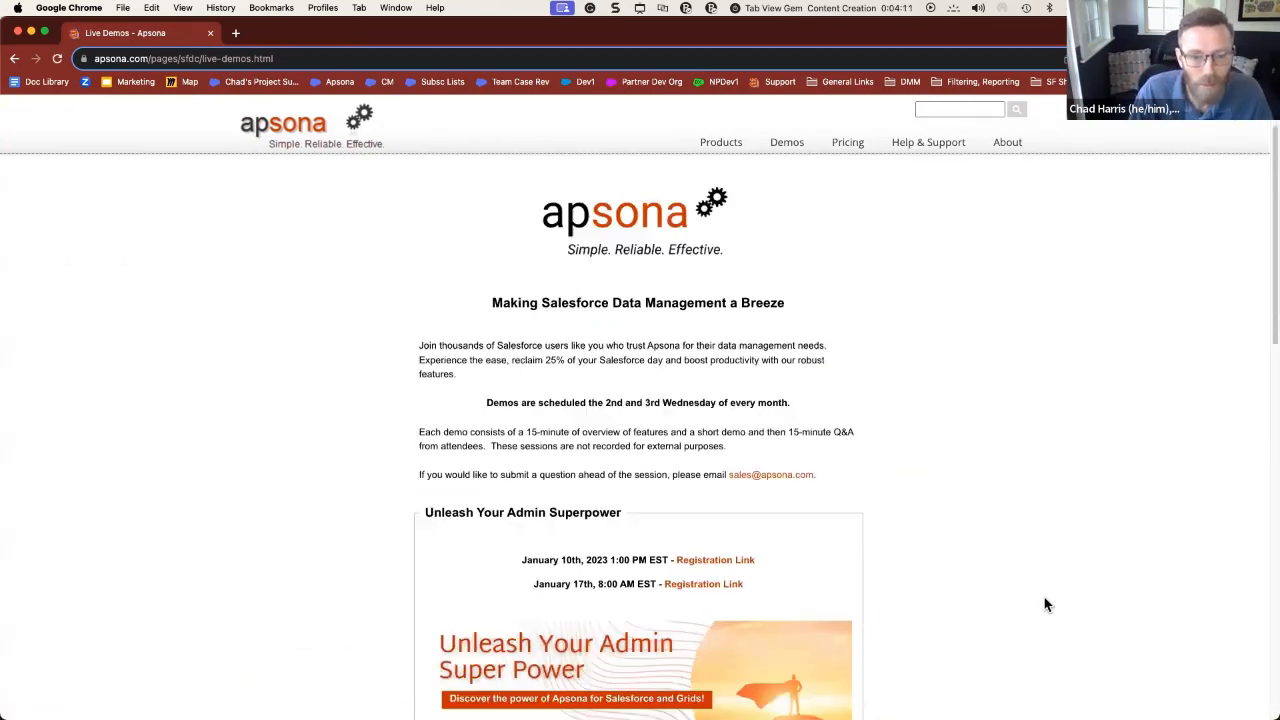
scroll(1045, 600, "down", 7)
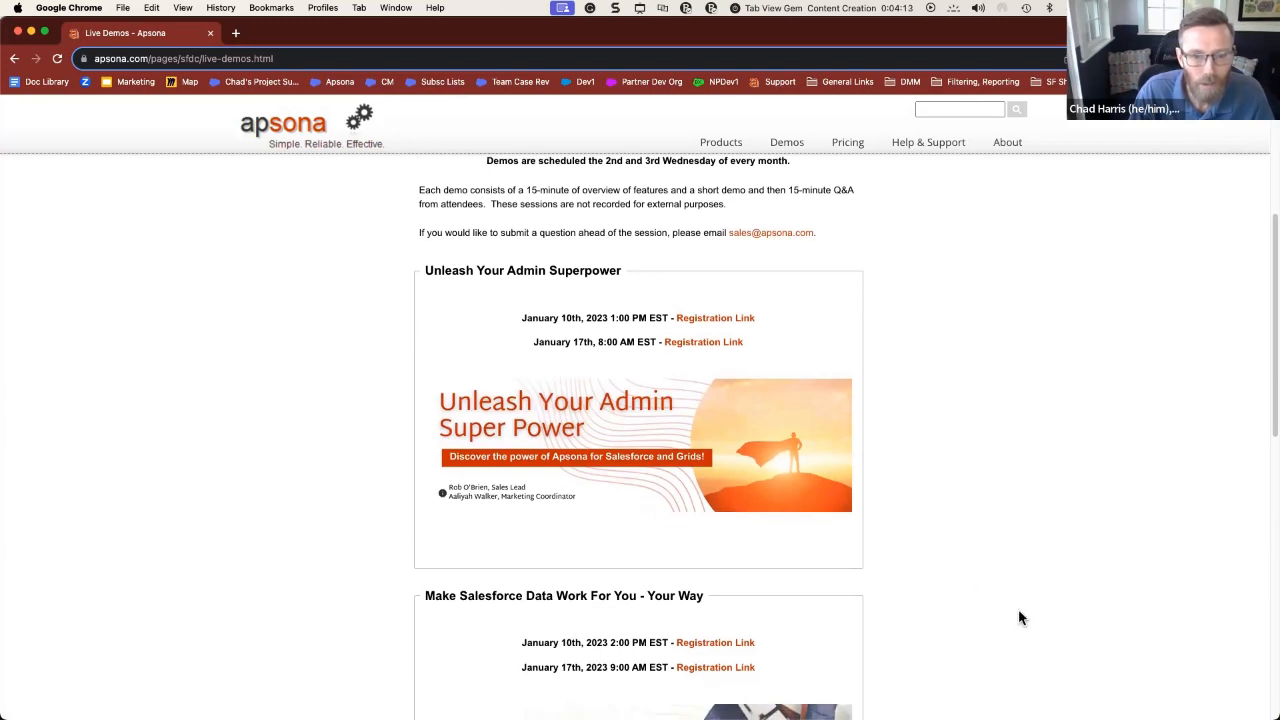
scroll(1018, 612, "down", 1)
scroll(1017, 614, "down", 2)
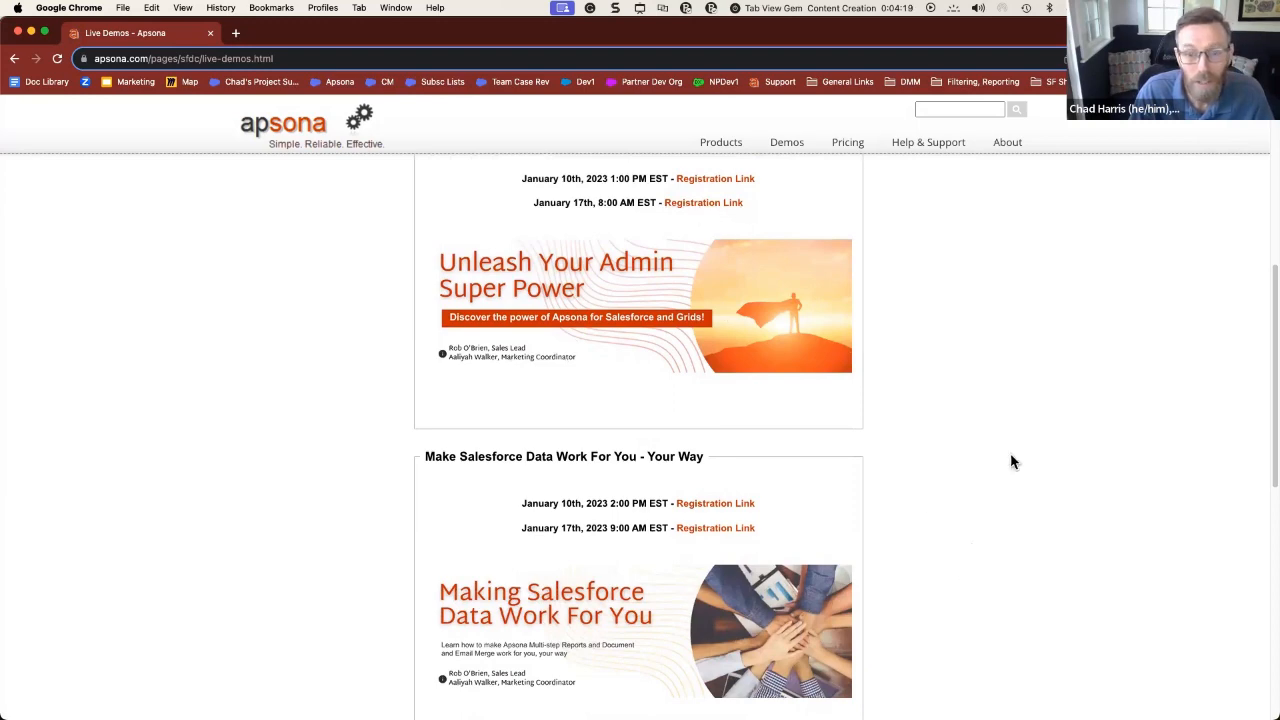
scroll(1006, 560, "down", 5)
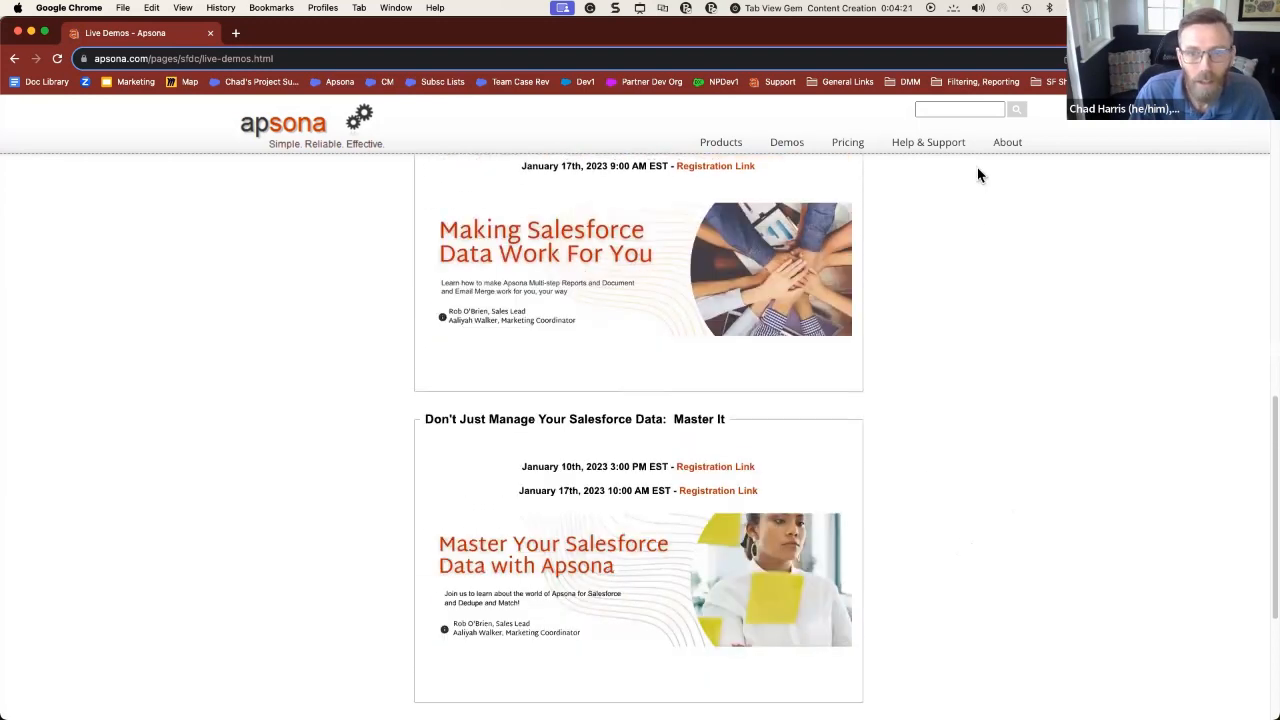
mouse_move(790, 138)
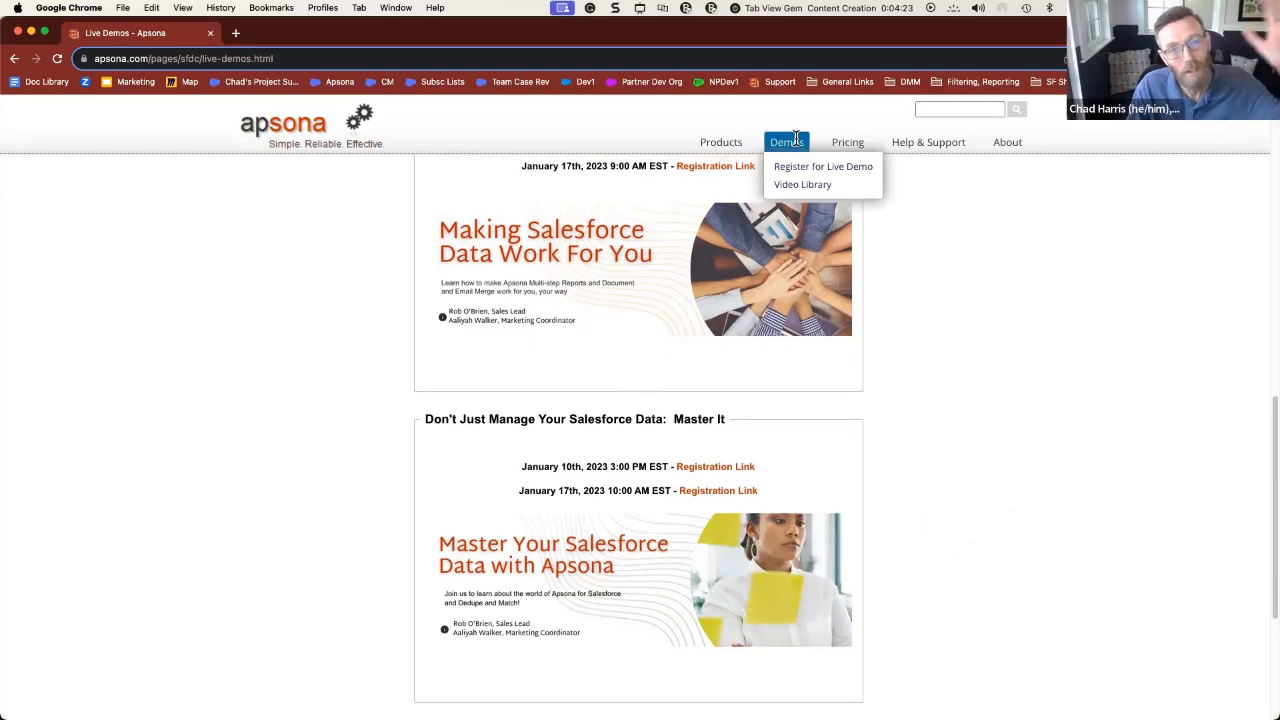